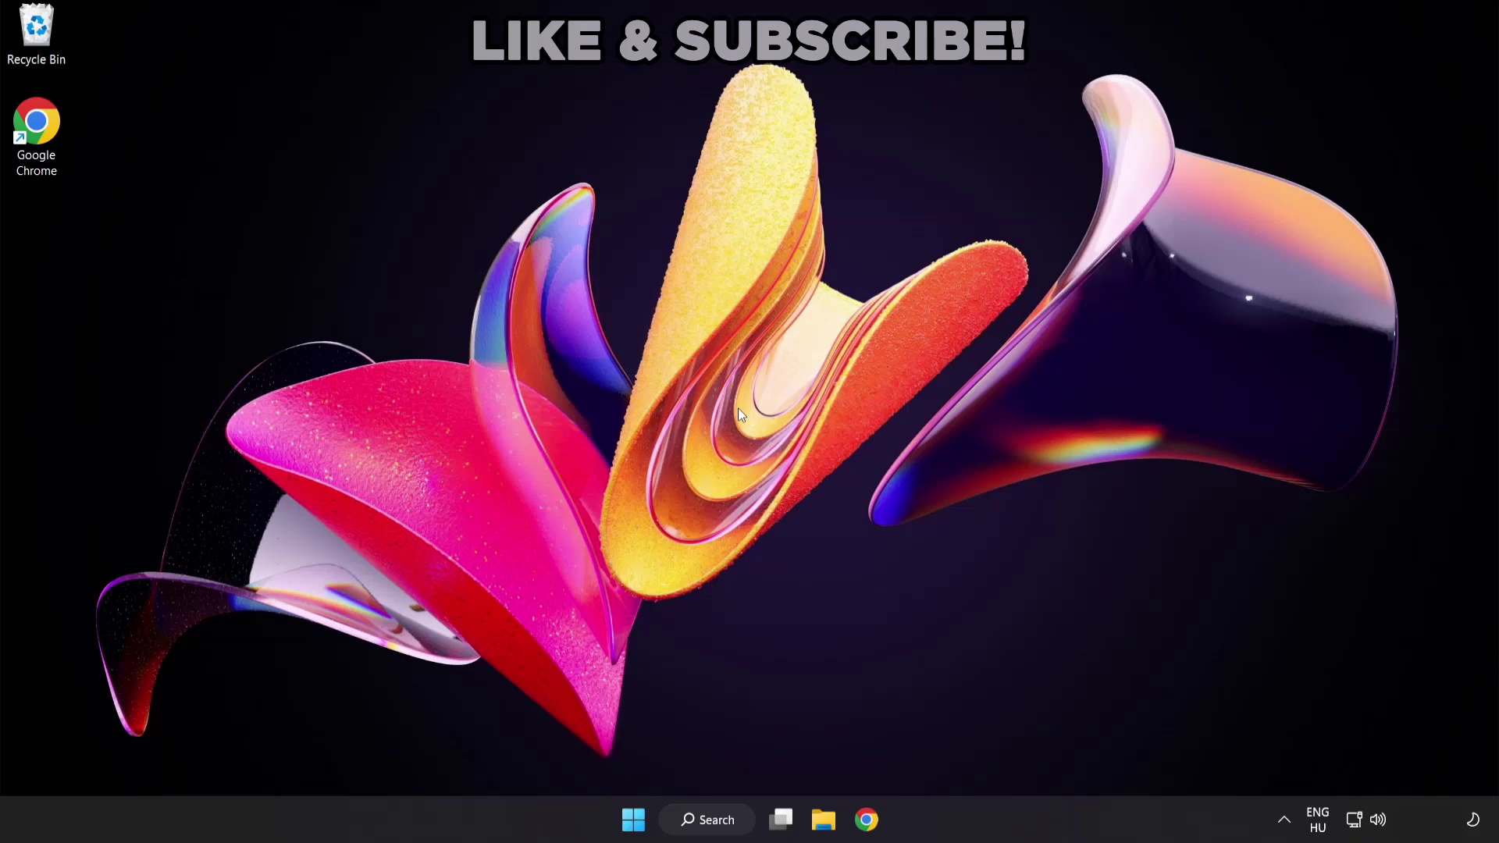
Step: Search Windows for 'device manager' and open Device Manager
{"action": "left_click", "coordinate": [725, 828]}
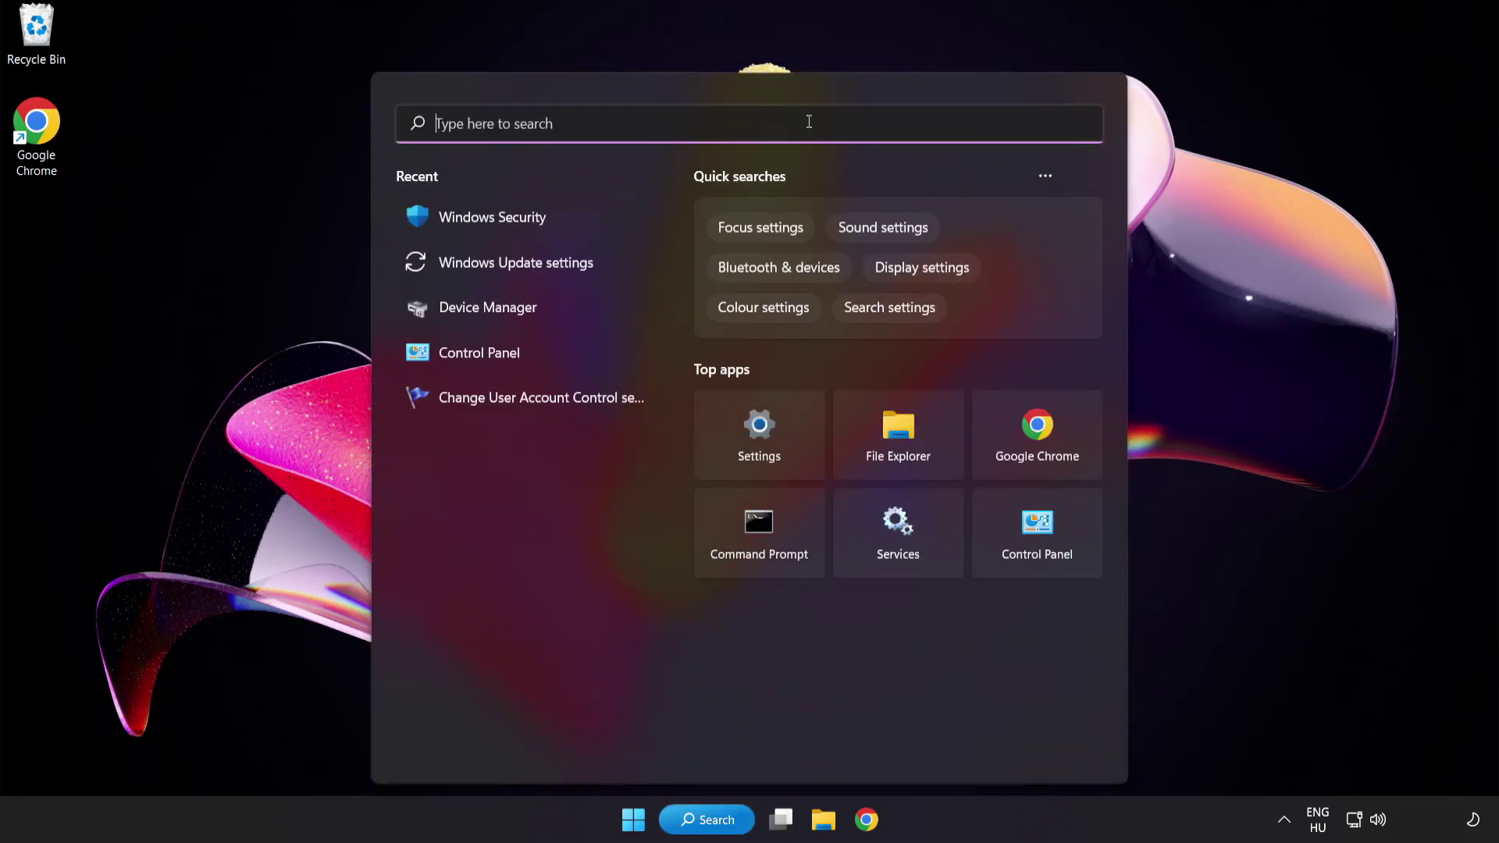
{"action": "type", "text": "device ma"}
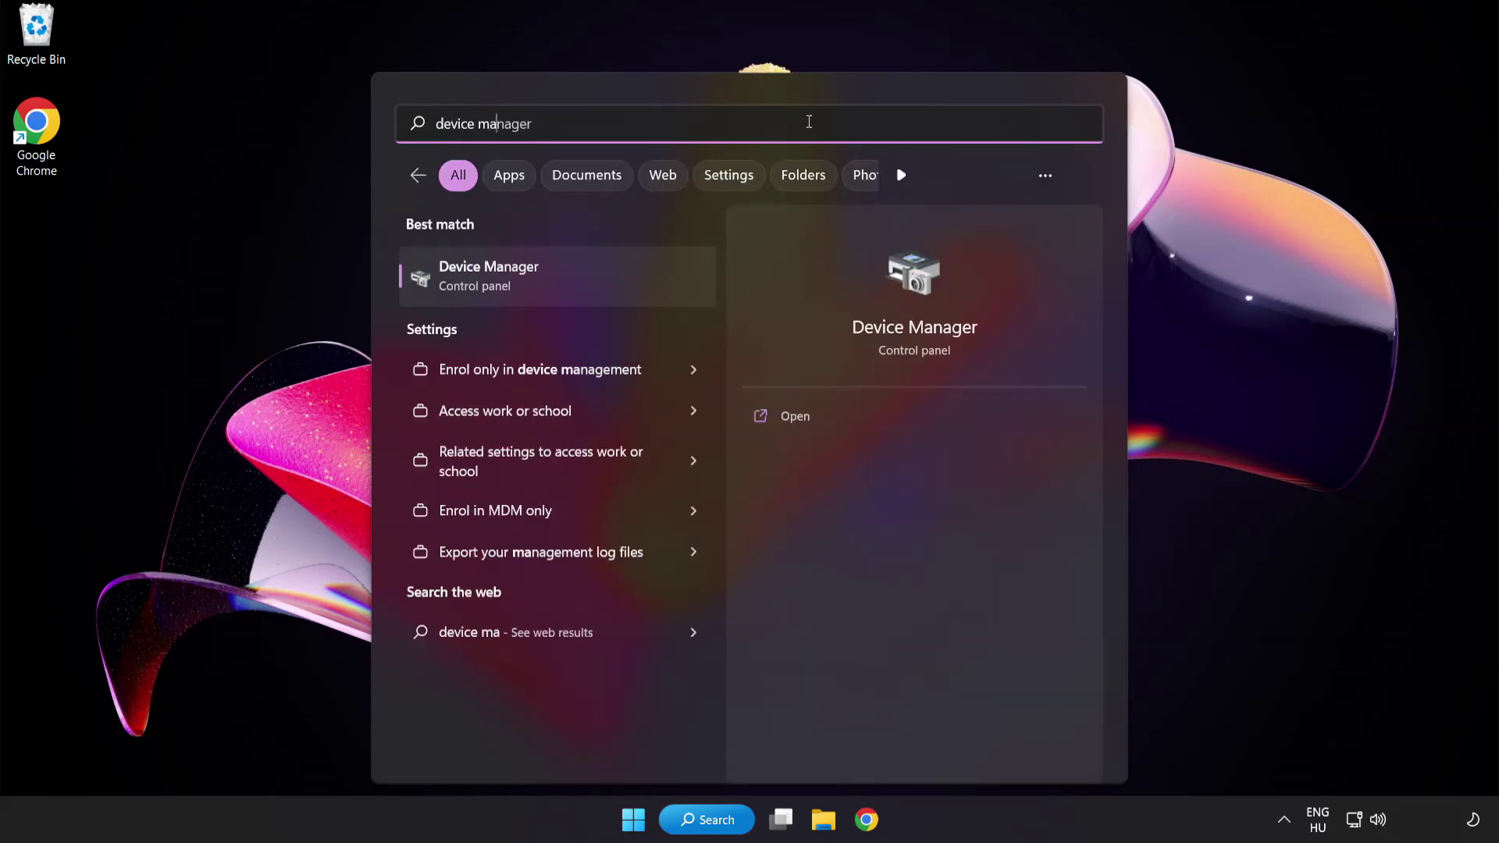
{"action": "type", "text": "nager"}
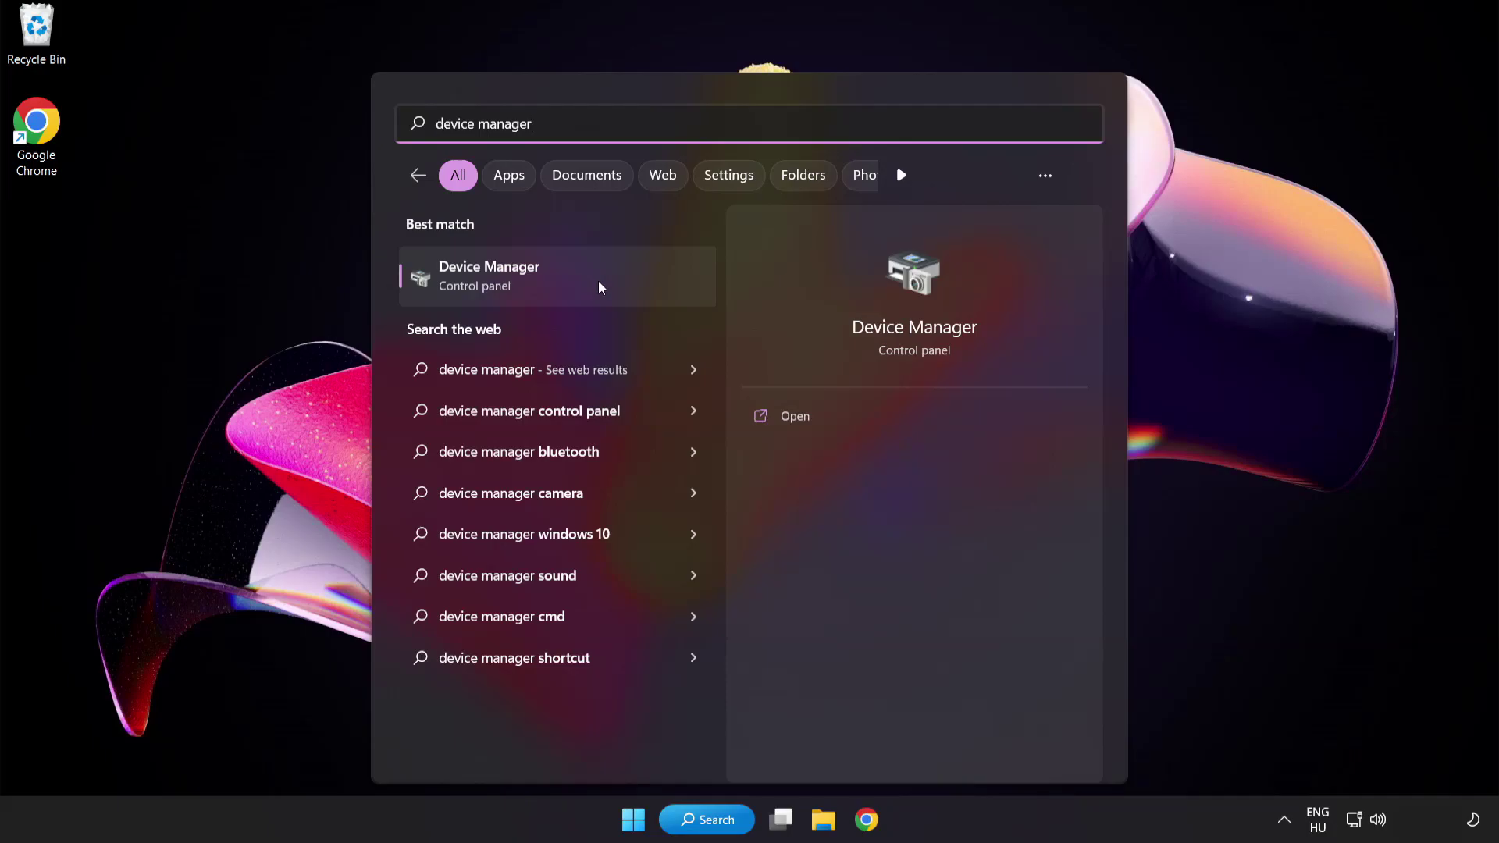
{"action": "left_click", "coordinate": [598, 287]}
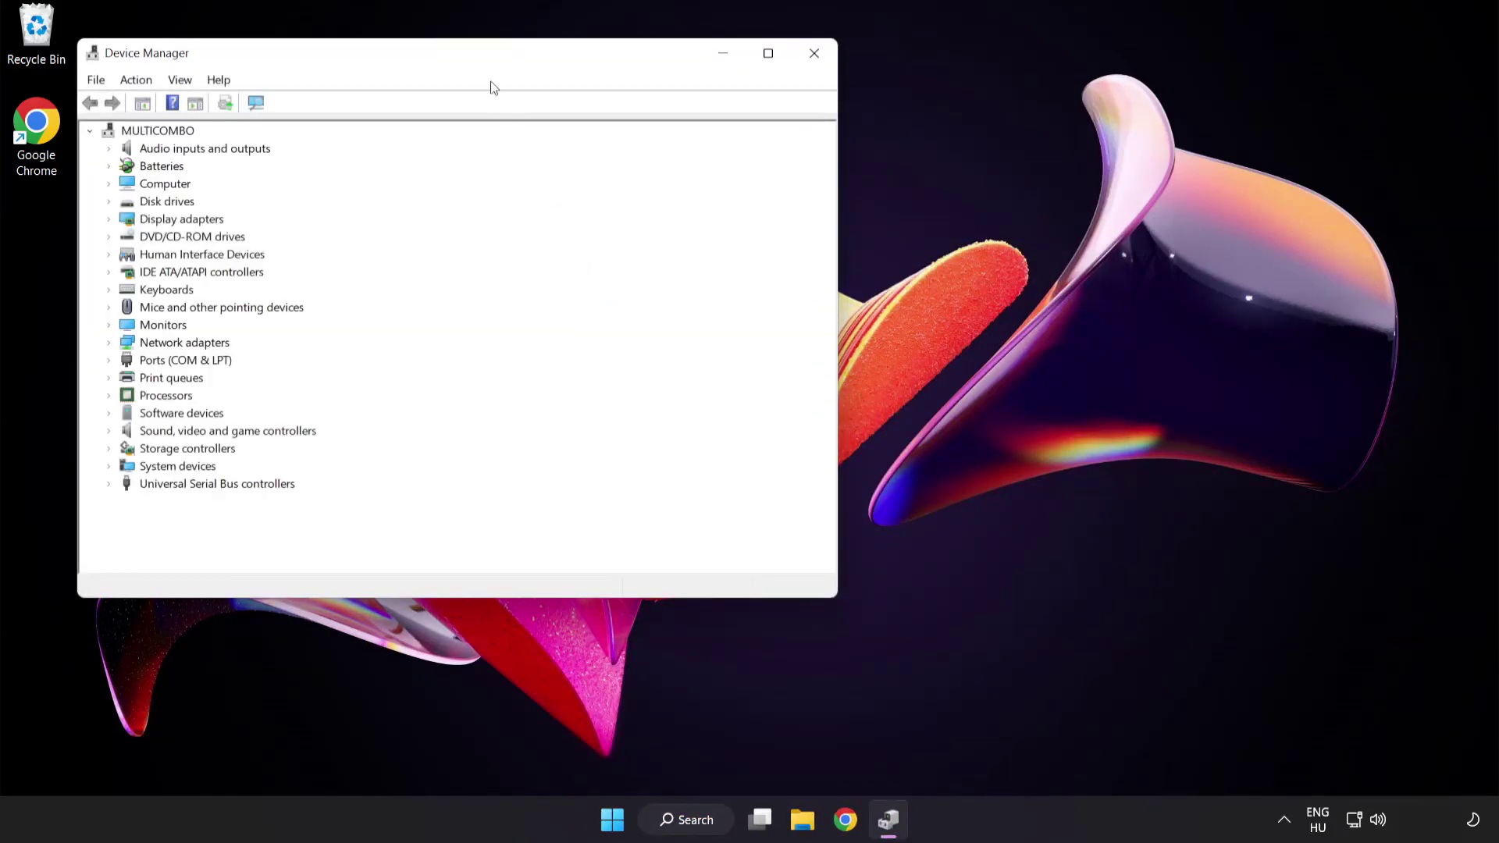
Step: Run an automatic driver search for the VMware SVGA 3D display adapter
{"action": "left_click_drag", "start_coordinate": [484, 59], "coordinate": [735, 156]}
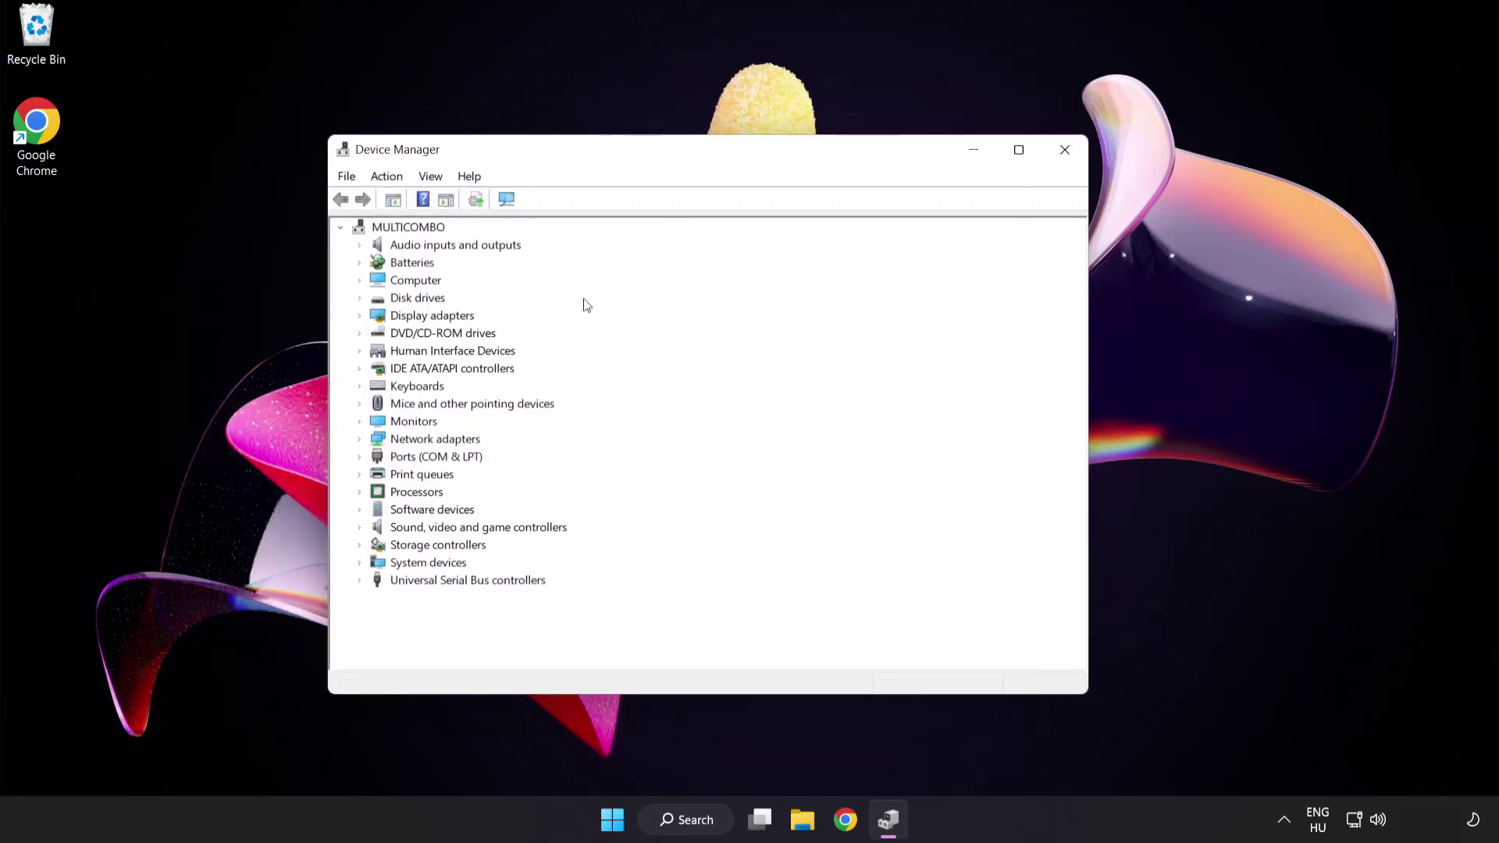
{"action": "left_click", "coordinate": [462, 320]}
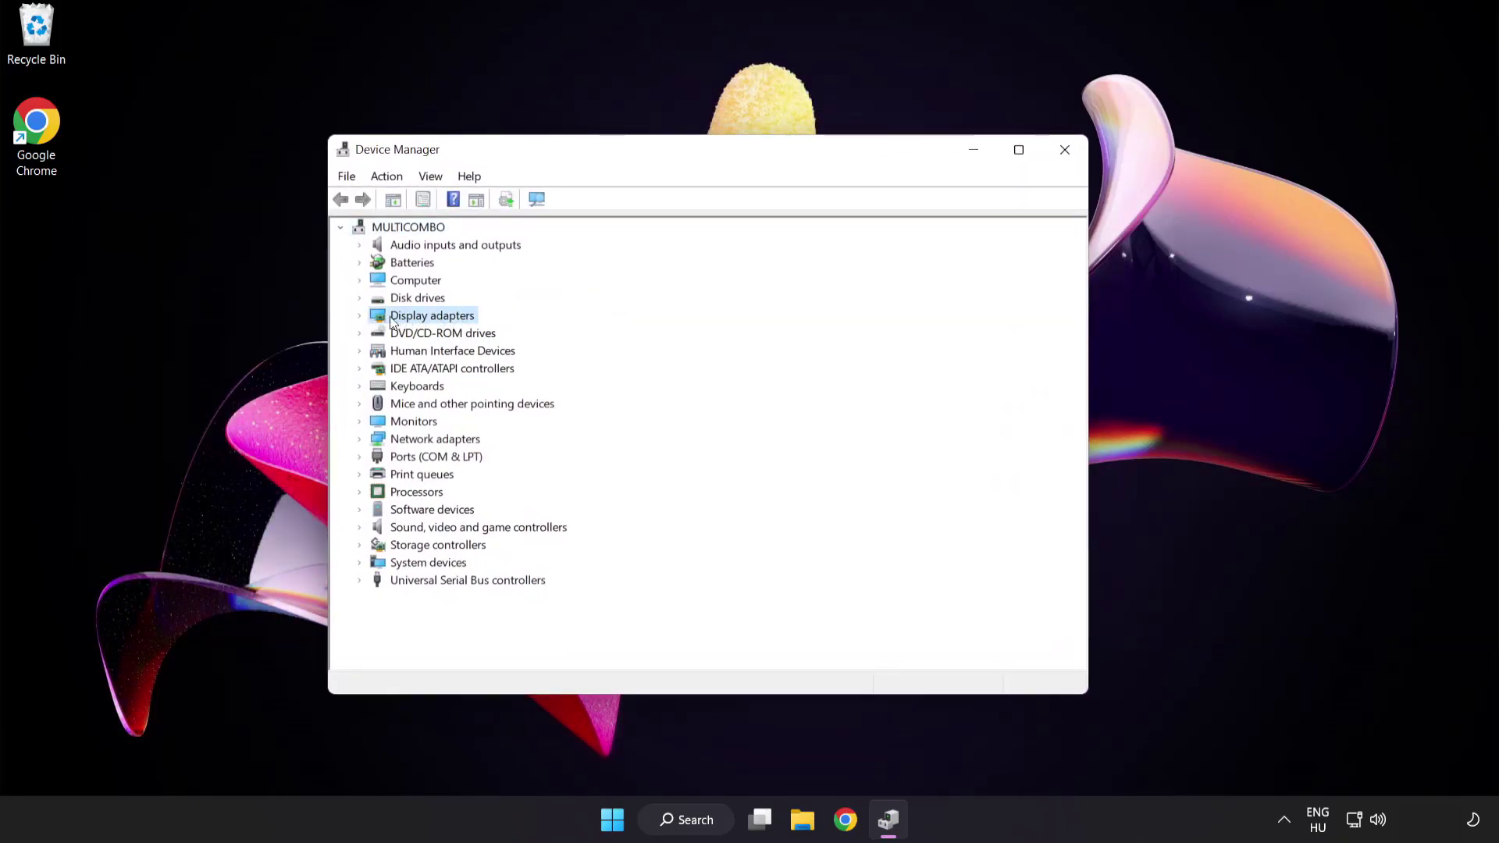
{"action": "left_click", "coordinate": [360, 318]}
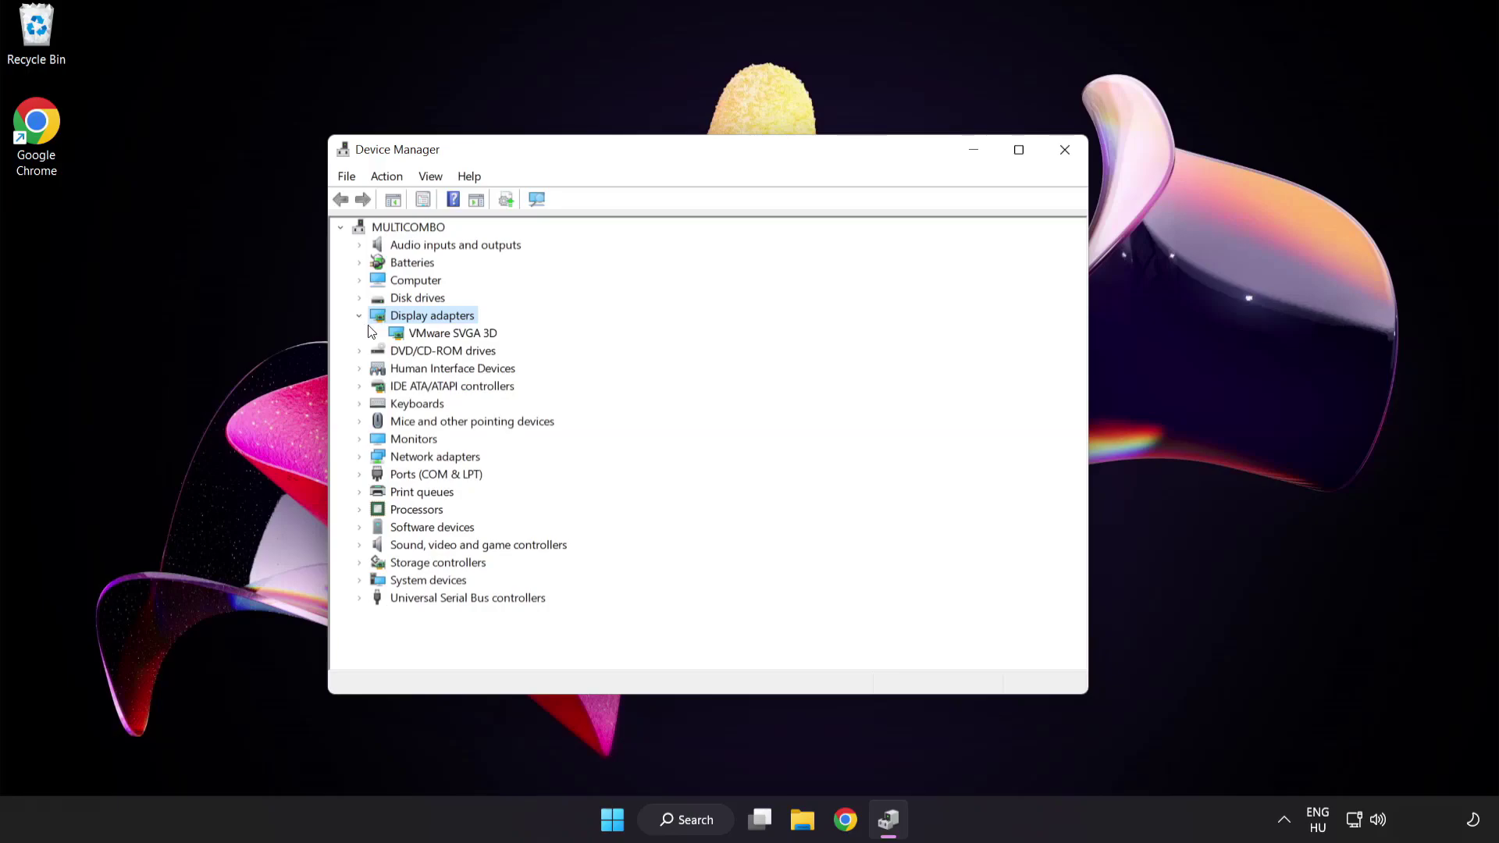
{"action": "left_click", "coordinate": [396, 339]}
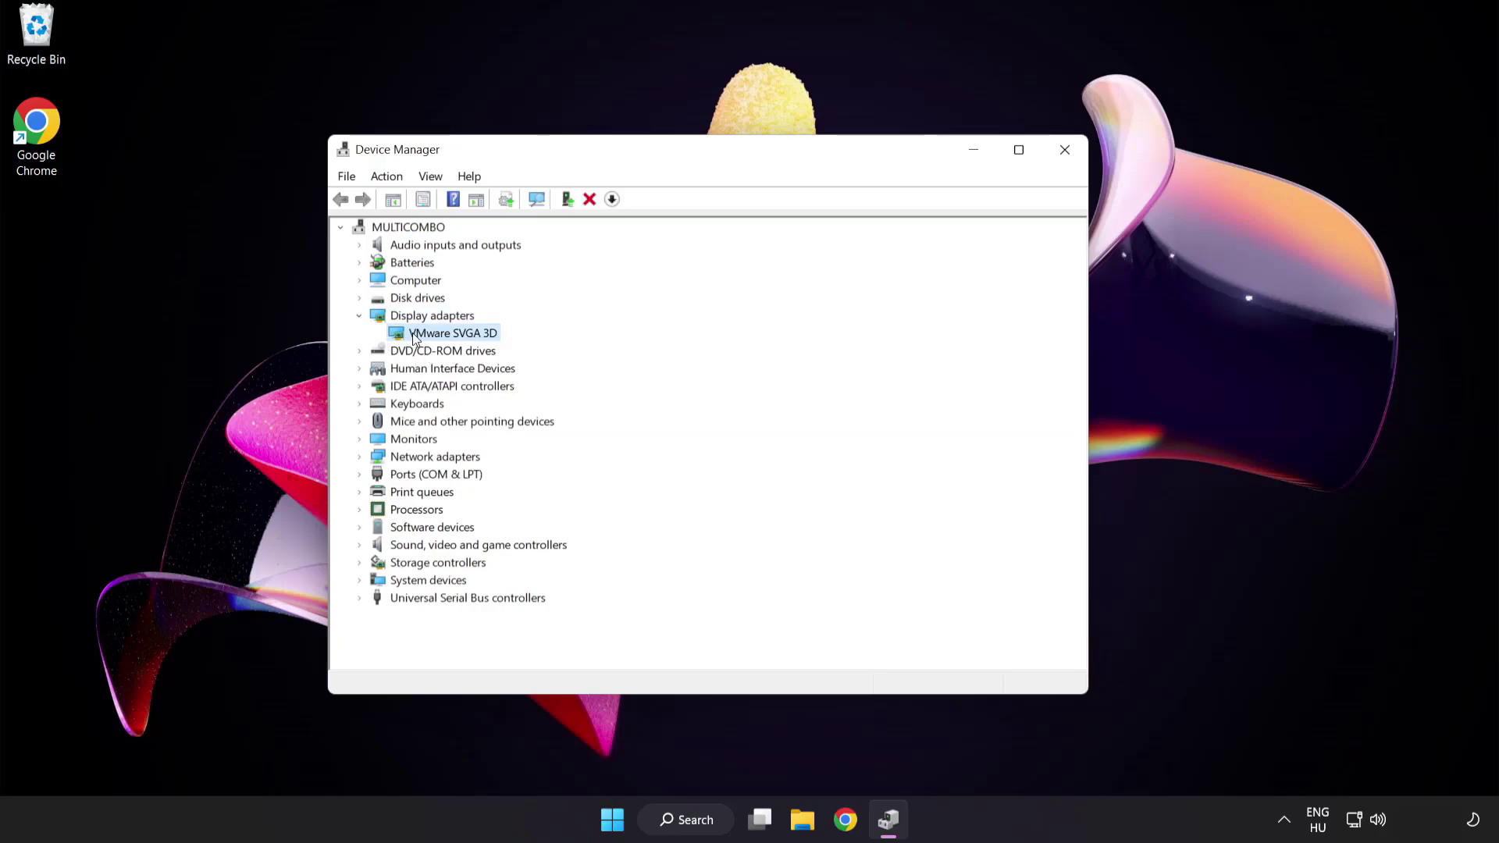
{"action": "right_click", "coordinate": [442, 337]}
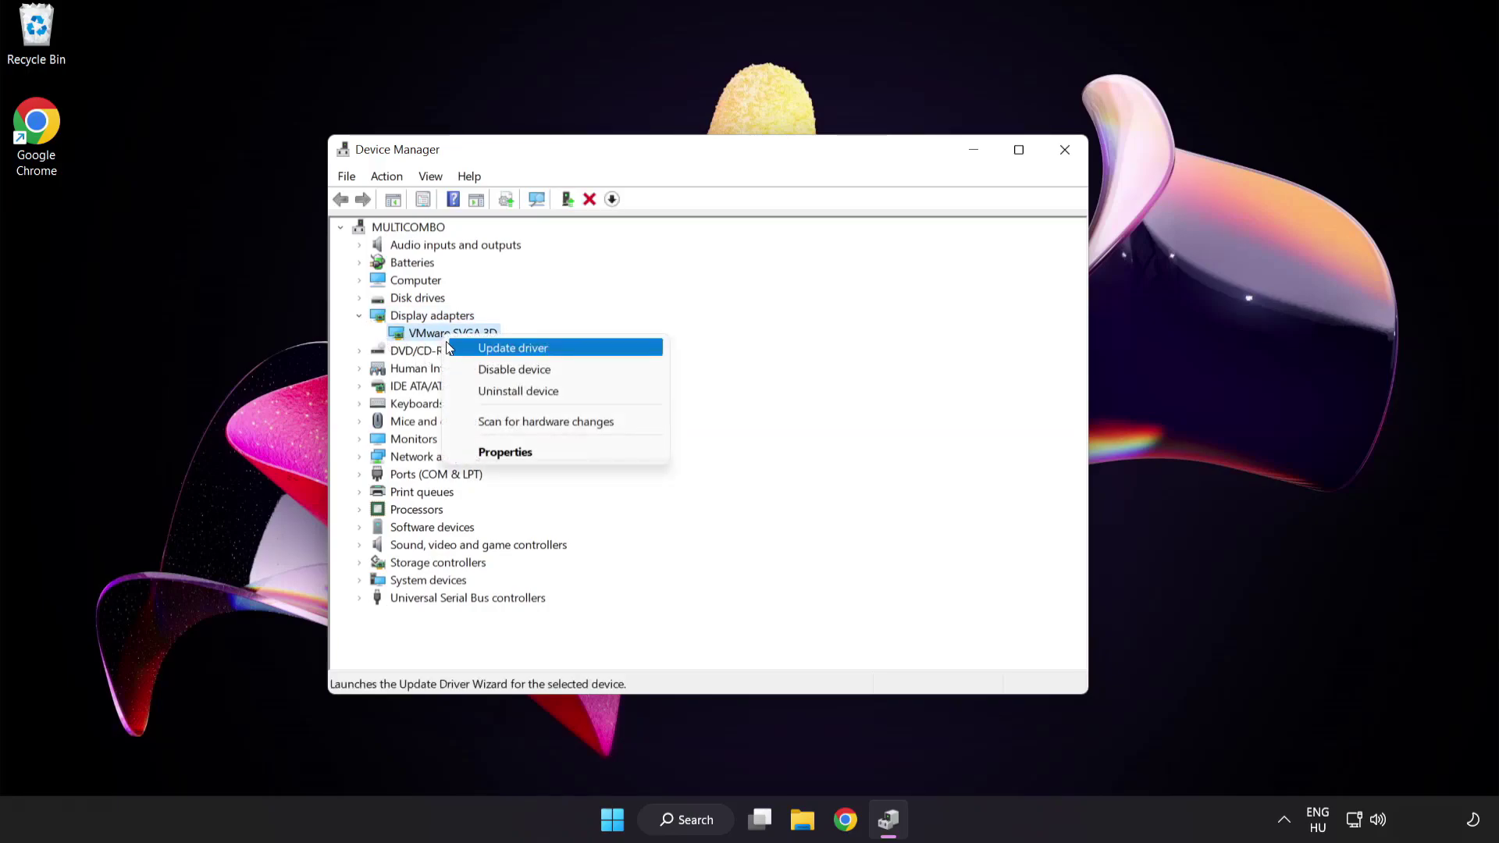
{"action": "left_click", "coordinate": [582, 350]}
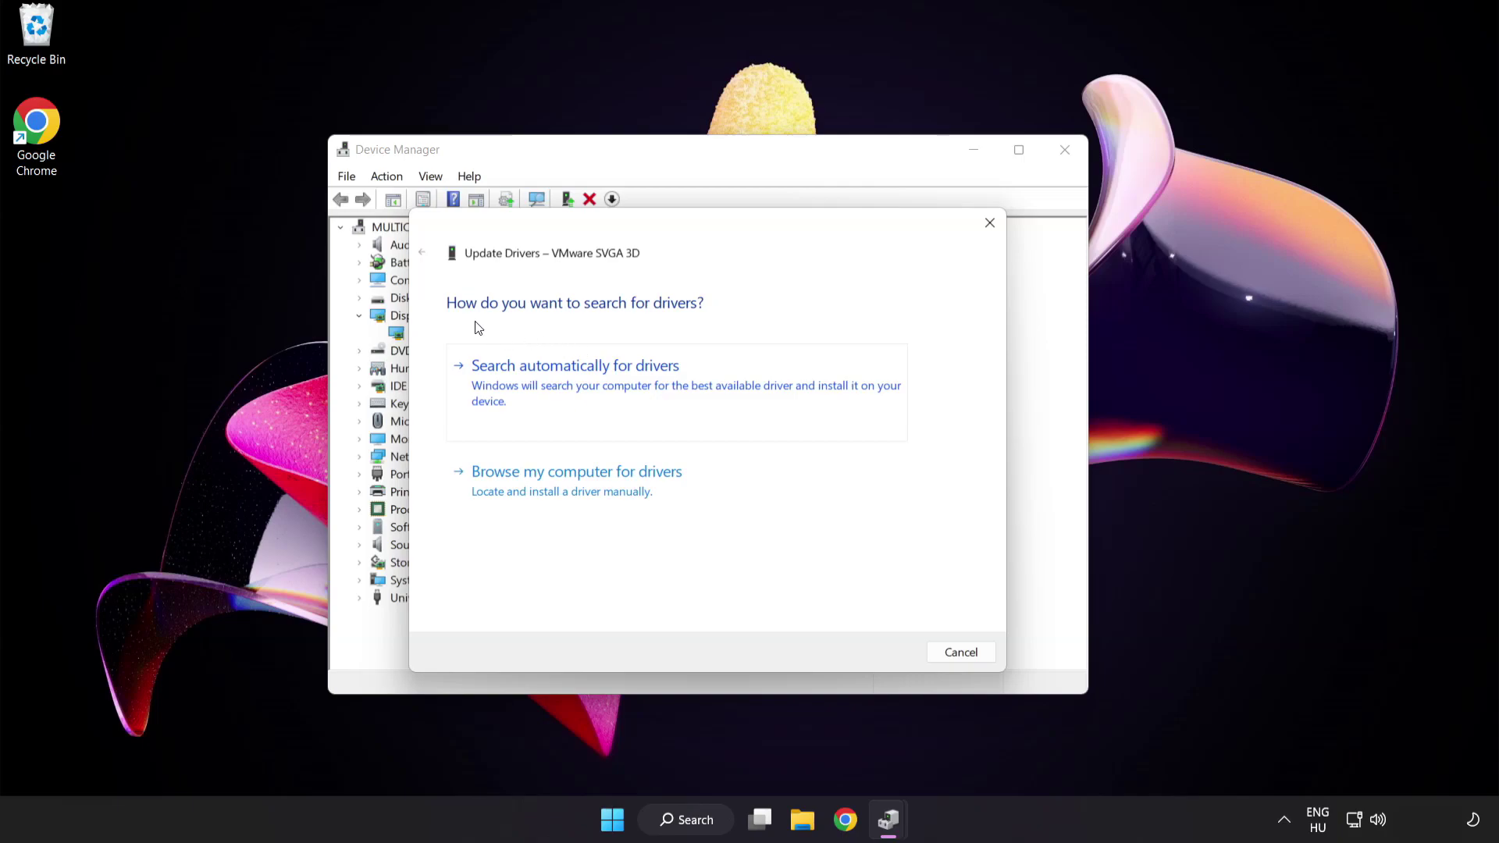
{"action": "left_click", "coordinate": [655, 388]}
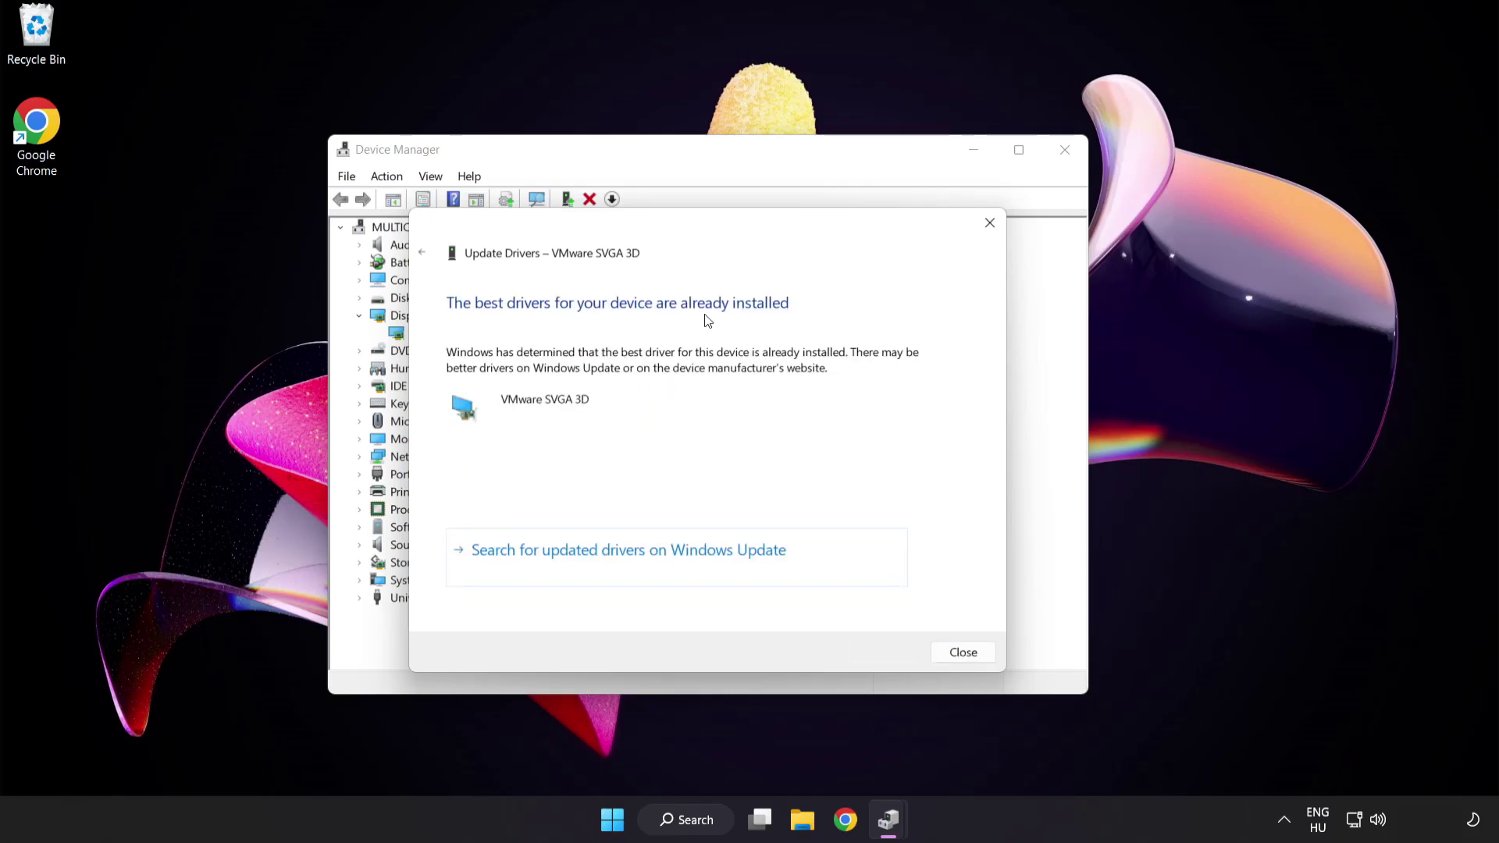
{"action": "left_click", "coordinate": [958, 654]}
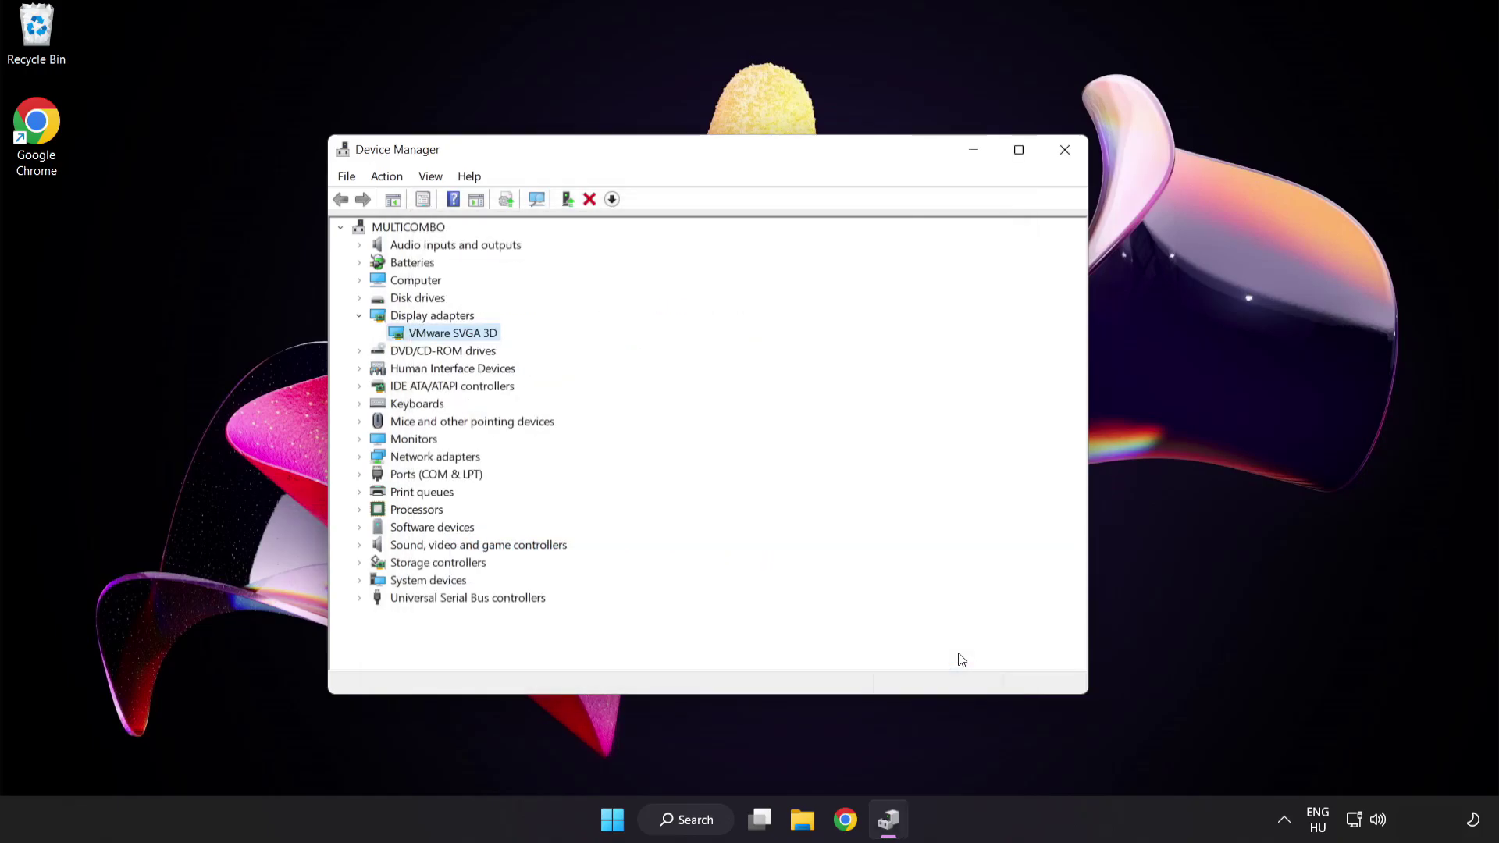
Step: Close Device Manager, check for Windows updates in Settings, then close Settings
{"action": "left_click", "coordinate": [1063, 153]}
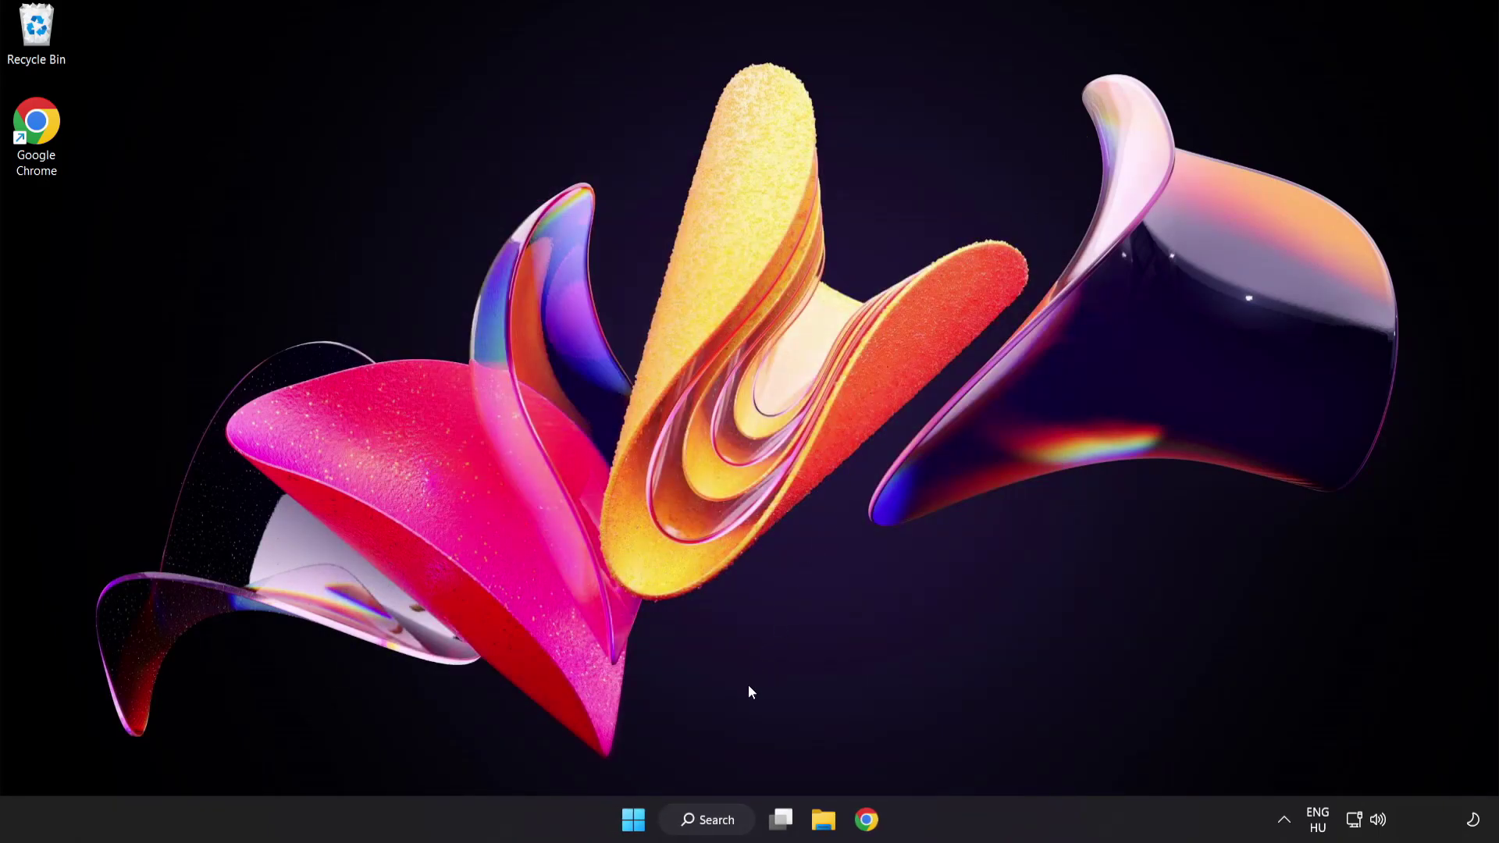
{"action": "left_click", "coordinate": [727, 827]}
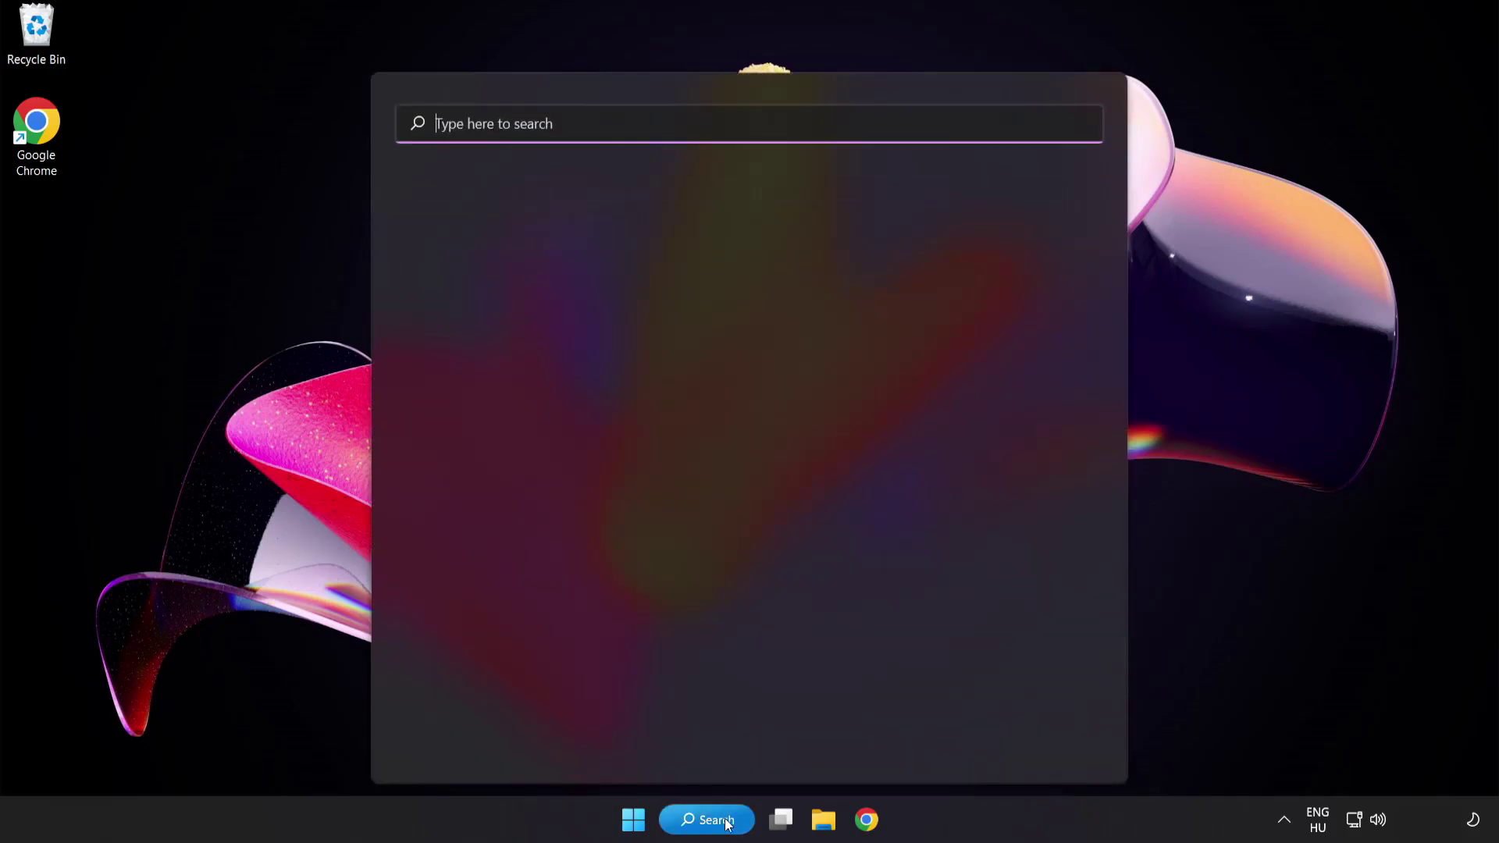
{"action": "type", "text": "u"}
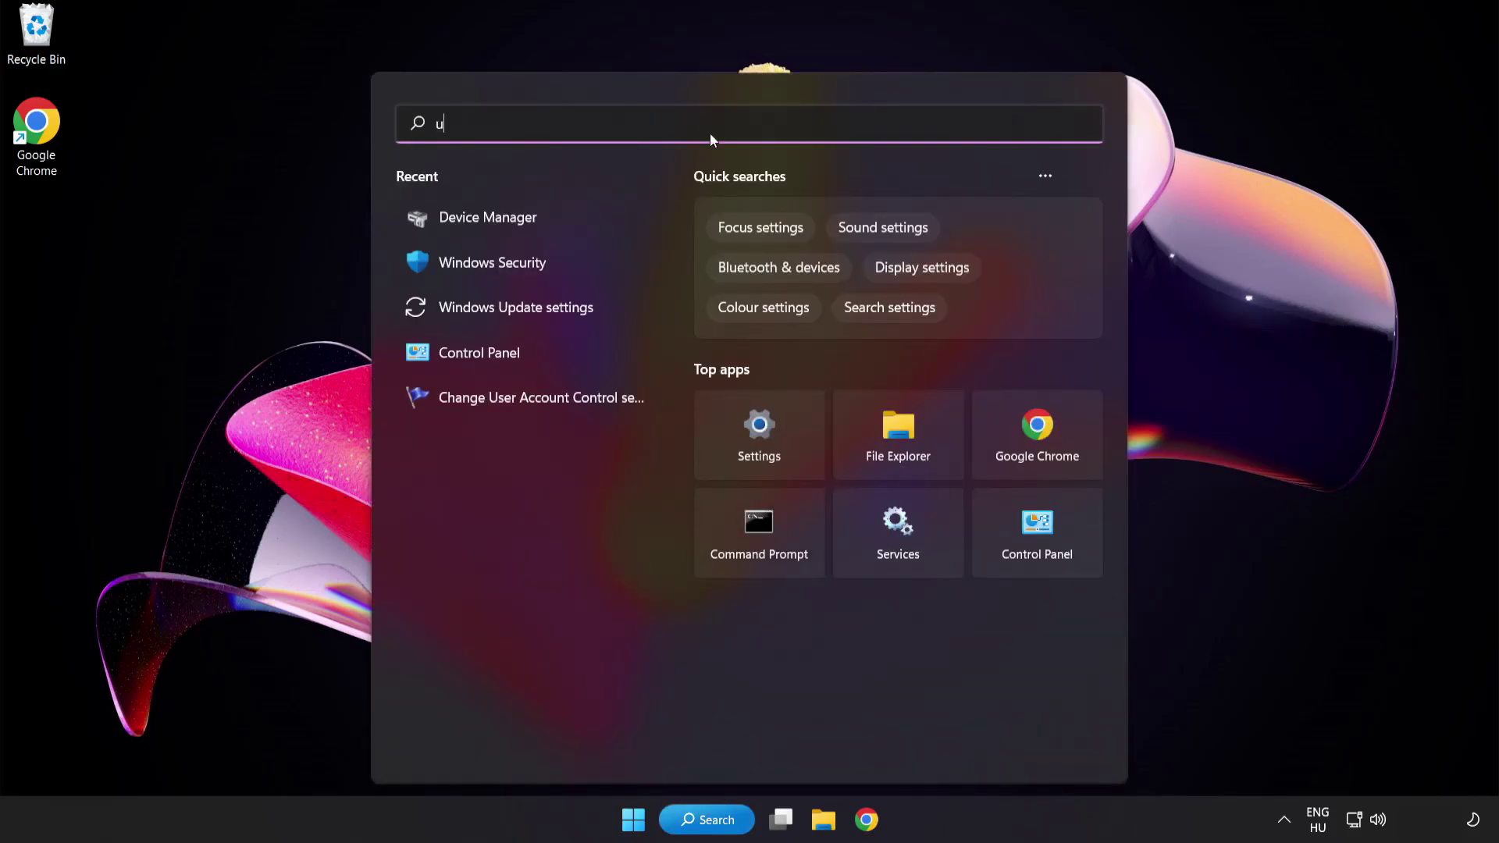
{"action": "type", "text": "pdate"}
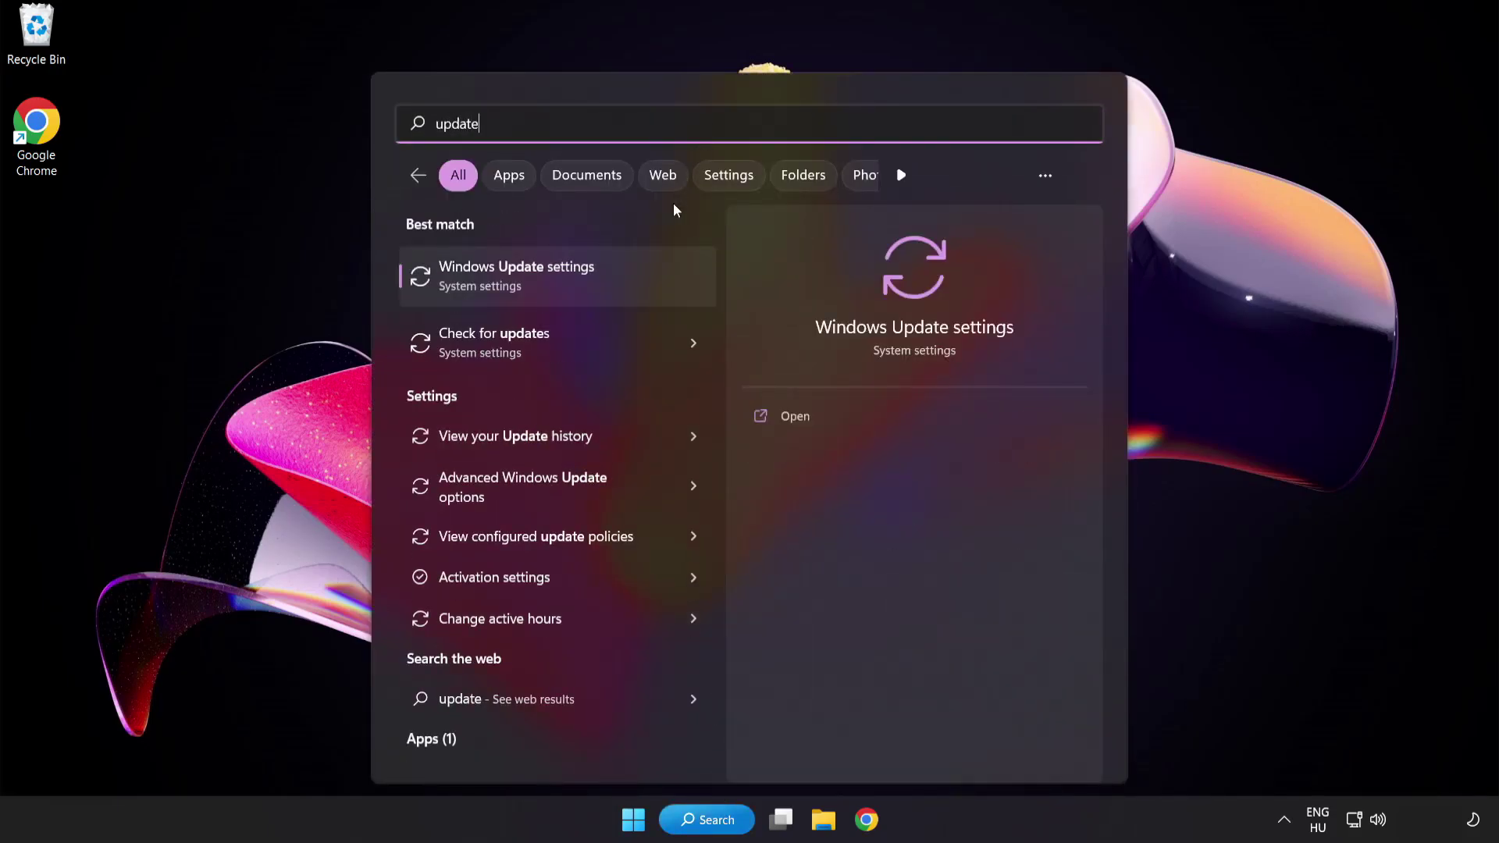
{"action": "left_click", "coordinate": [574, 287]}
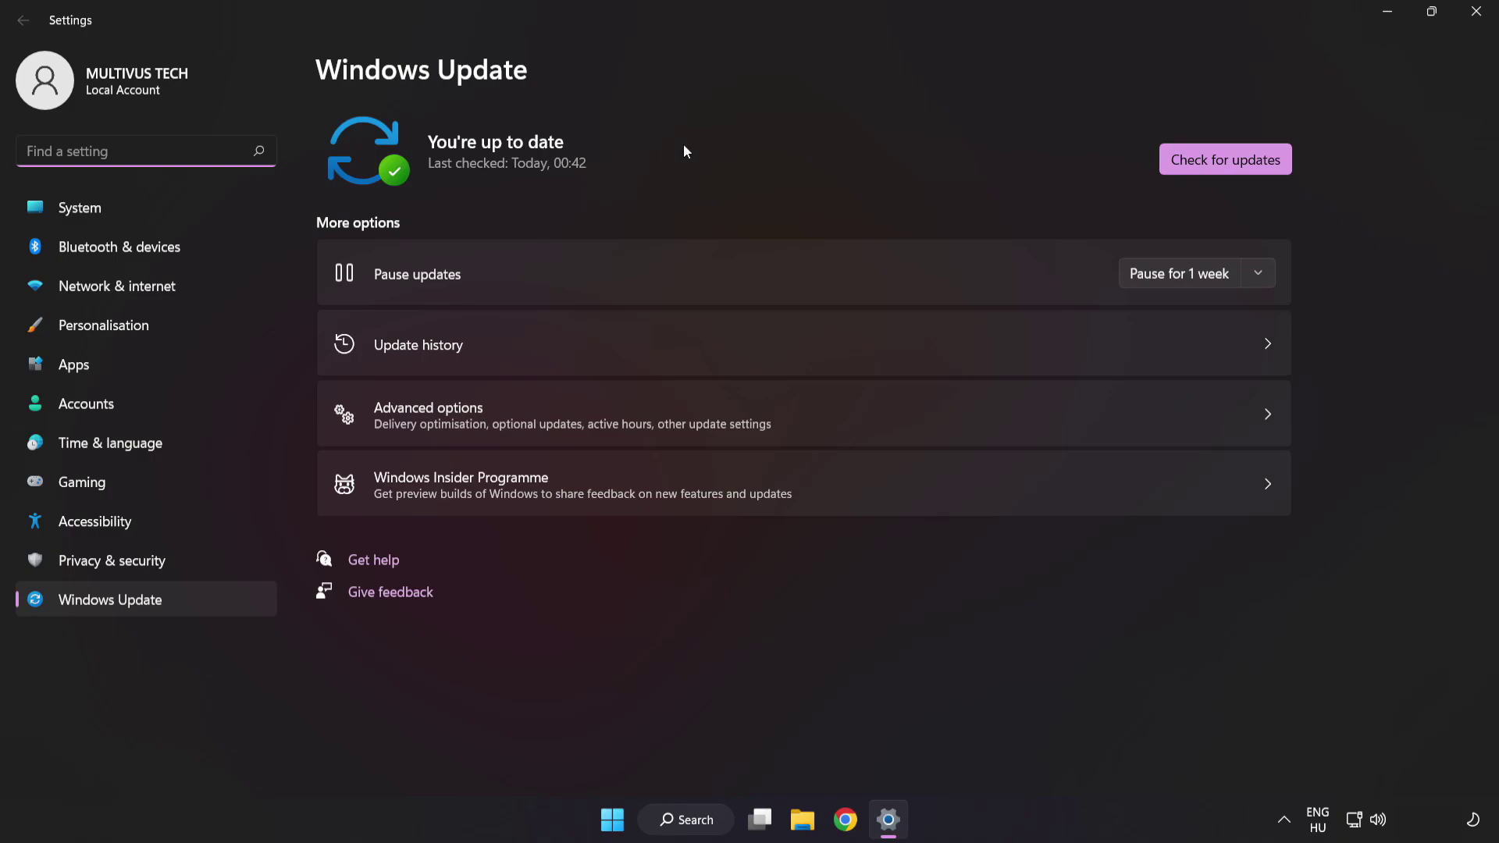
{"action": "left_click", "coordinate": [1220, 167]}
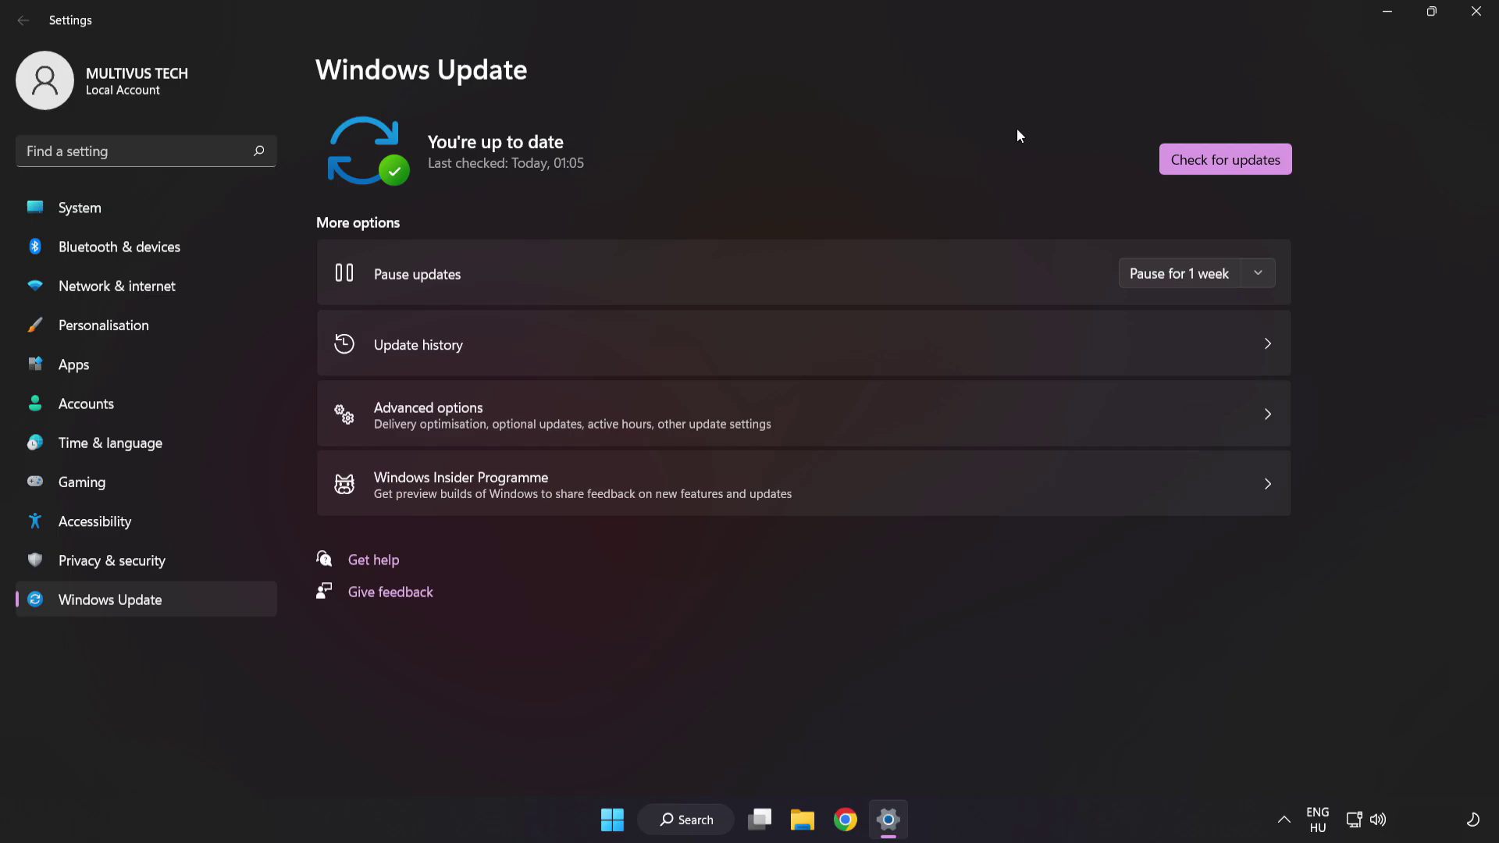
{"action": "left_click", "coordinate": [1474, 21]}
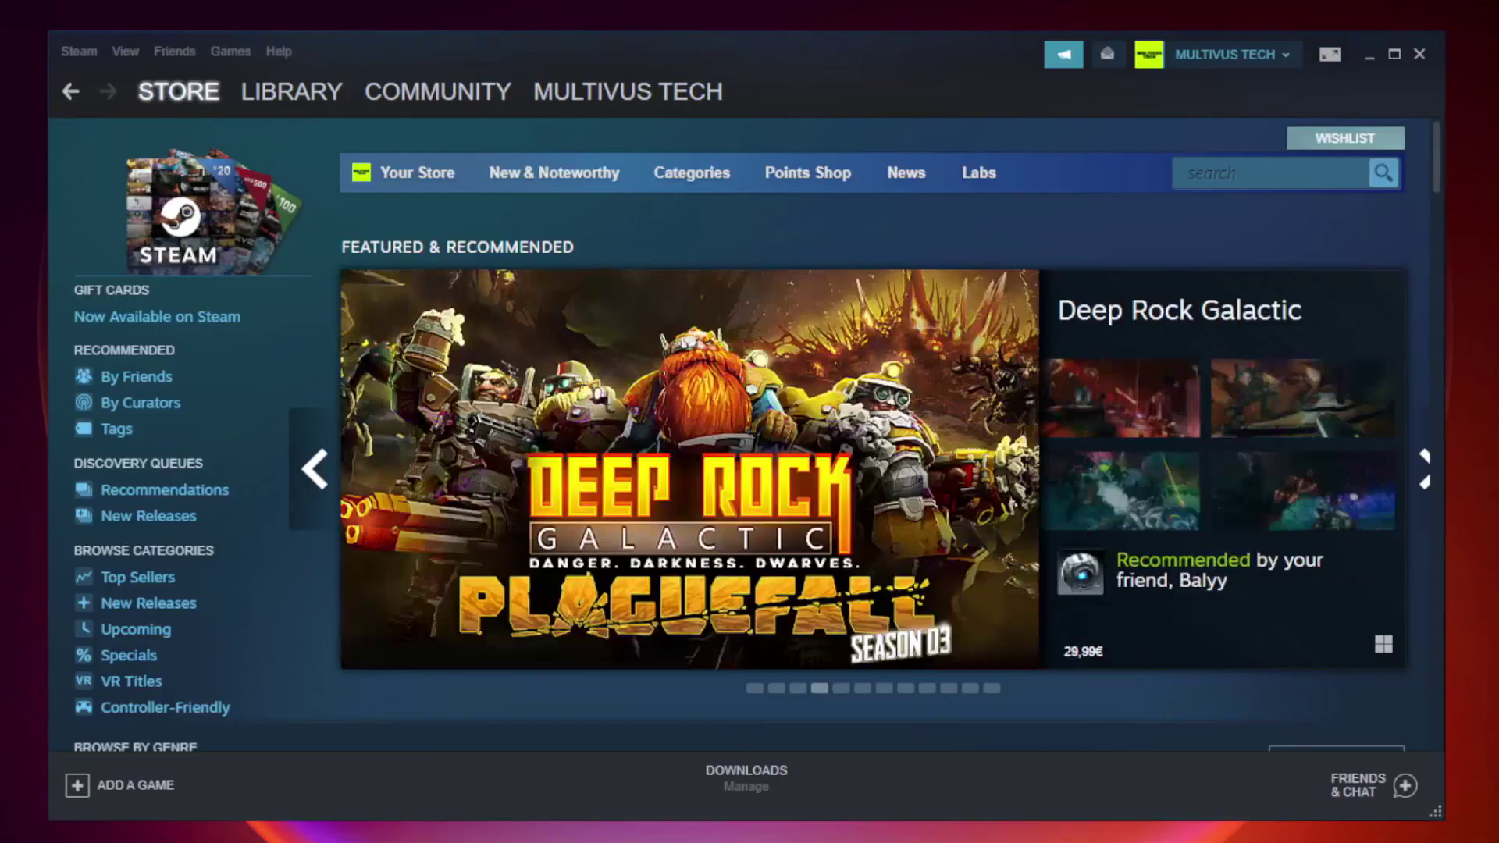
{"action": "mouse_move", "coordinate": [292, 92]}
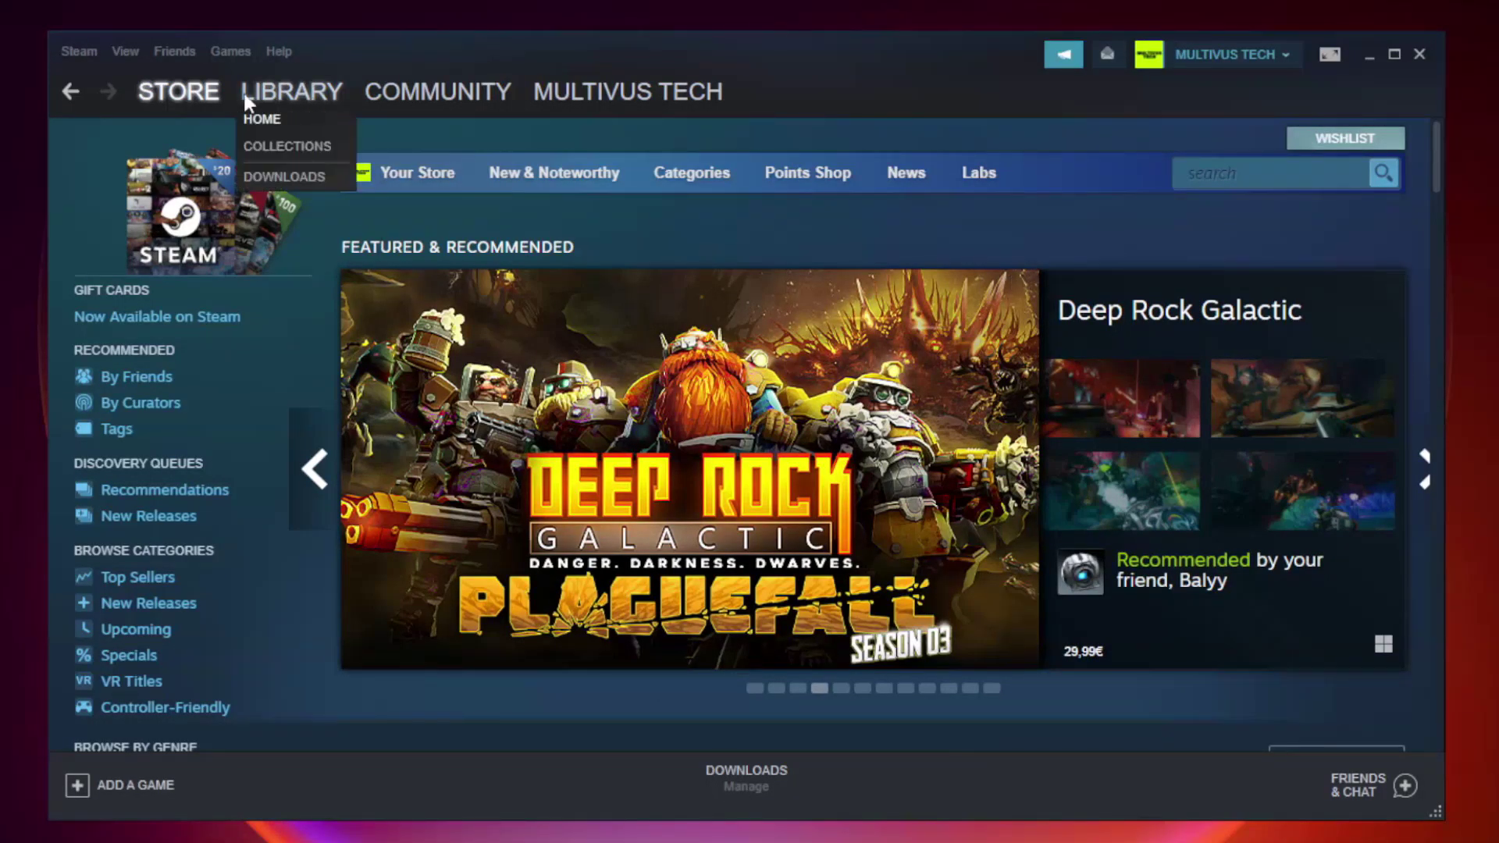
Step: Open the Properties of Unturned from the Steam library
{"action": "left_click", "coordinate": [304, 100]}
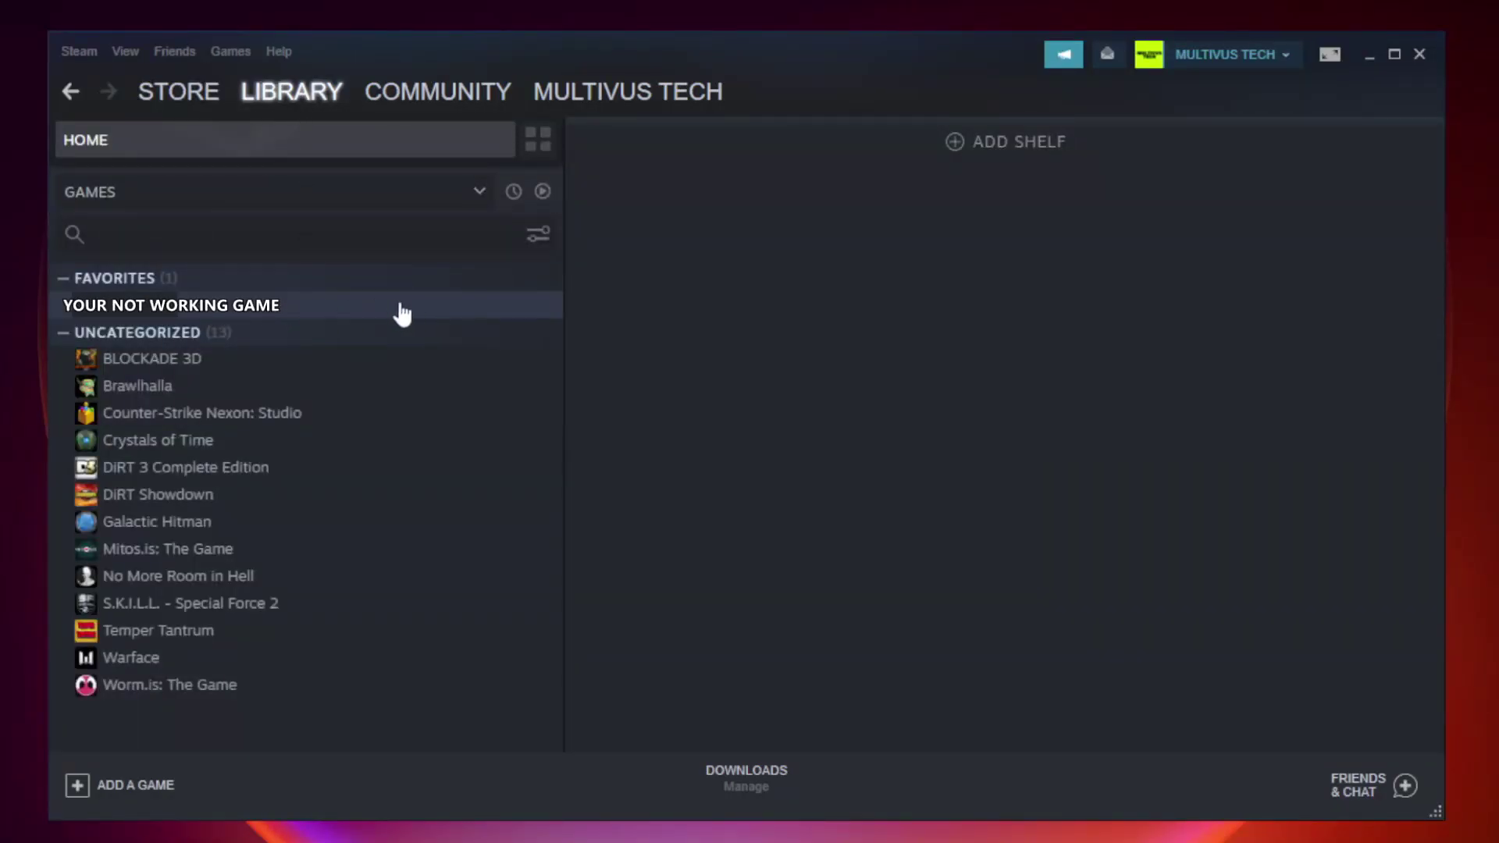
{"action": "right_click", "coordinate": [325, 313]}
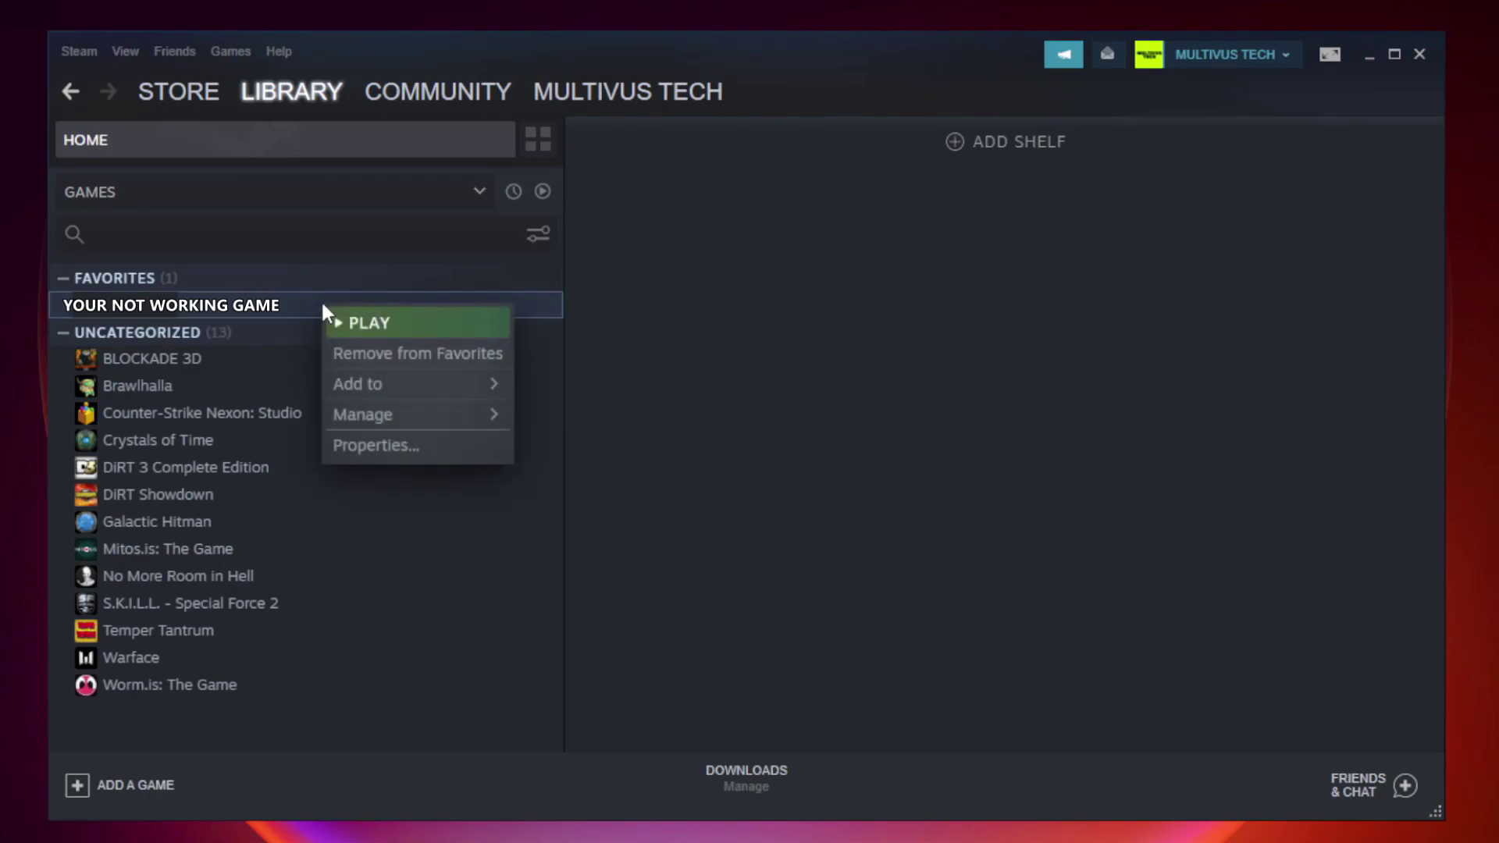
{"action": "left_click", "coordinate": [413, 443]}
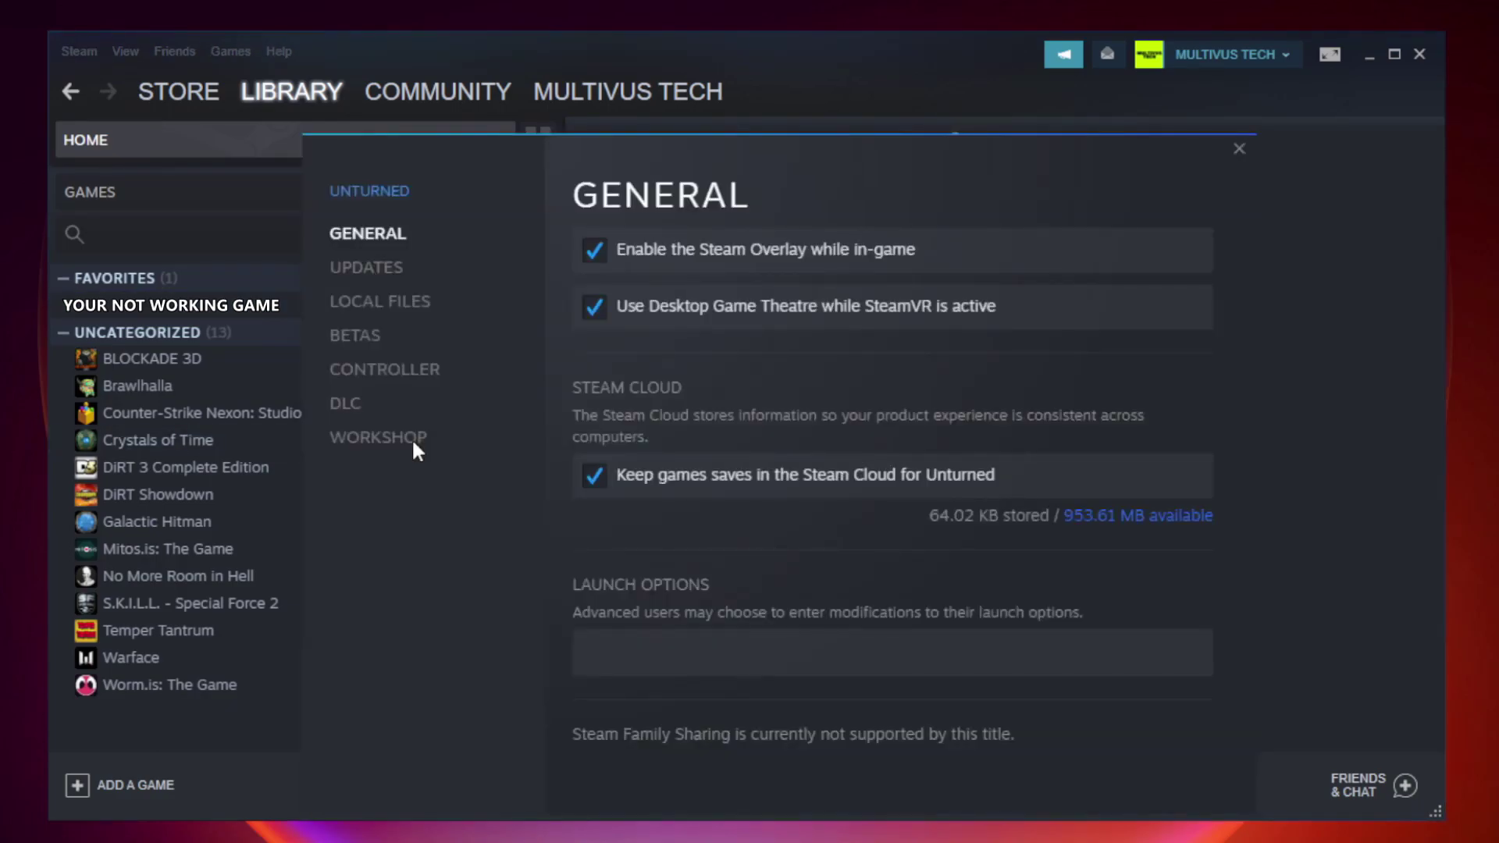
Step: Verify integrity of Unturned's game files under Local Files
{"action": "left_click", "coordinate": [400, 313]}
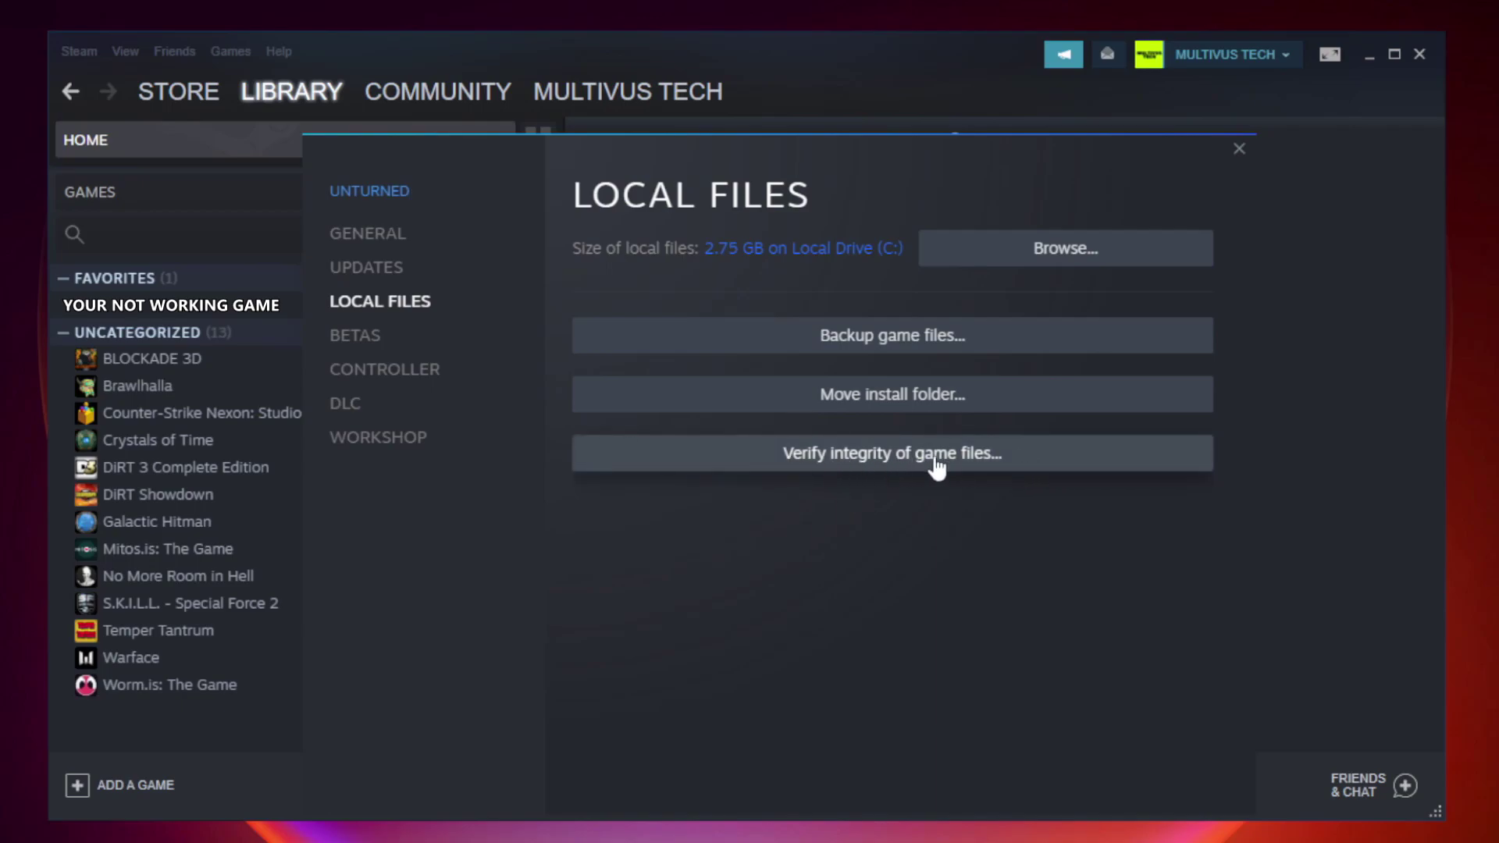
{"action": "left_click", "coordinate": [908, 467]}
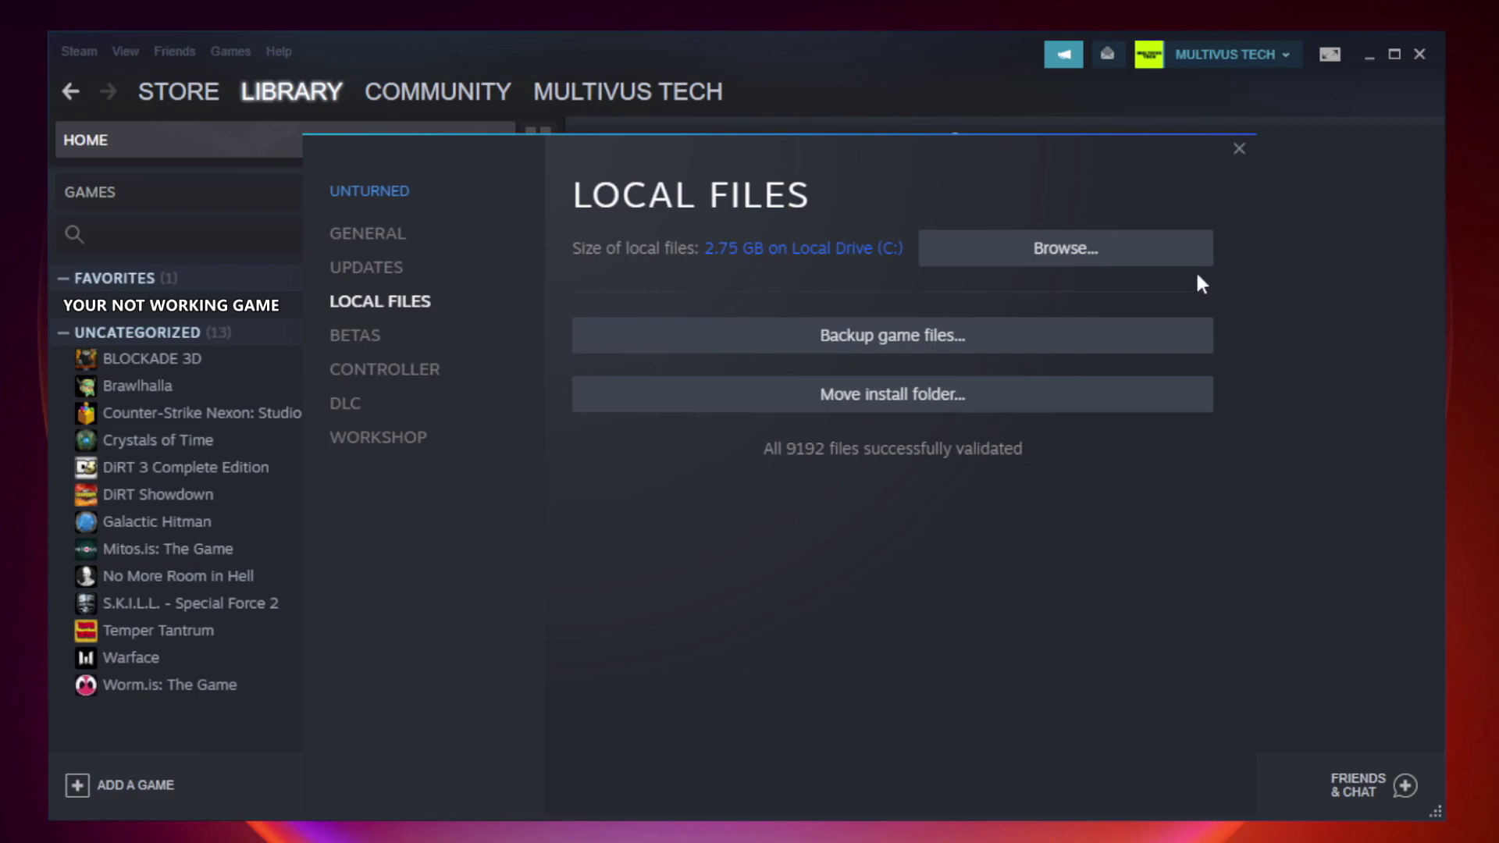
Step: Open Properties of the YOUR NOT WORKING GAME shortcut in the install folder
{"action": "left_click", "coordinate": [1072, 269]}
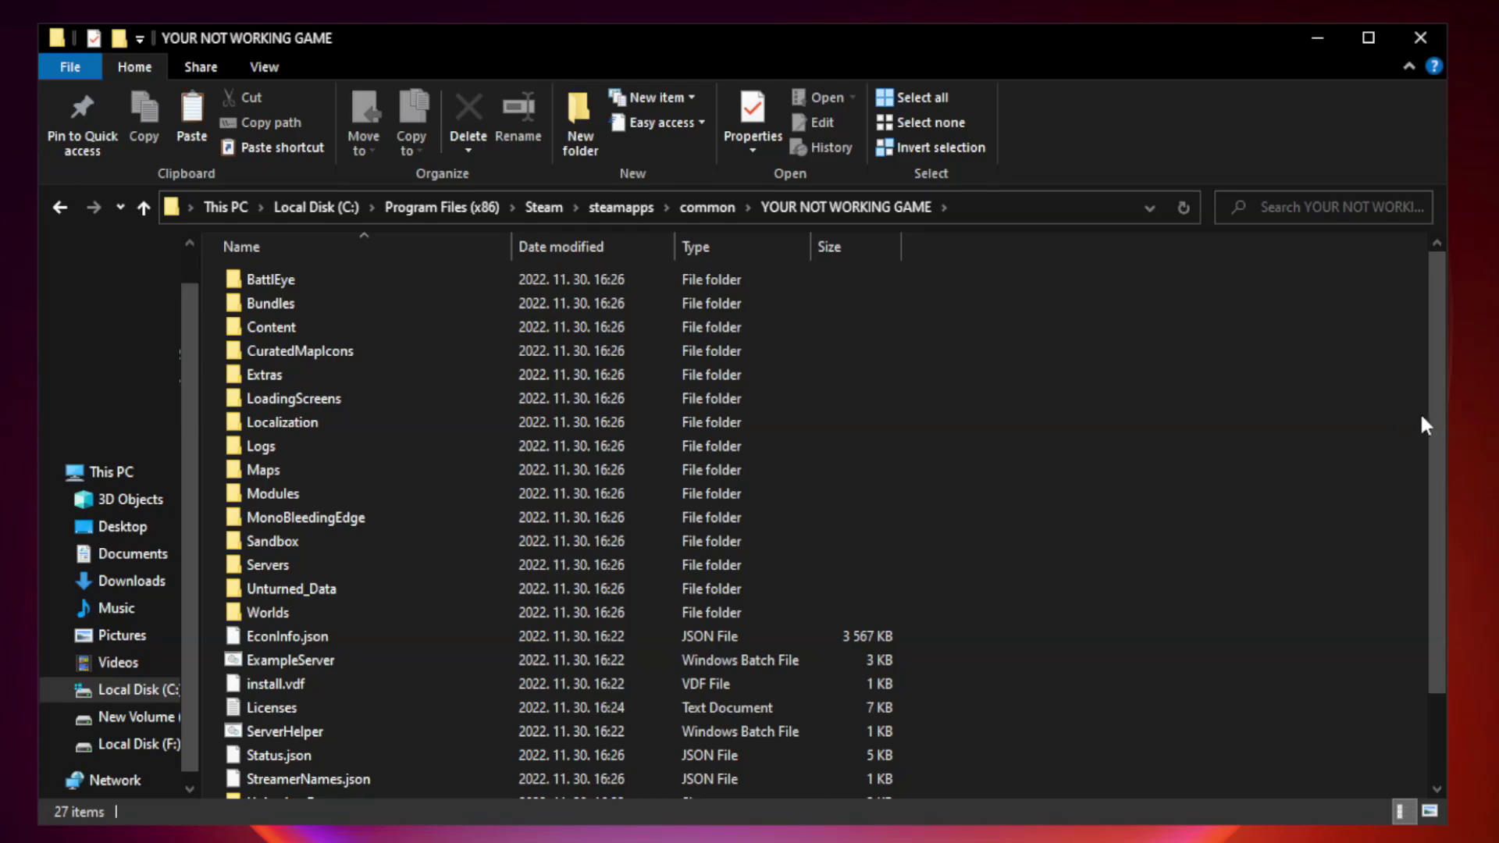
{"action": "left_click_drag", "start_coordinate": [1438, 409], "coordinate": [1439, 499]}
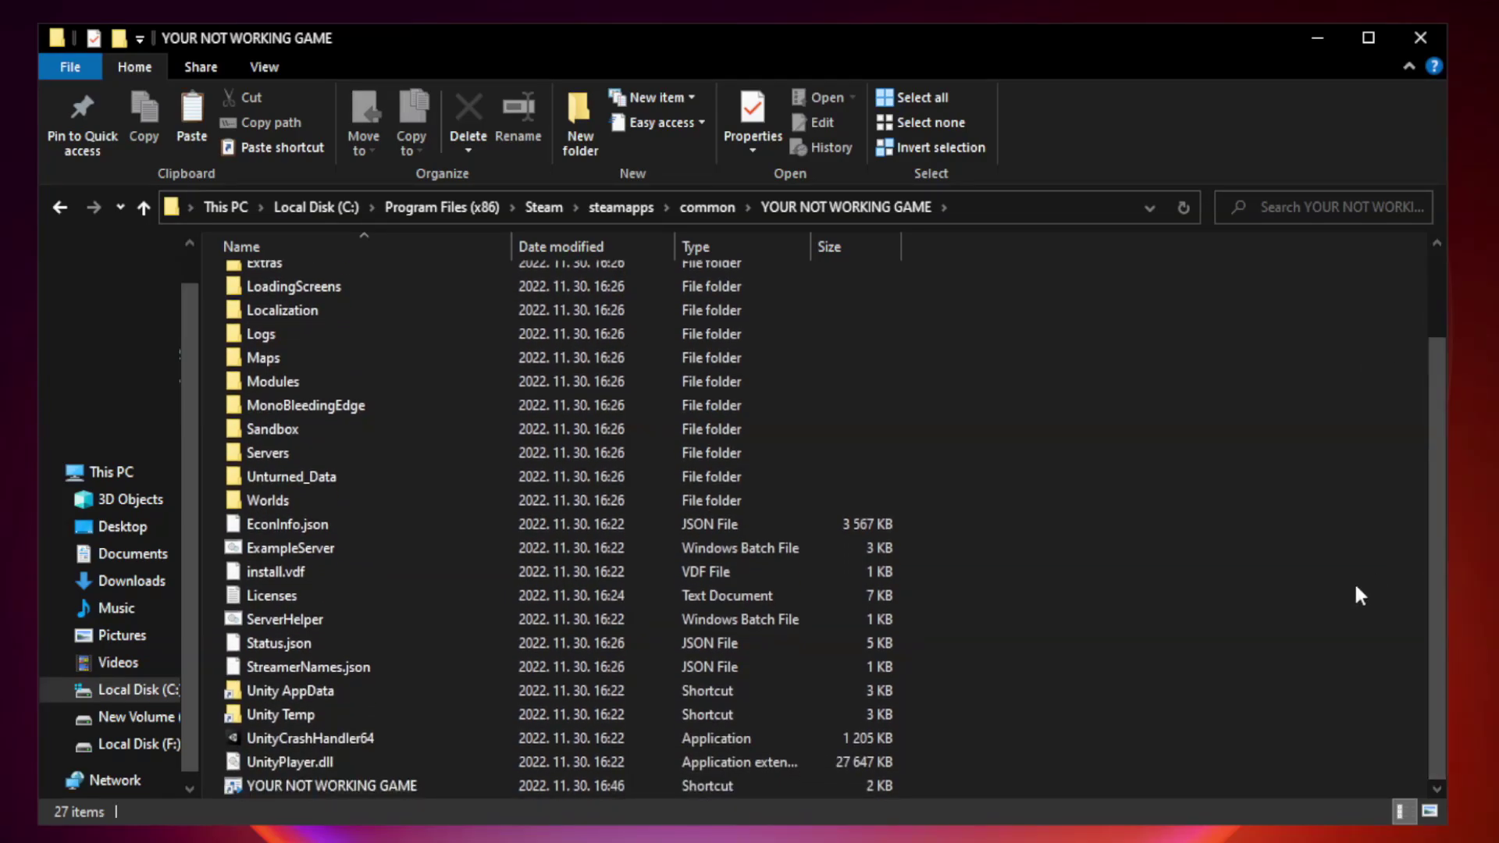
{"action": "left_click", "coordinate": [595, 783]}
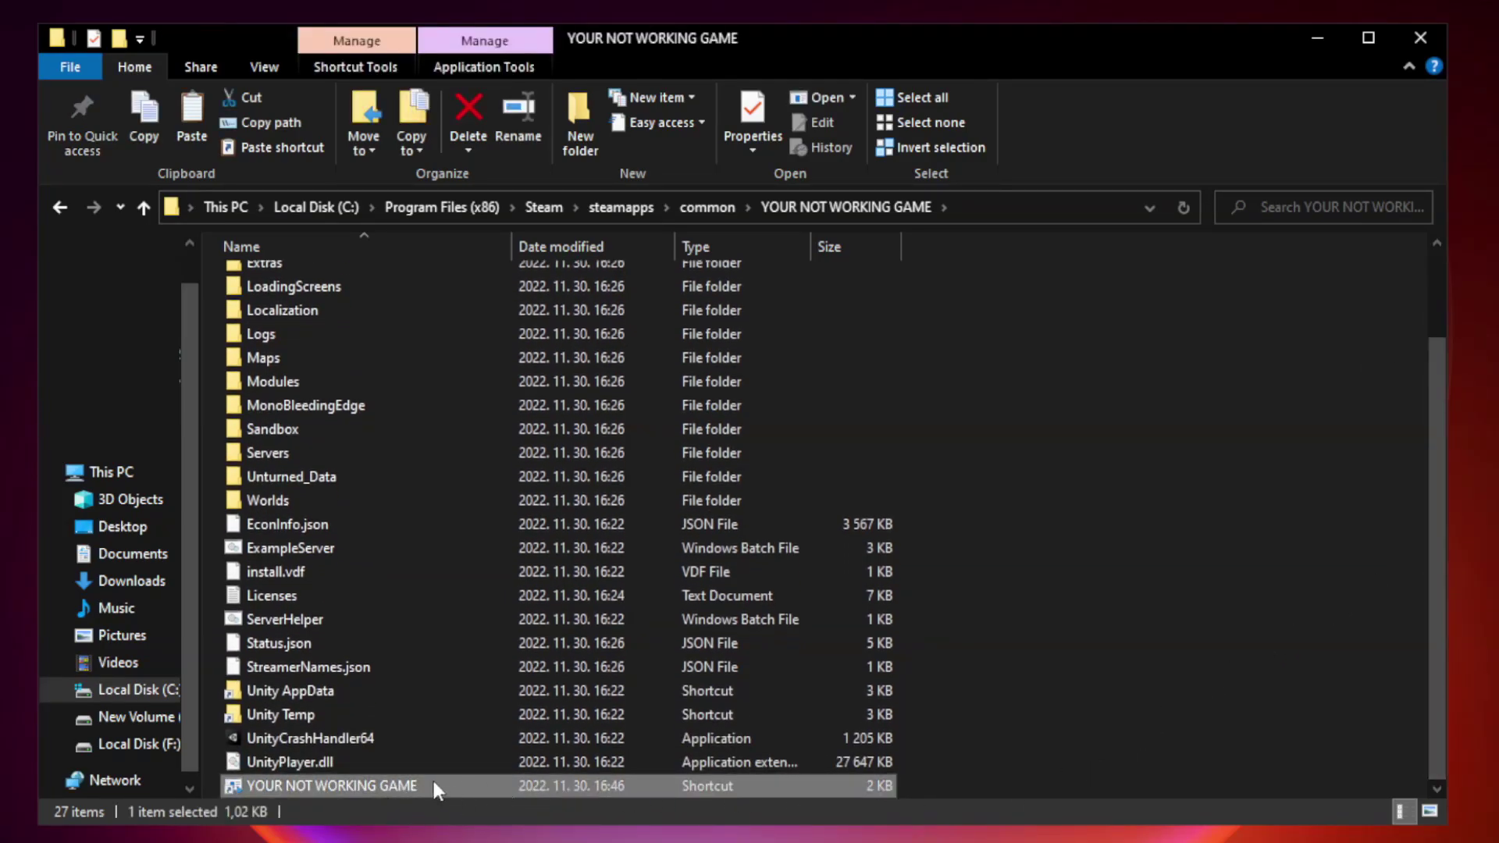
{"action": "right_click", "coordinate": [508, 784]}
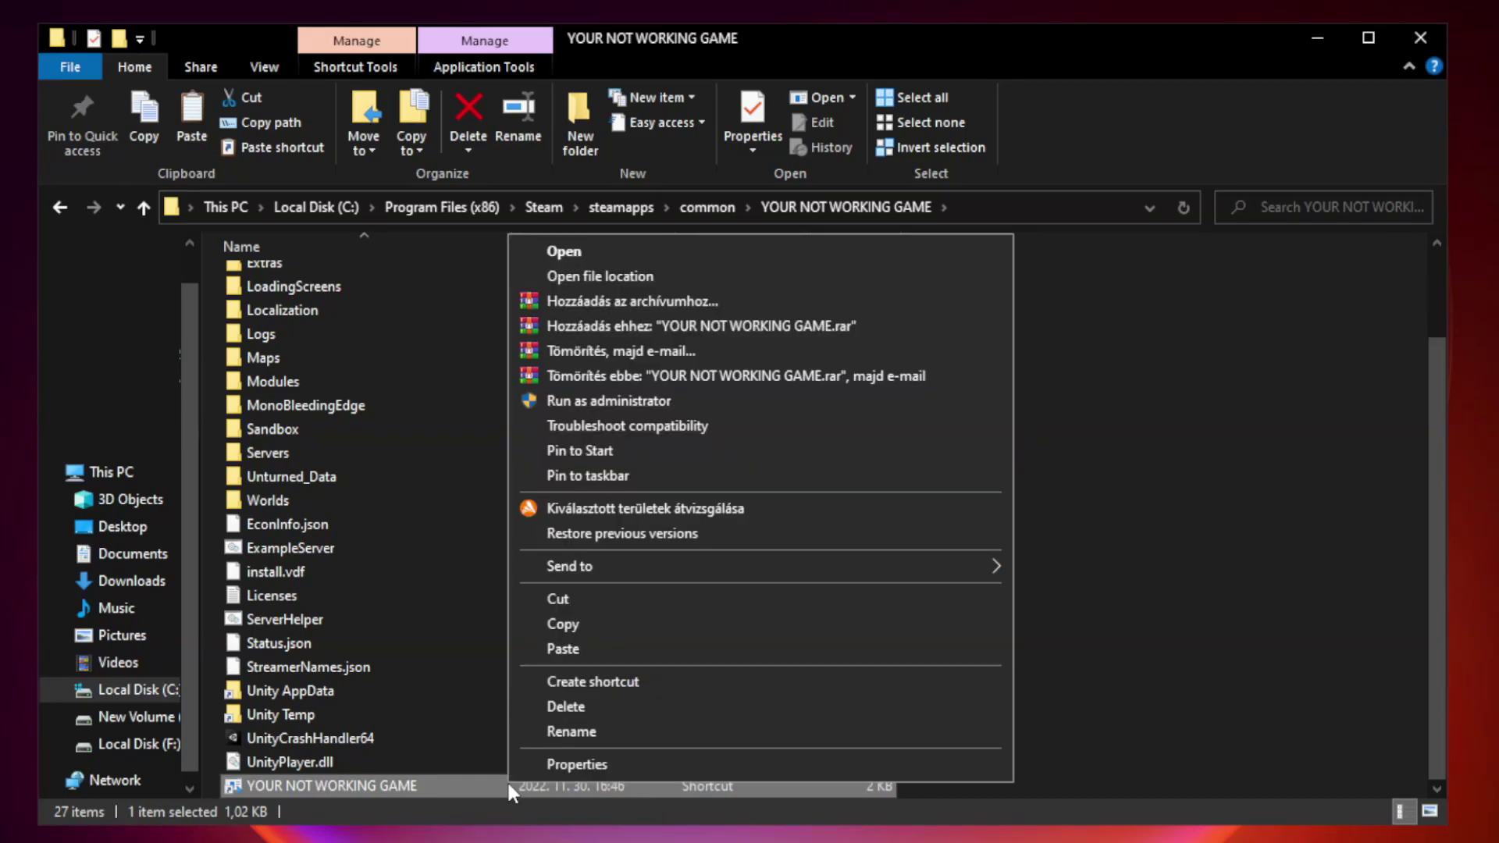
{"action": "left_click", "coordinate": [755, 769]}
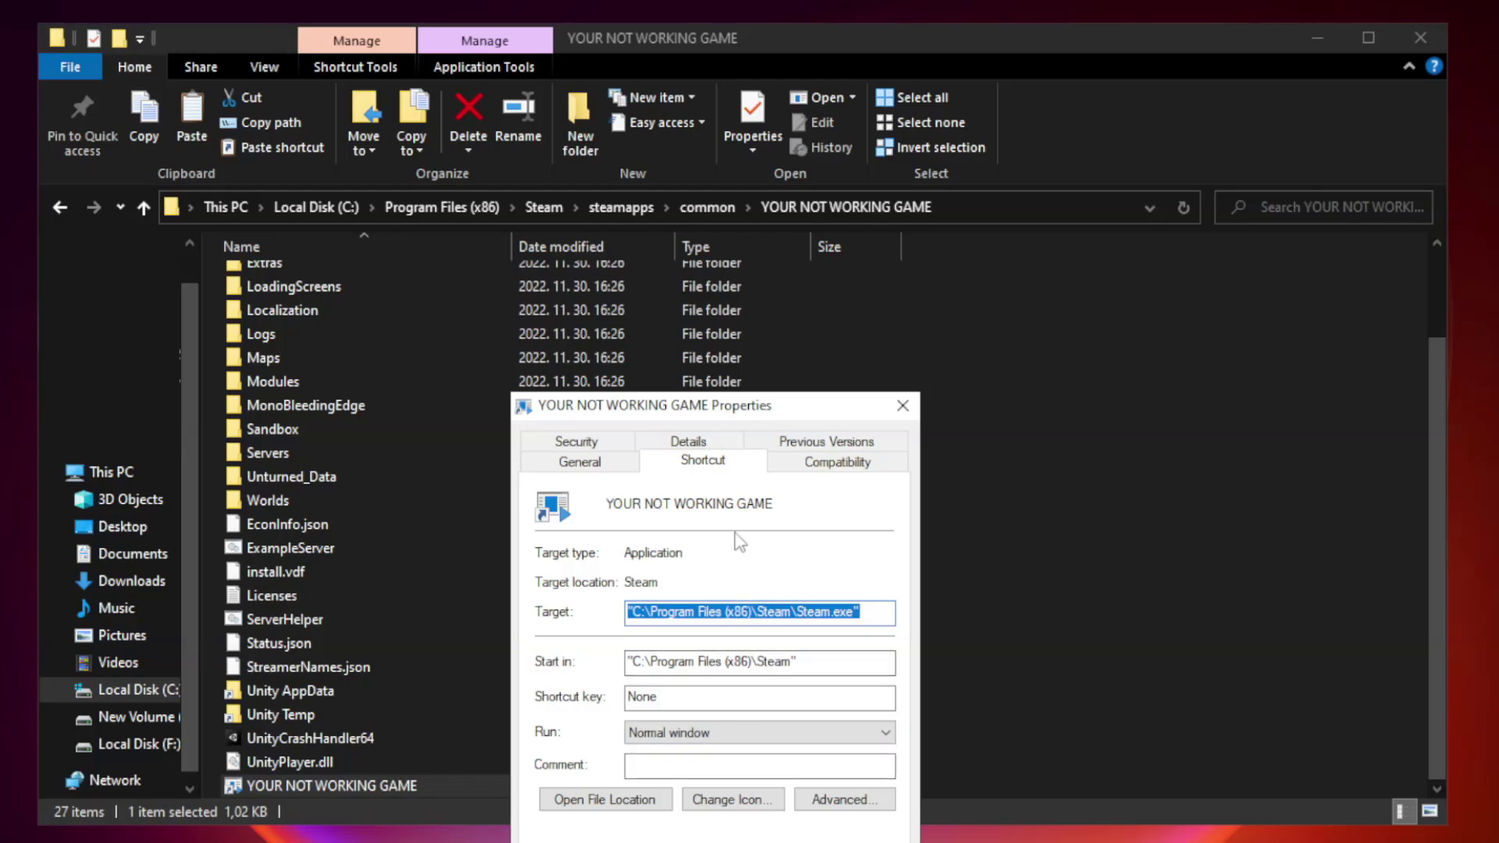
{"action": "mouse_move", "coordinate": [742, 414]}
{"action": "left_mouse_down"}
{"action": "mouse_move", "coordinate": [773, 199]}
{"action": "mouse_move", "coordinate": [743, 169]}
{"action": "left_mouse_up"}
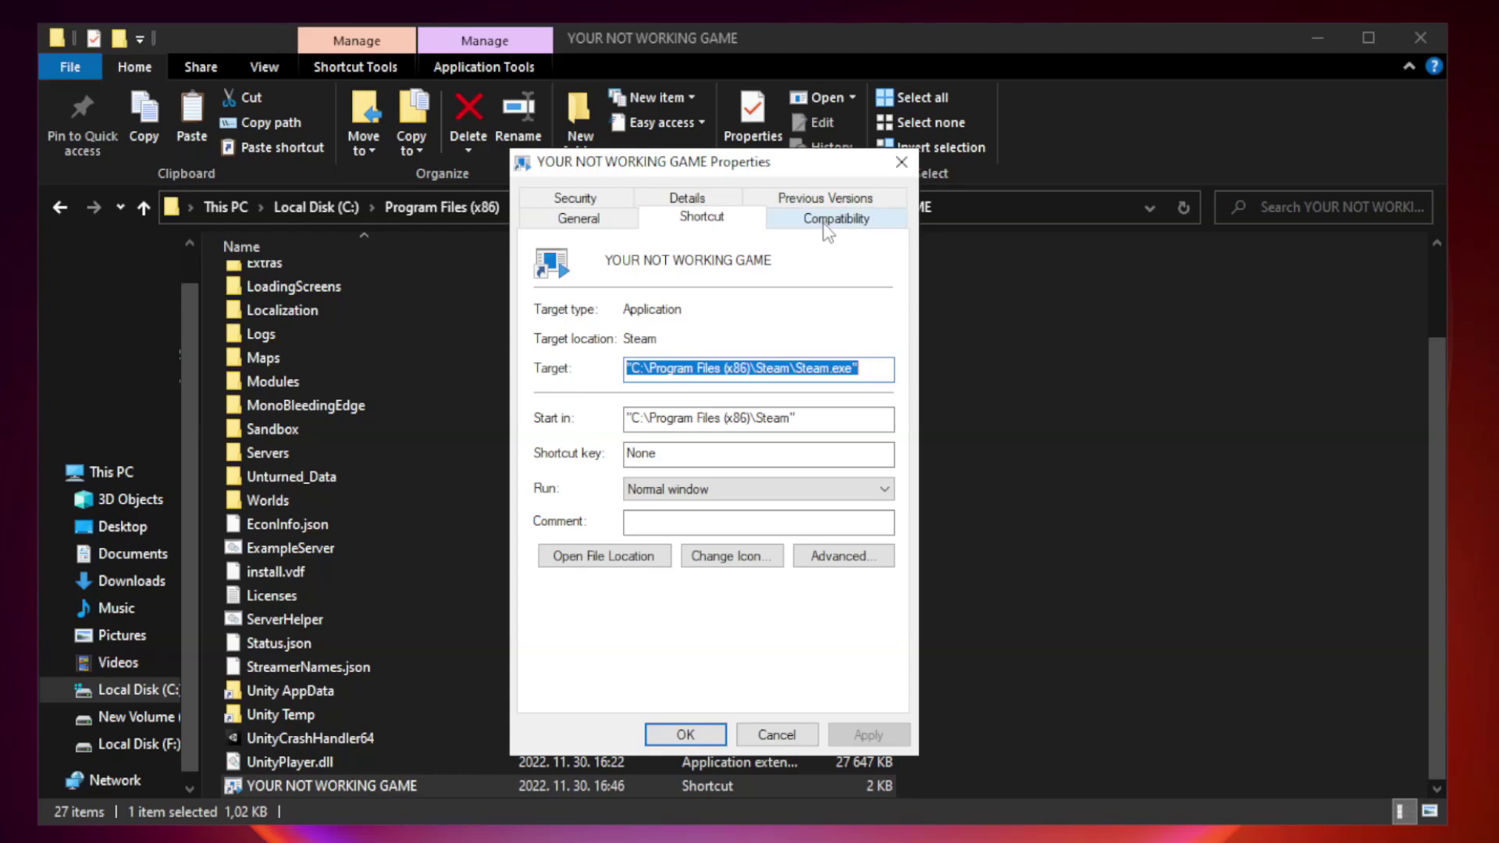
Step: Apply Windows 8 compatibility mode, disabled fullscreen optimizations and run as administrator
{"action": "left_click", "coordinate": [833, 223]}
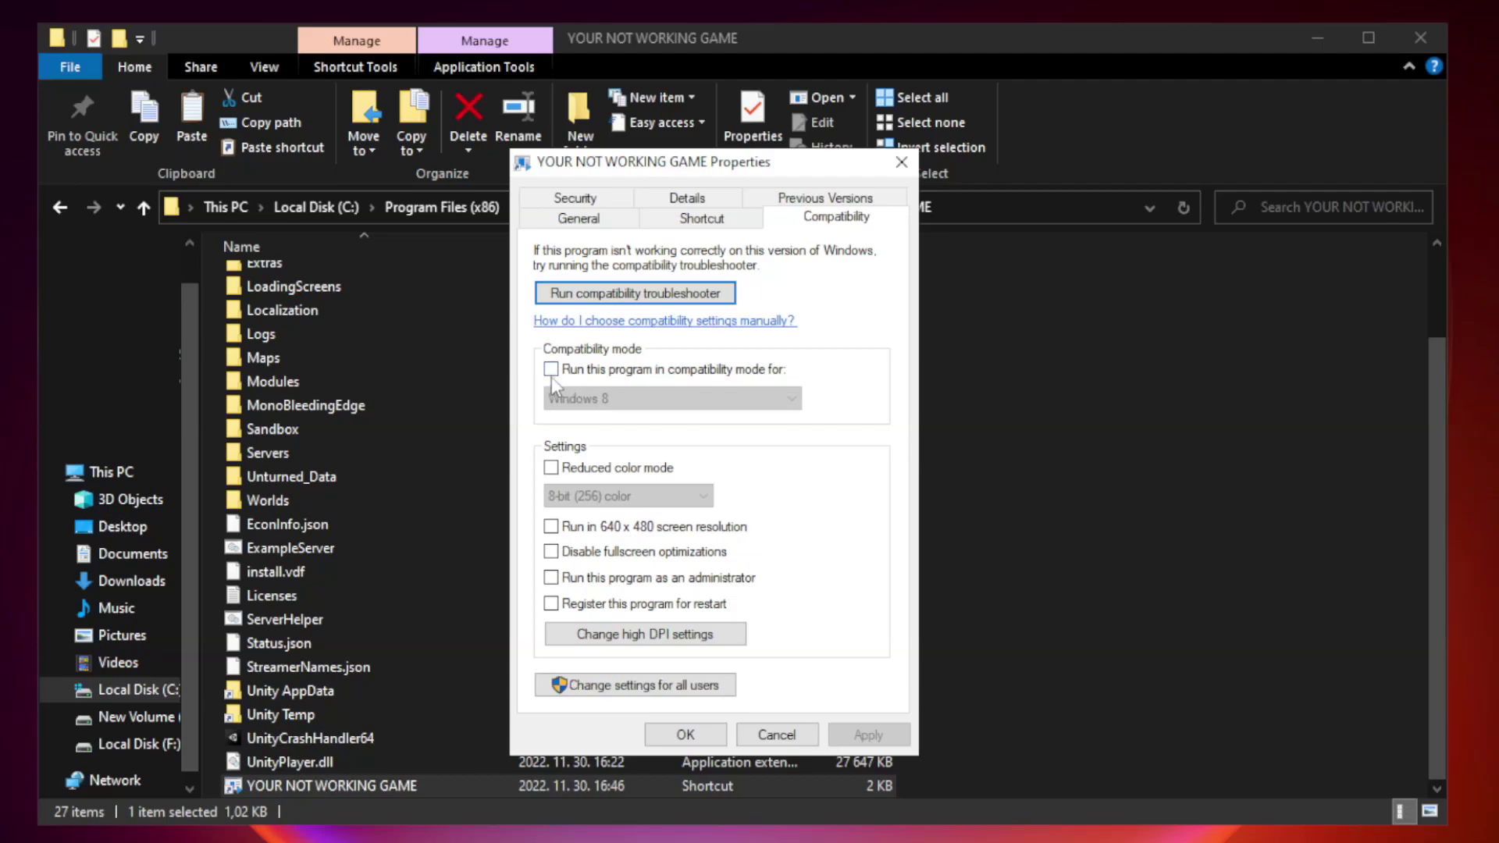
{"action": "left_click", "coordinate": [597, 373]}
{"action": "left_click", "coordinate": [673, 399]}
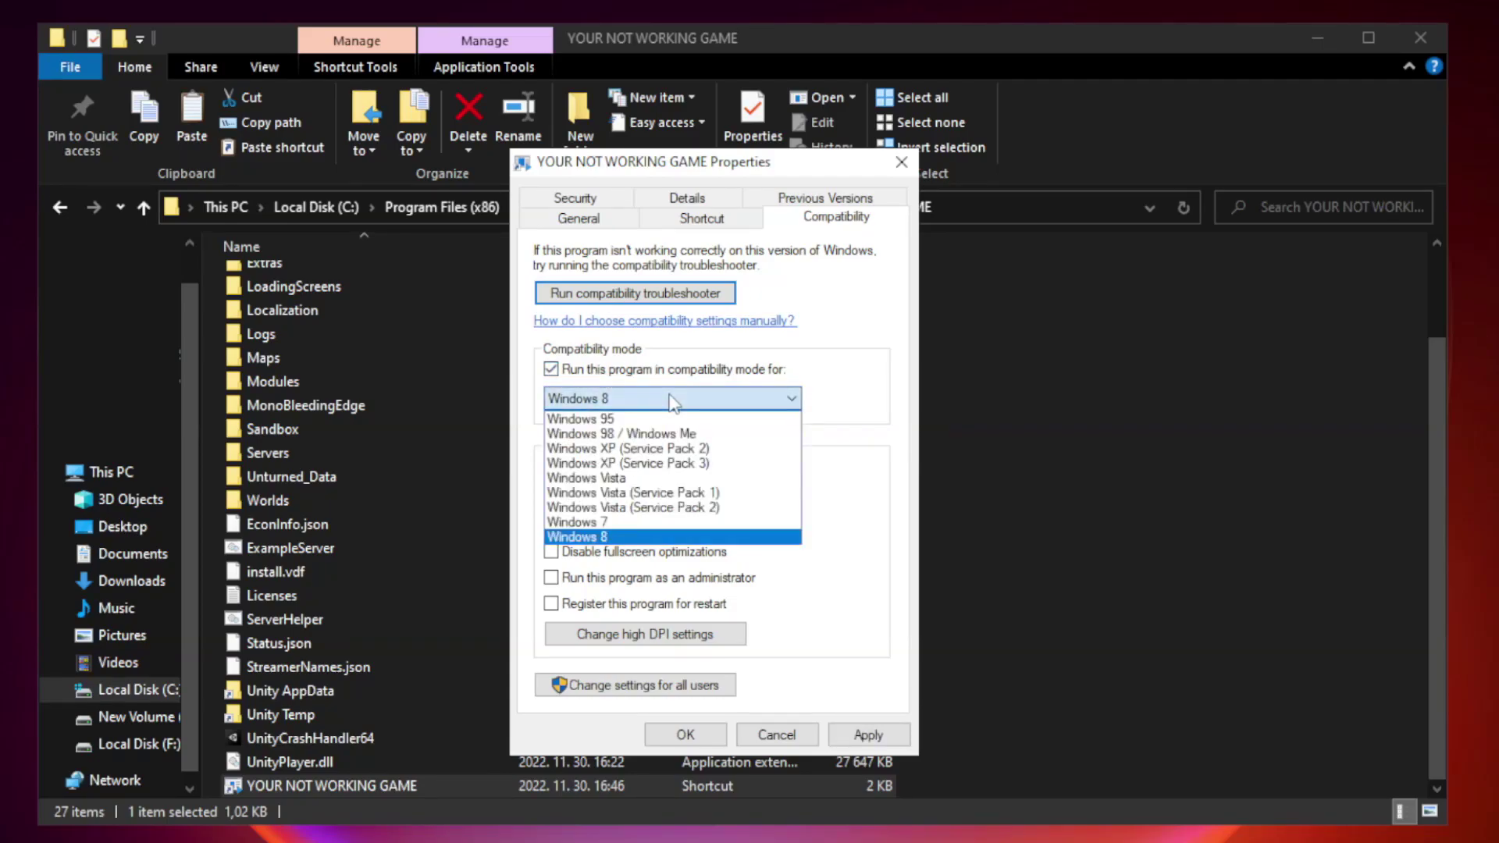
{"action": "left_click", "coordinate": [633, 538]}
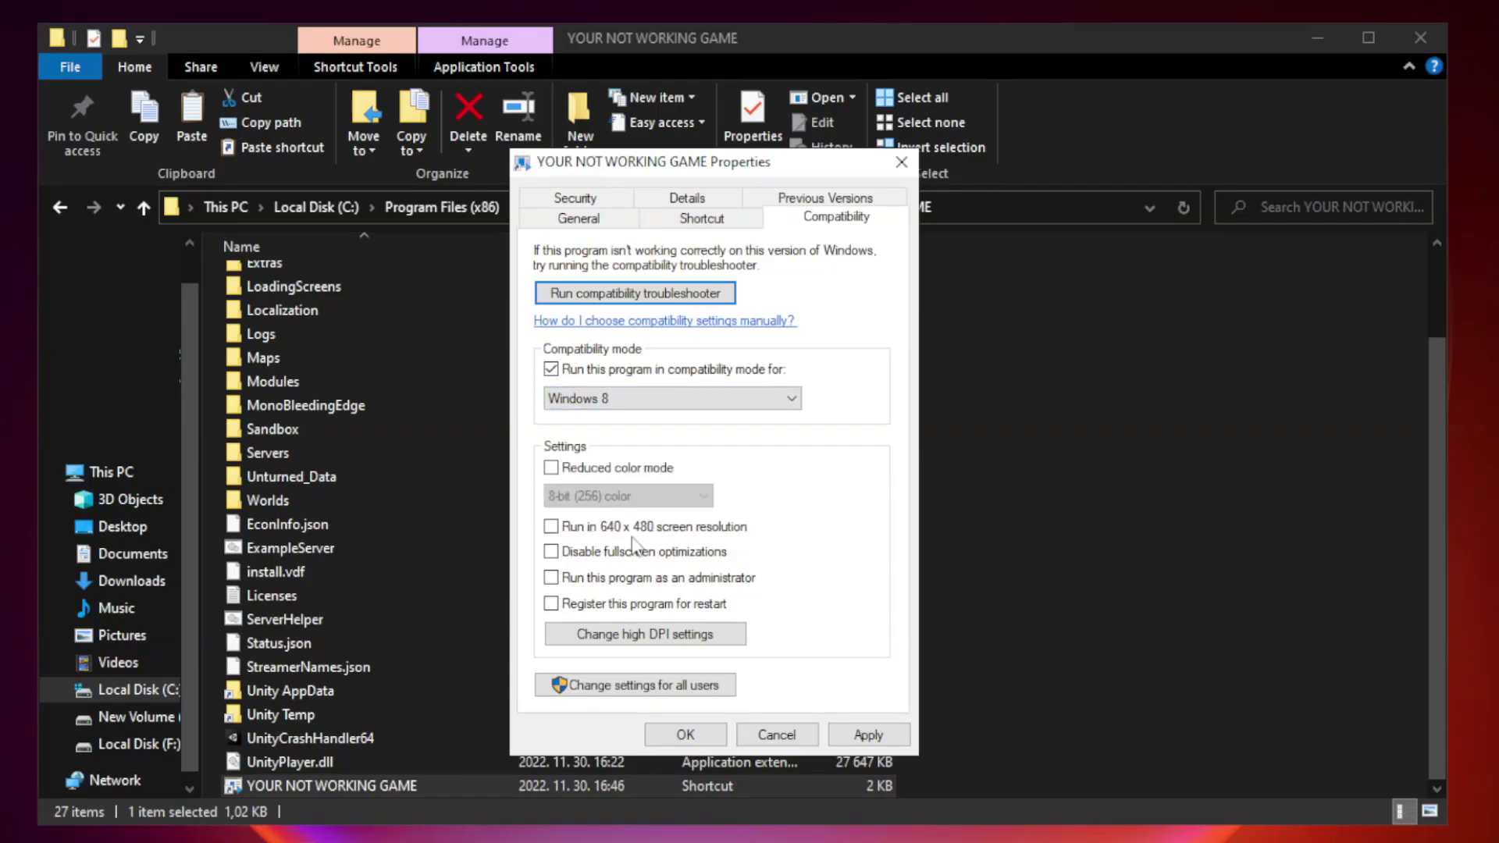
{"action": "left_click", "coordinate": [586, 553]}
{"action": "left_click", "coordinate": [590, 586]}
{"action": "left_click", "coordinate": [868, 730]}
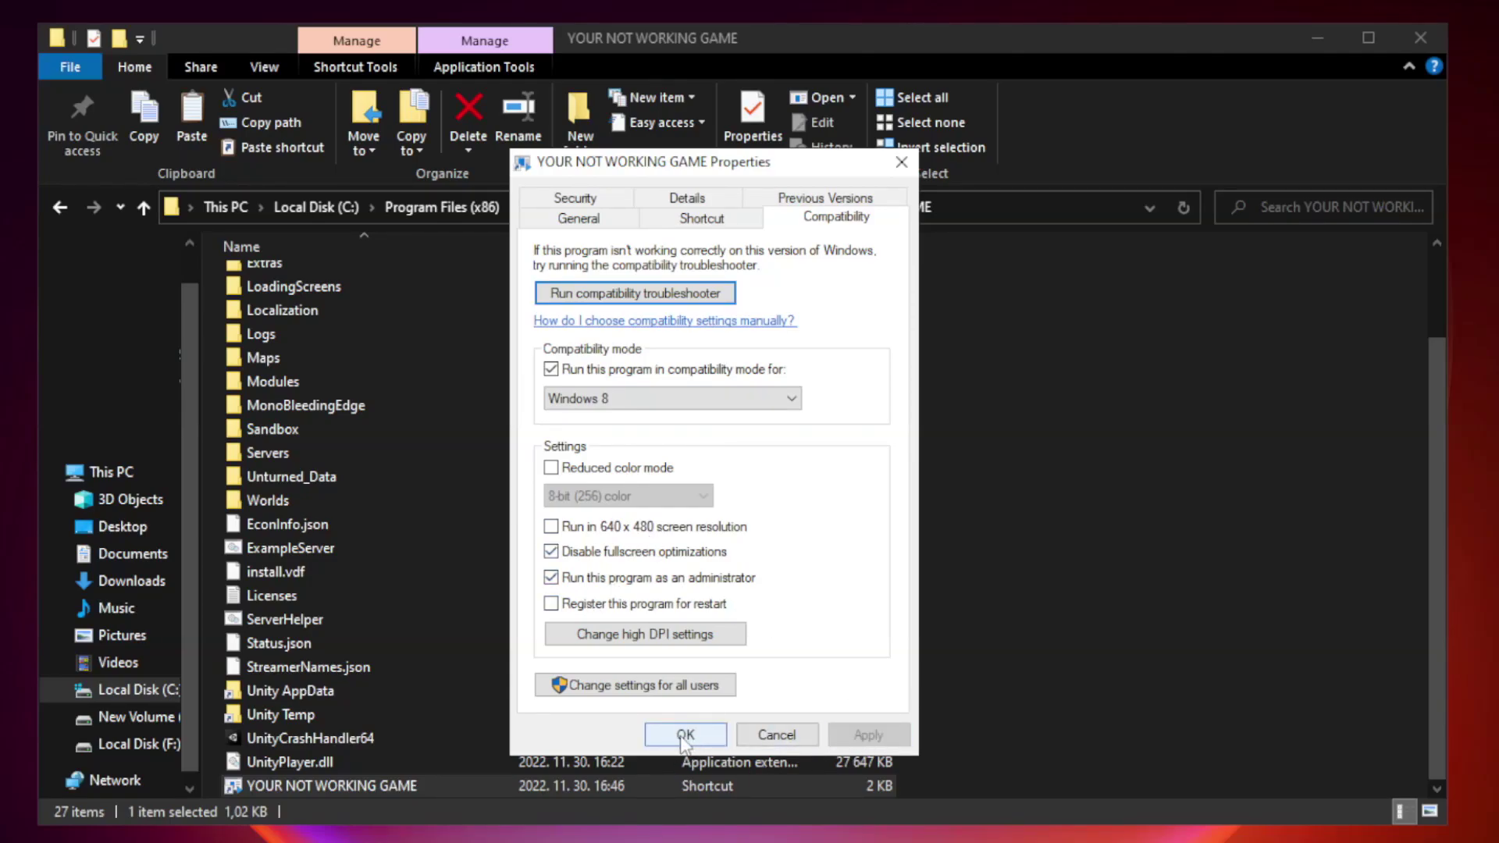
{"action": "left_click", "coordinate": [684, 735]}
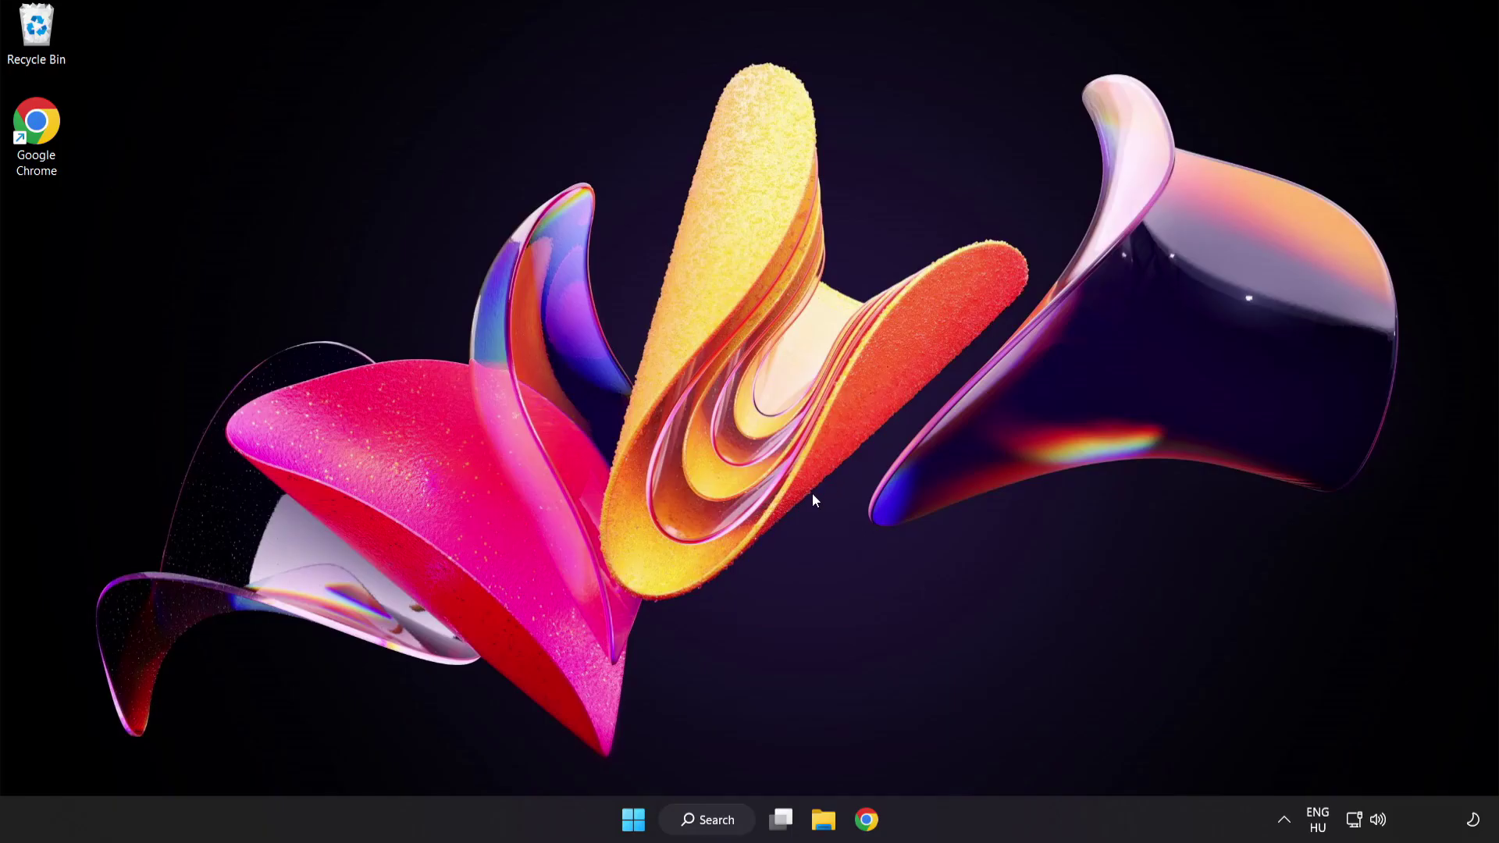
Step: Launch Task Manager from the Start button's Win+X menu
{"action": "right_click", "coordinate": [639, 823]}
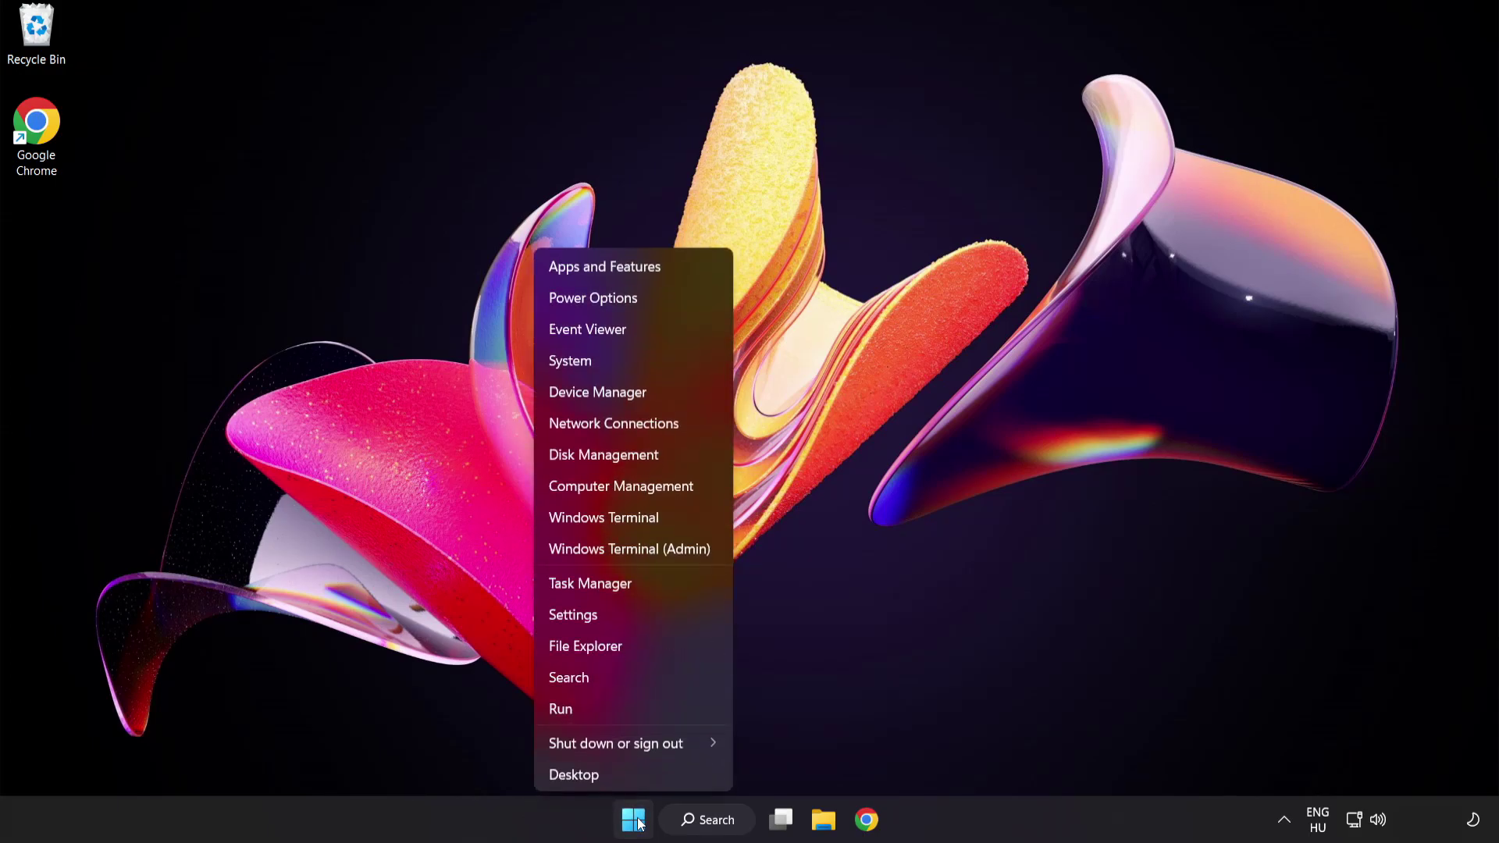
{"action": "left_click", "coordinate": [648, 588]}
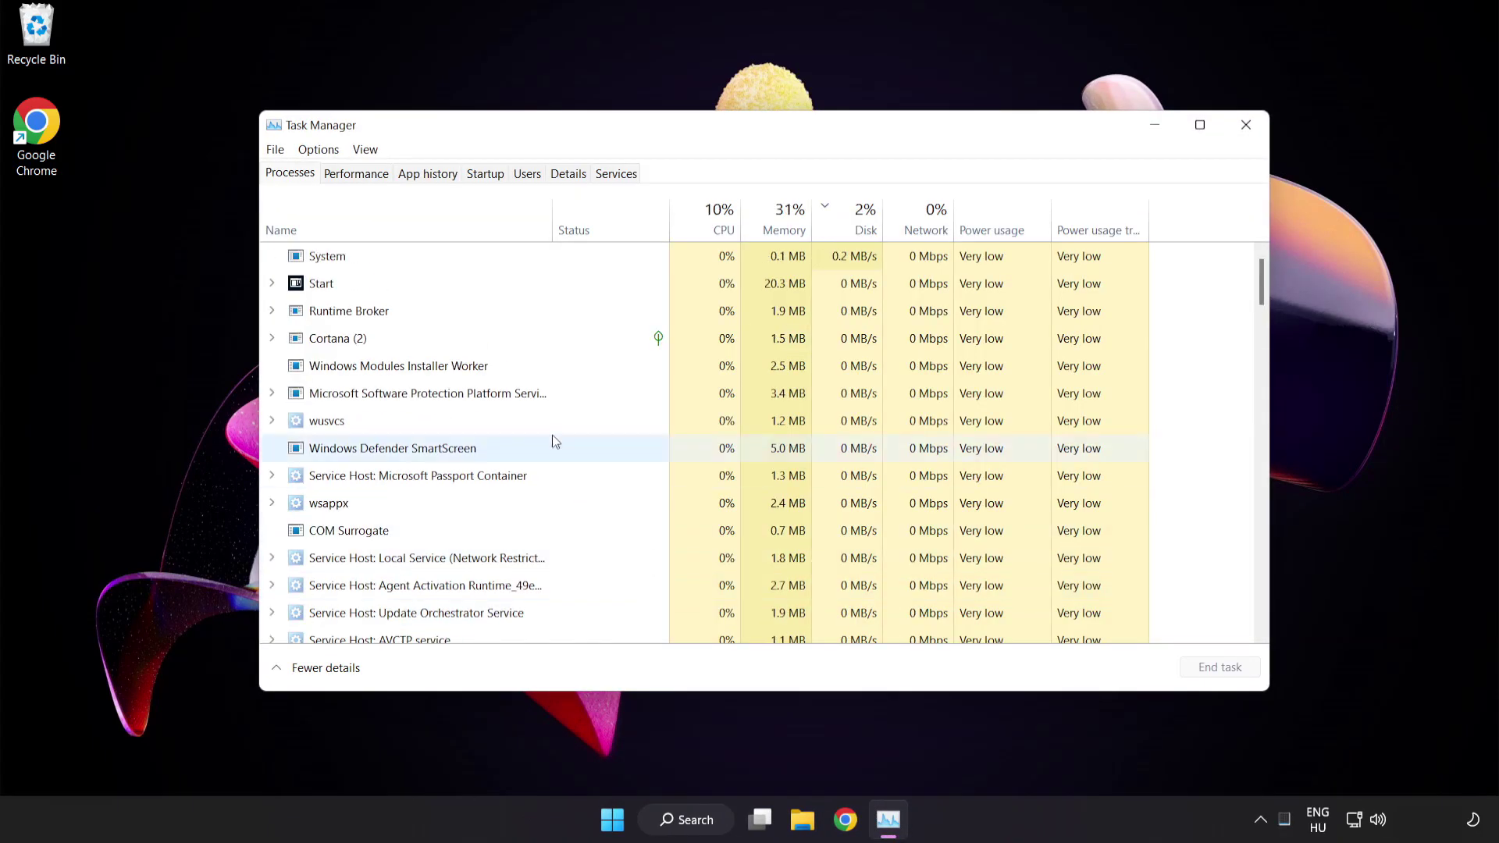
Step: Disable Cortana, Phone Link, Terminal and Windows Security notification icon at startup
{"action": "left_click", "coordinate": [494, 175]}
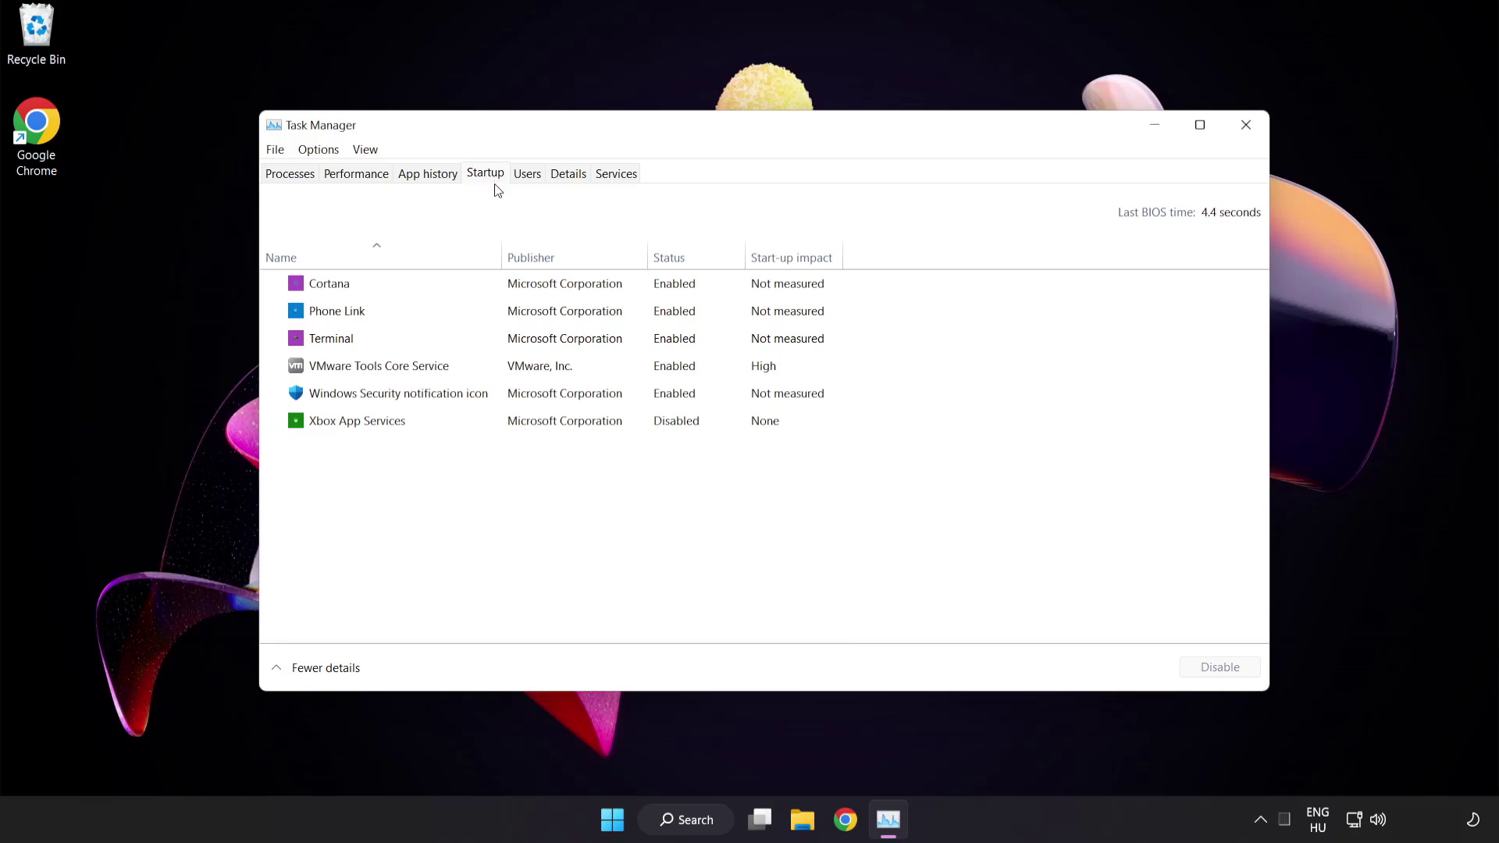
{"action": "left_click", "coordinate": [496, 292]}
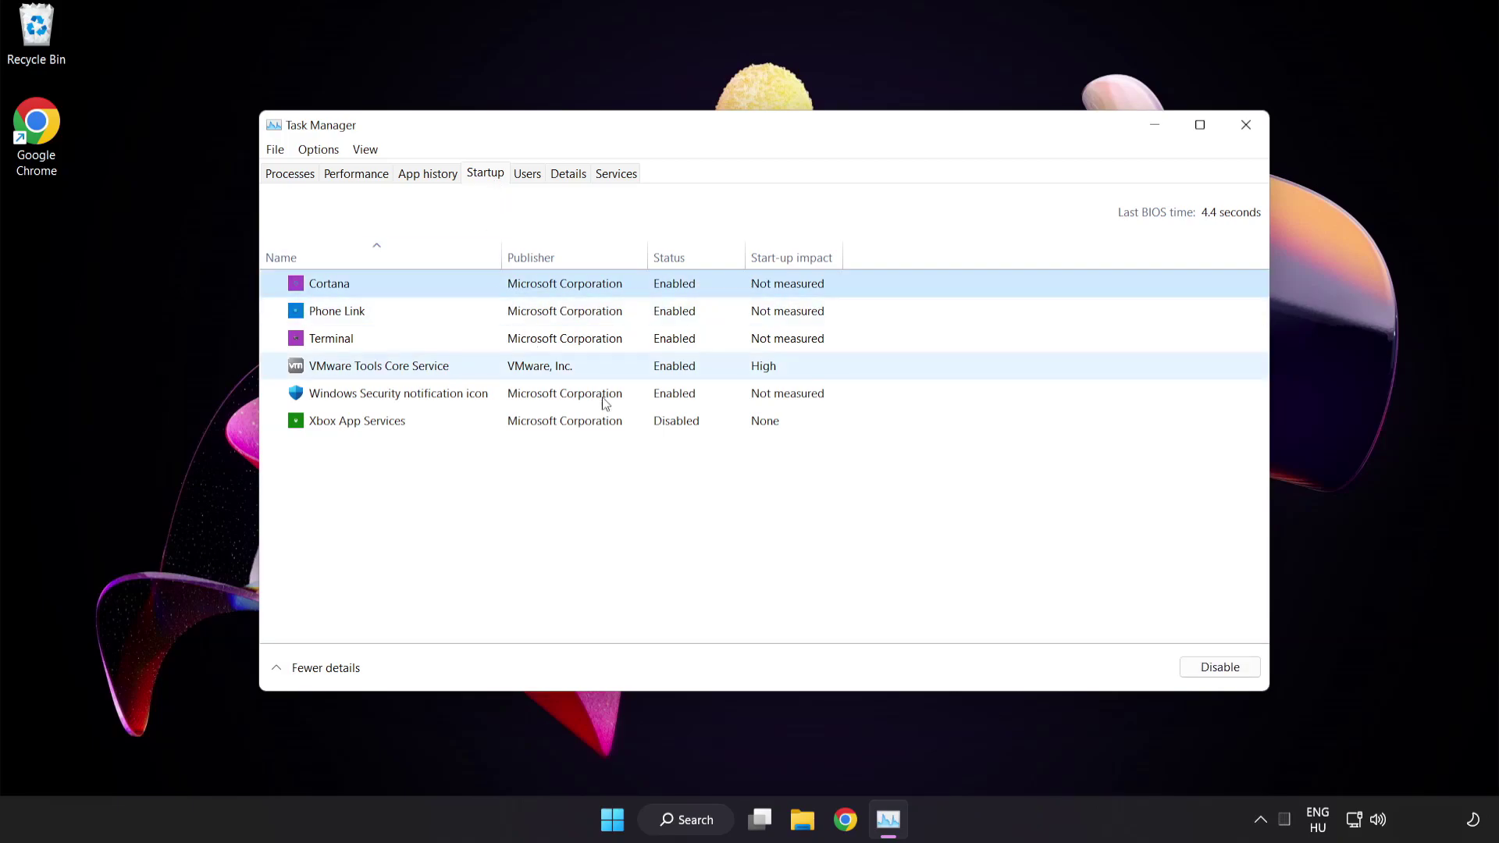
{"action": "left_click", "coordinate": [1227, 676]}
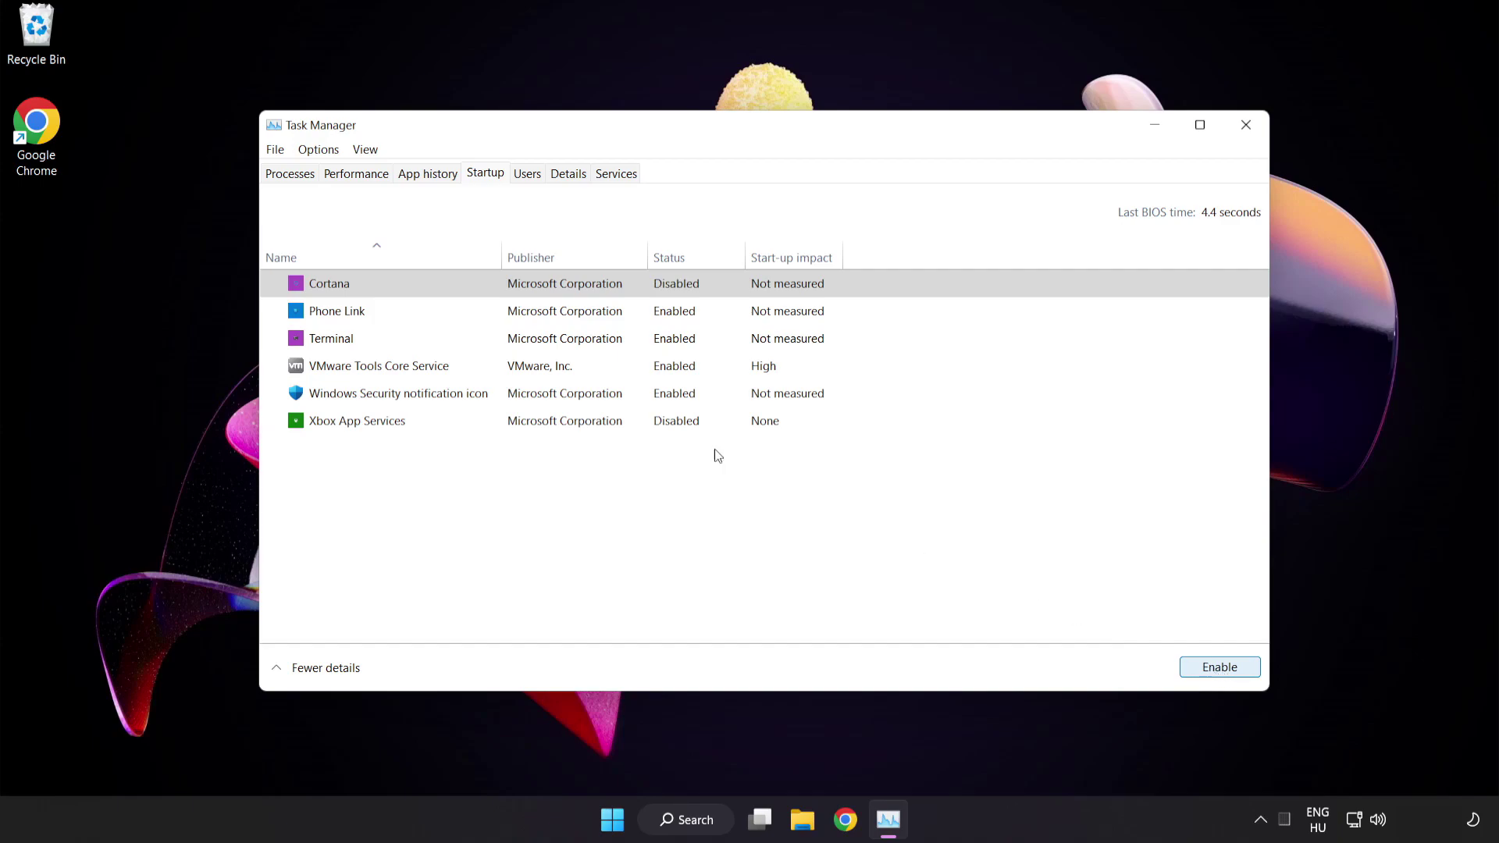
{"action": "left_click", "coordinate": [463, 310]}
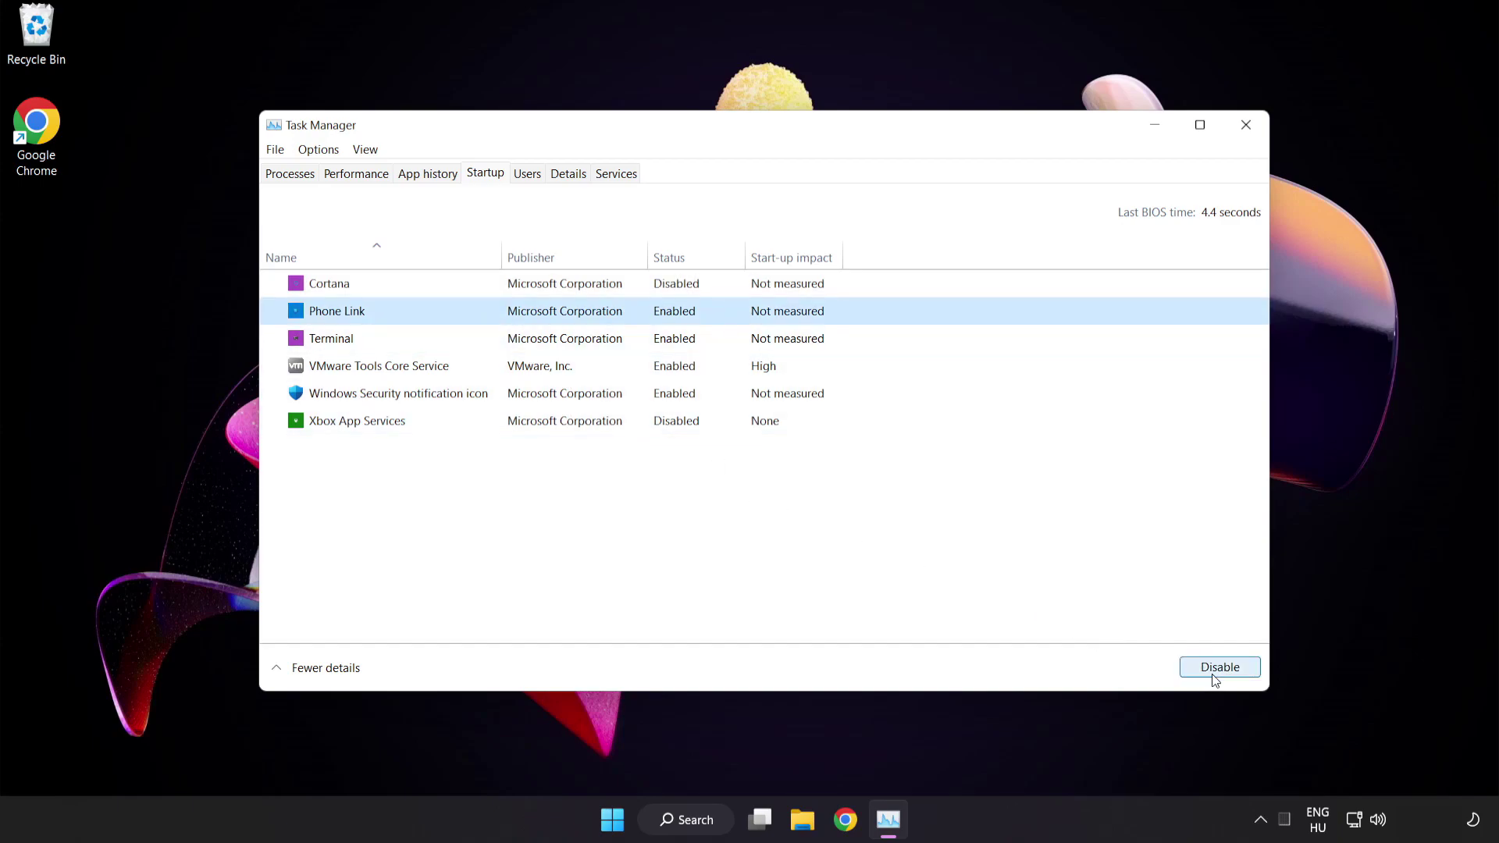
{"action": "left_click", "coordinate": [1214, 671]}
{"action": "left_click", "coordinate": [475, 340]}
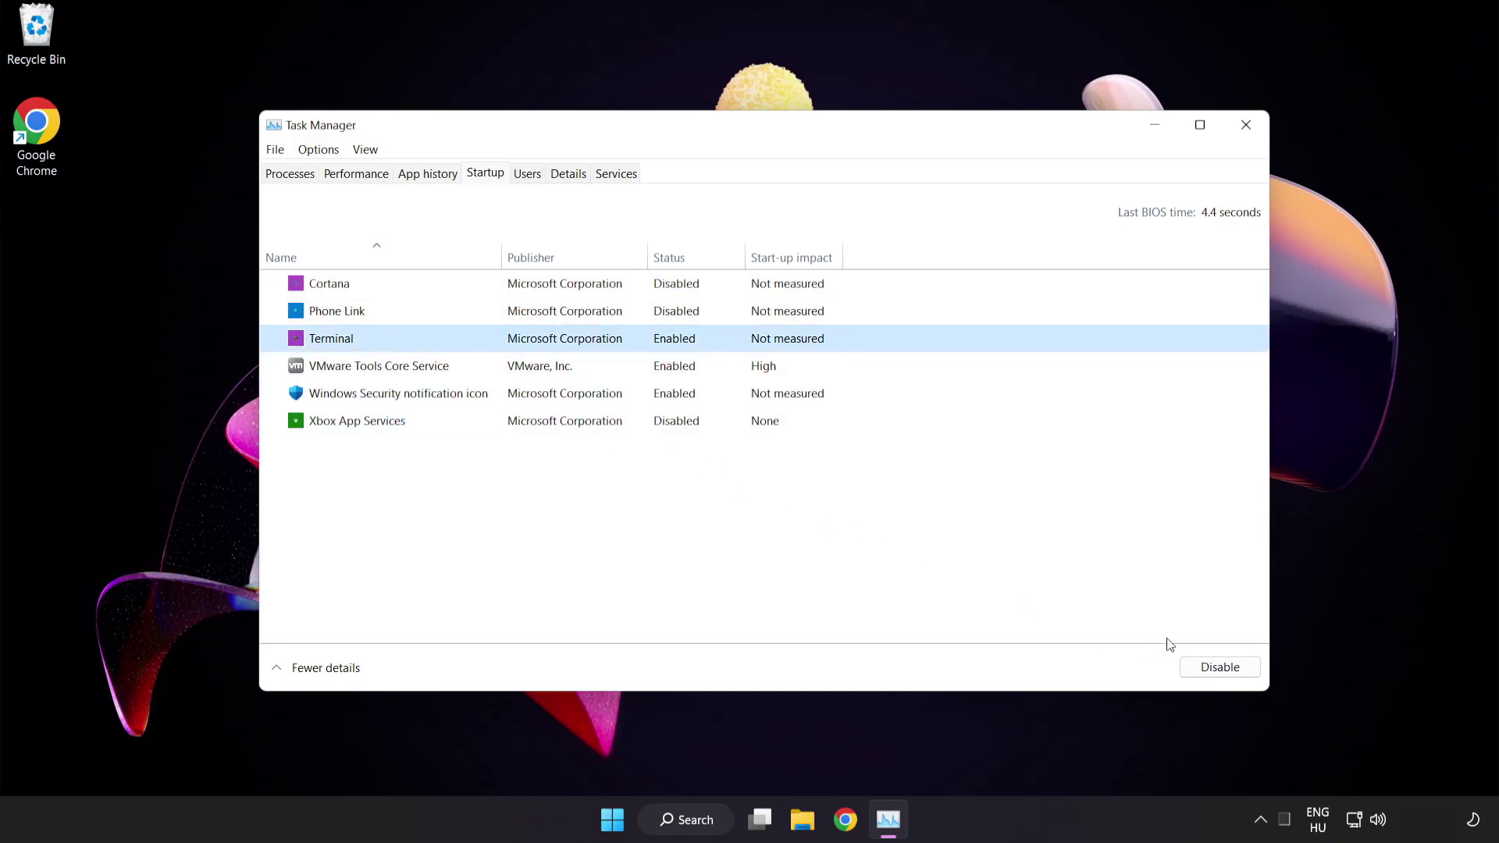
{"action": "left_click", "coordinate": [1218, 667]}
{"action": "left_click", "coordinate": [504, 394]}
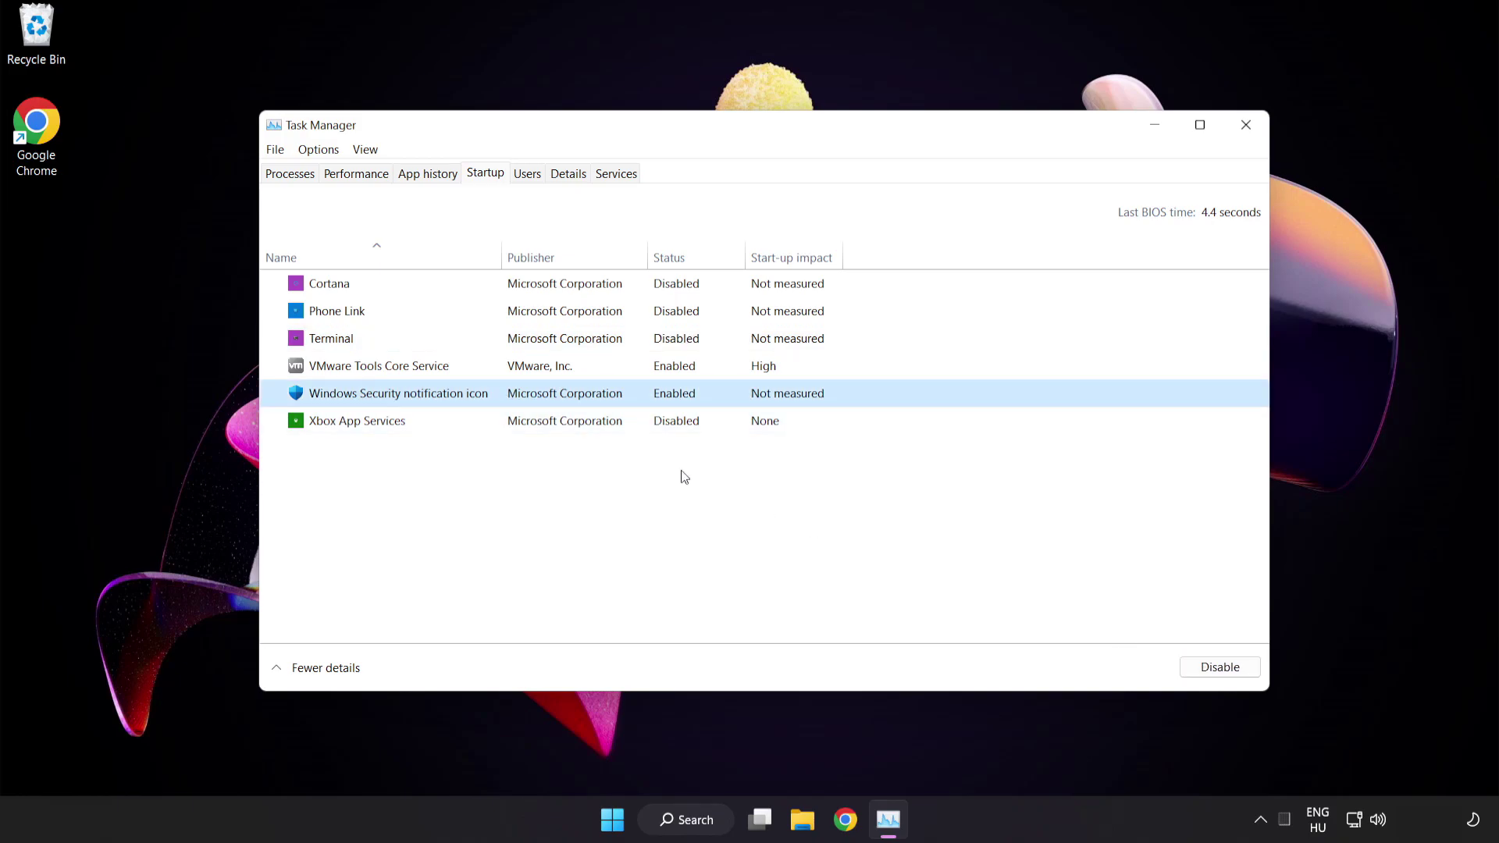
{"action": "left_click", "coordinate": [1210, 670]}
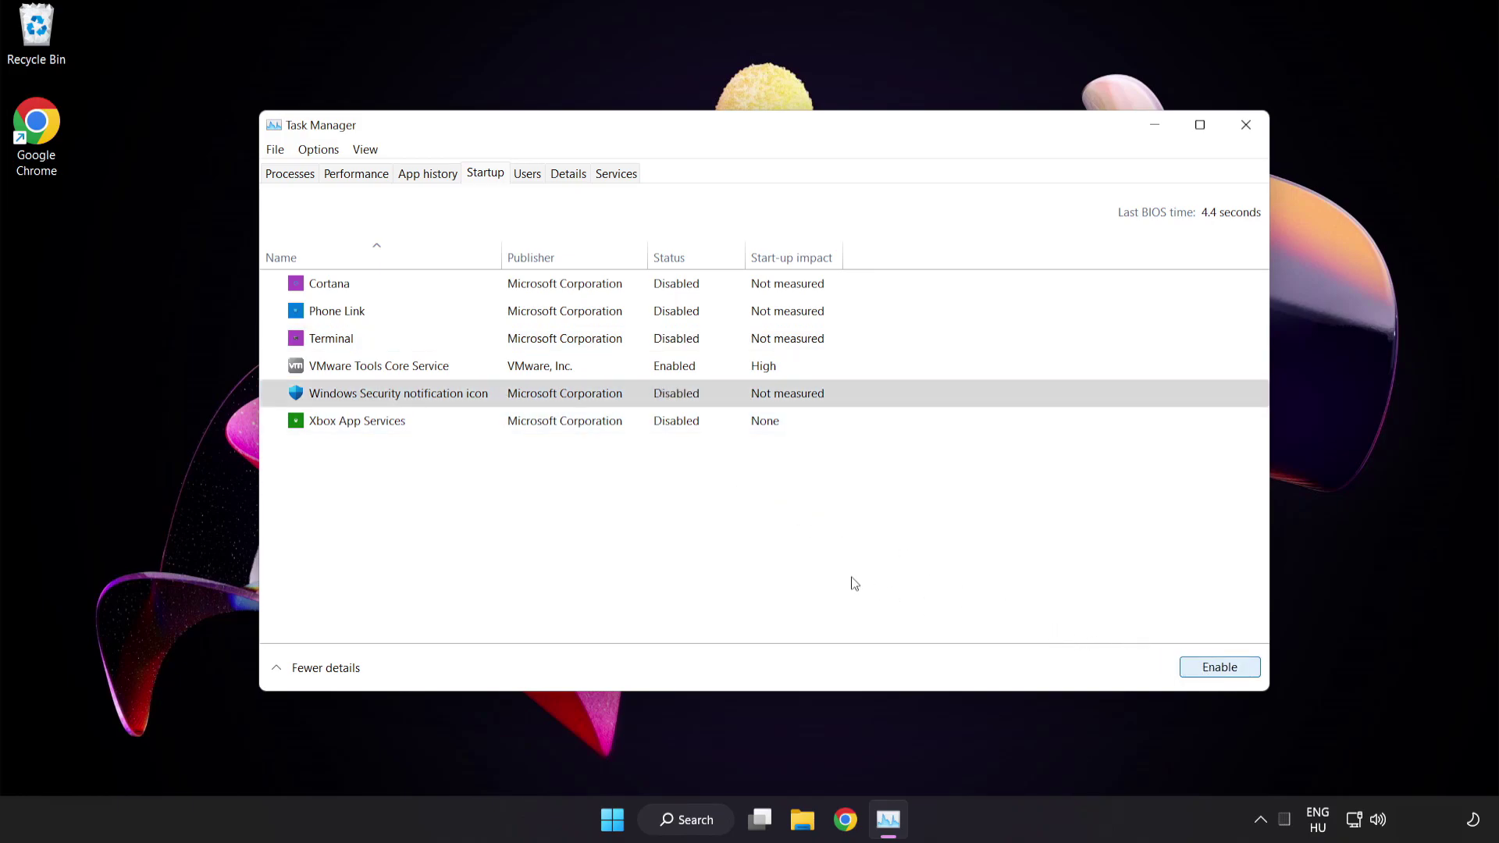
Step: Close Task Manager and open Command Prompt as administrator
{"action": "left_click", "coordinate": [1246, 126]}
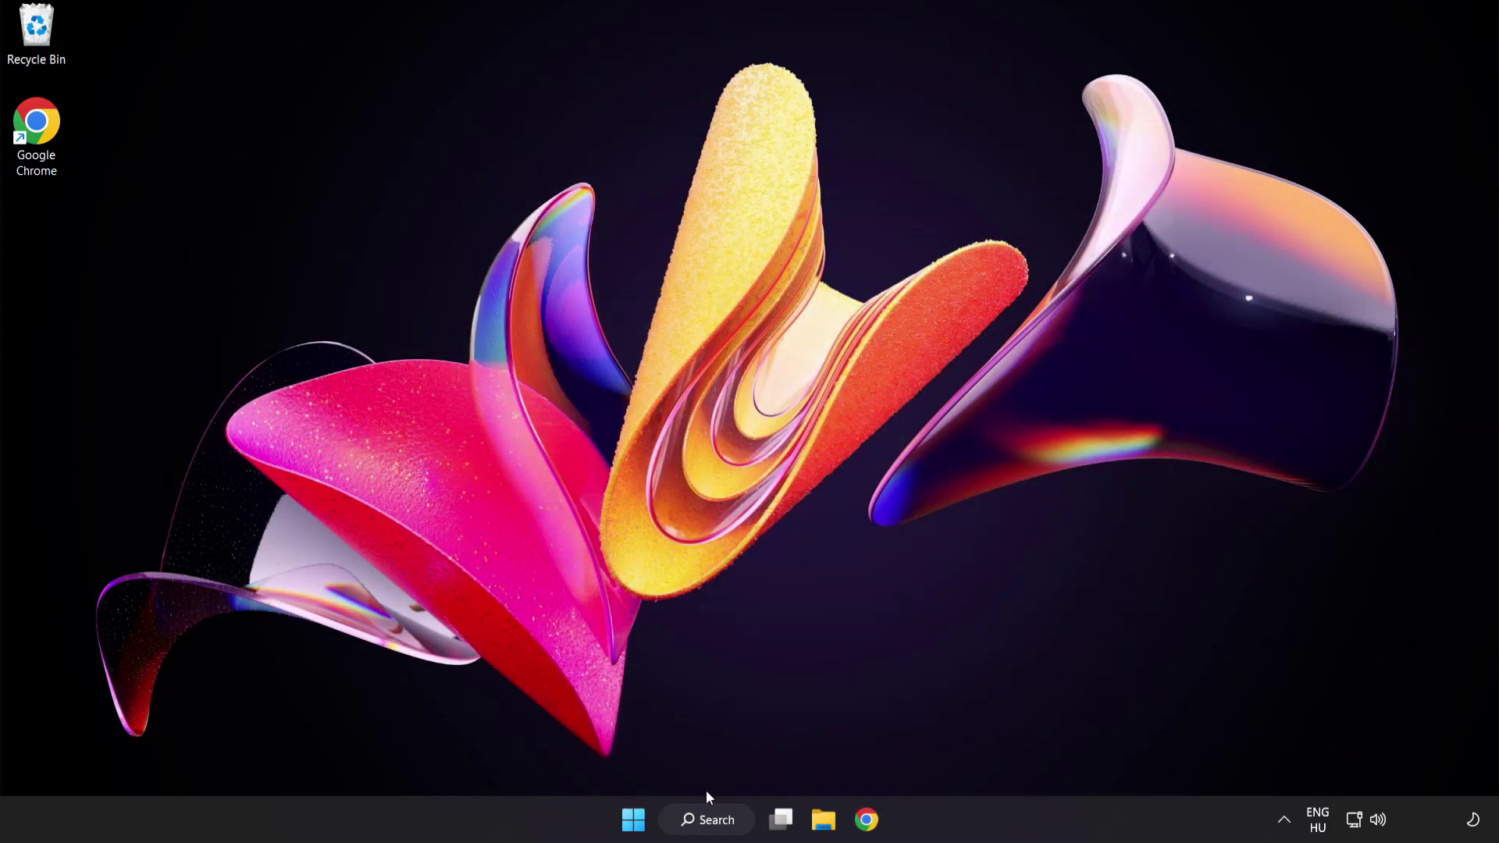
{"action": "left_click", "coordinate": [708, 824]}
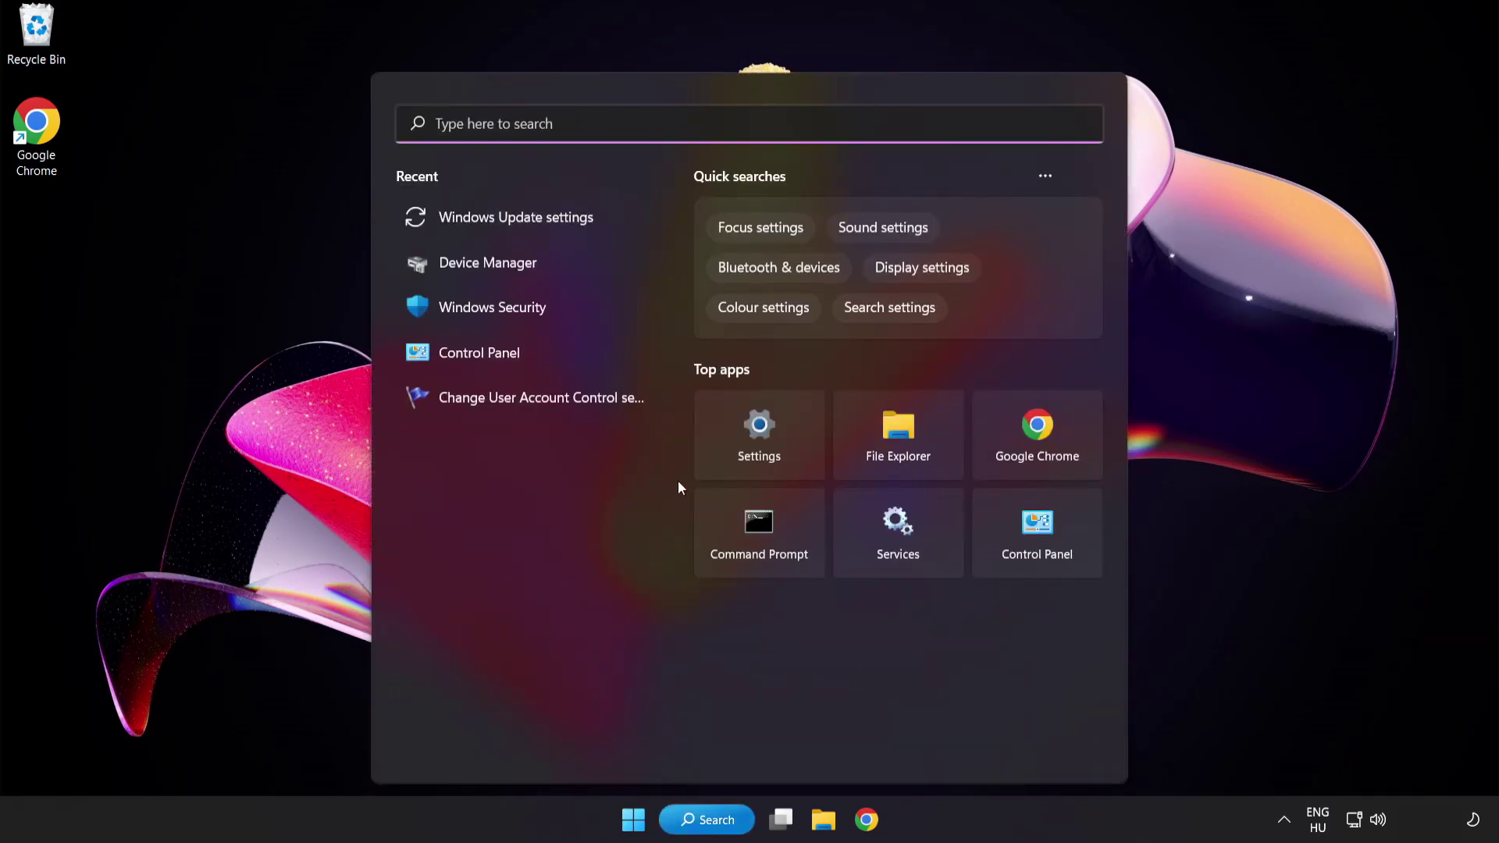
{"action": "type", "text": "cm"}
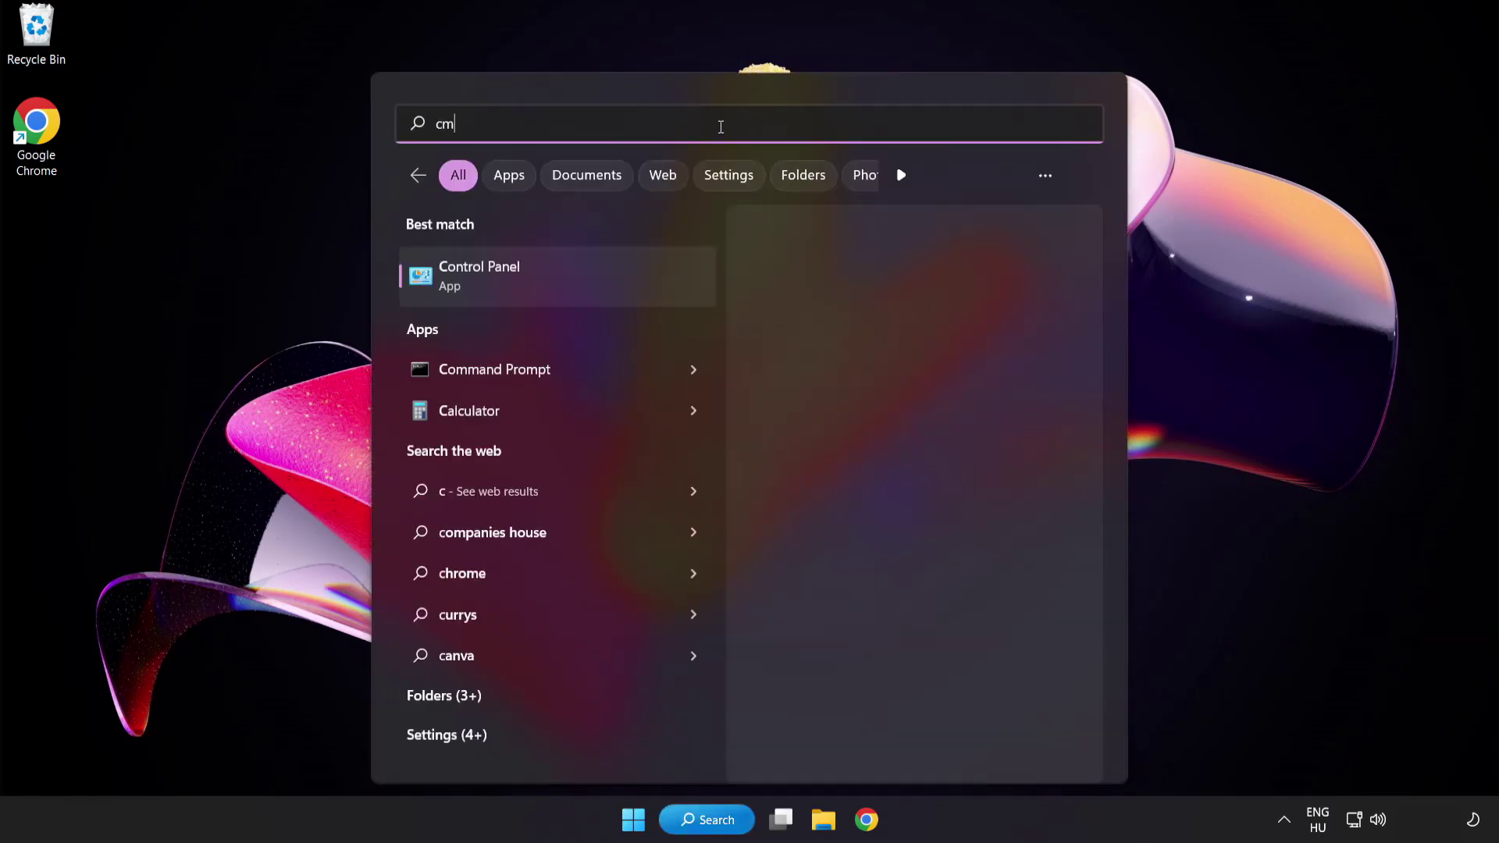
{"action": "type", "text": "d"}
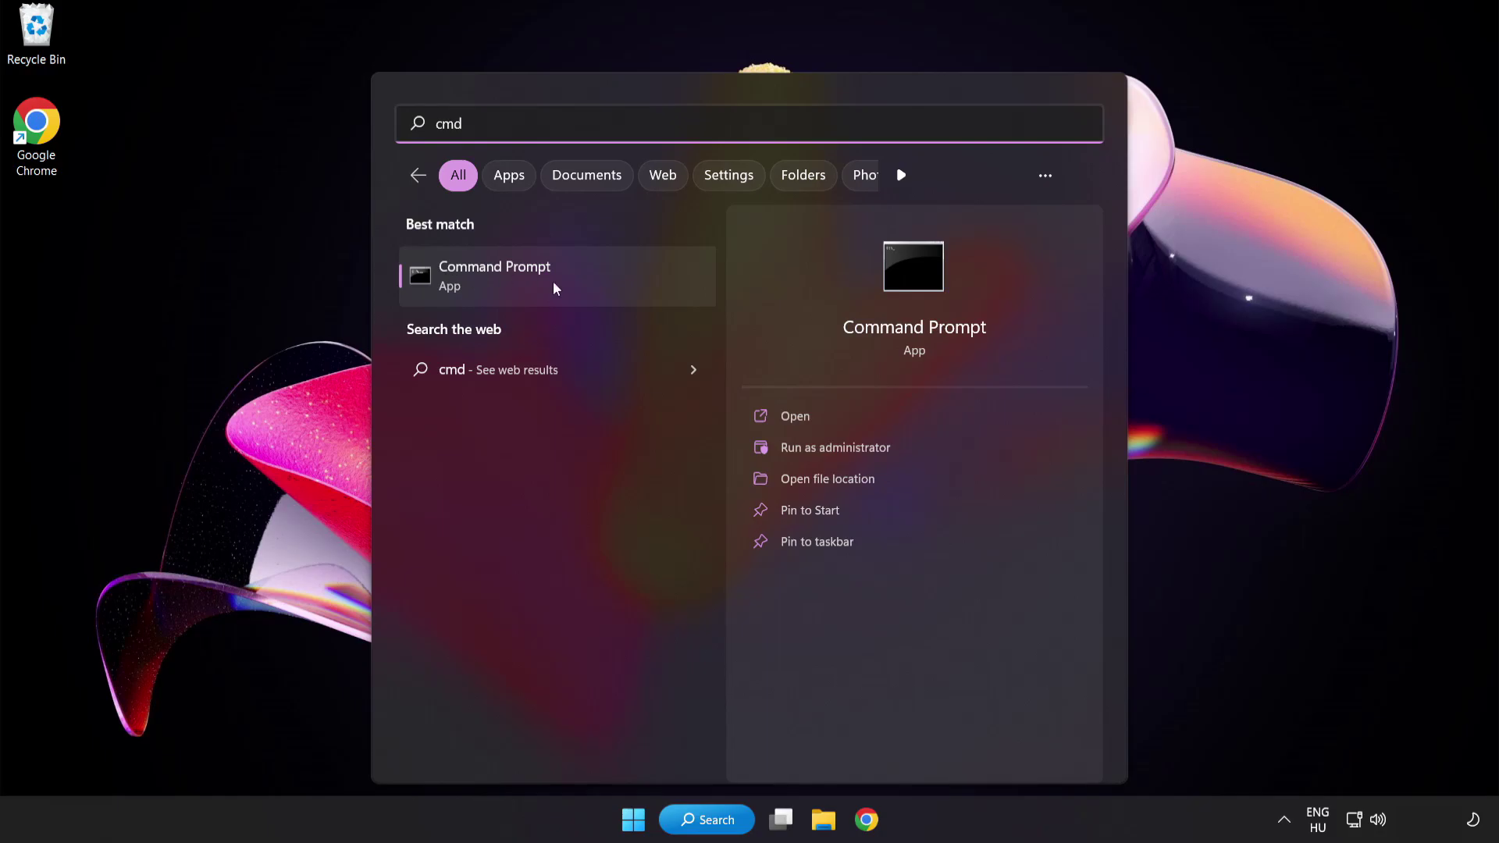
{"action": "right_click", "coordinate": [561, 288]}
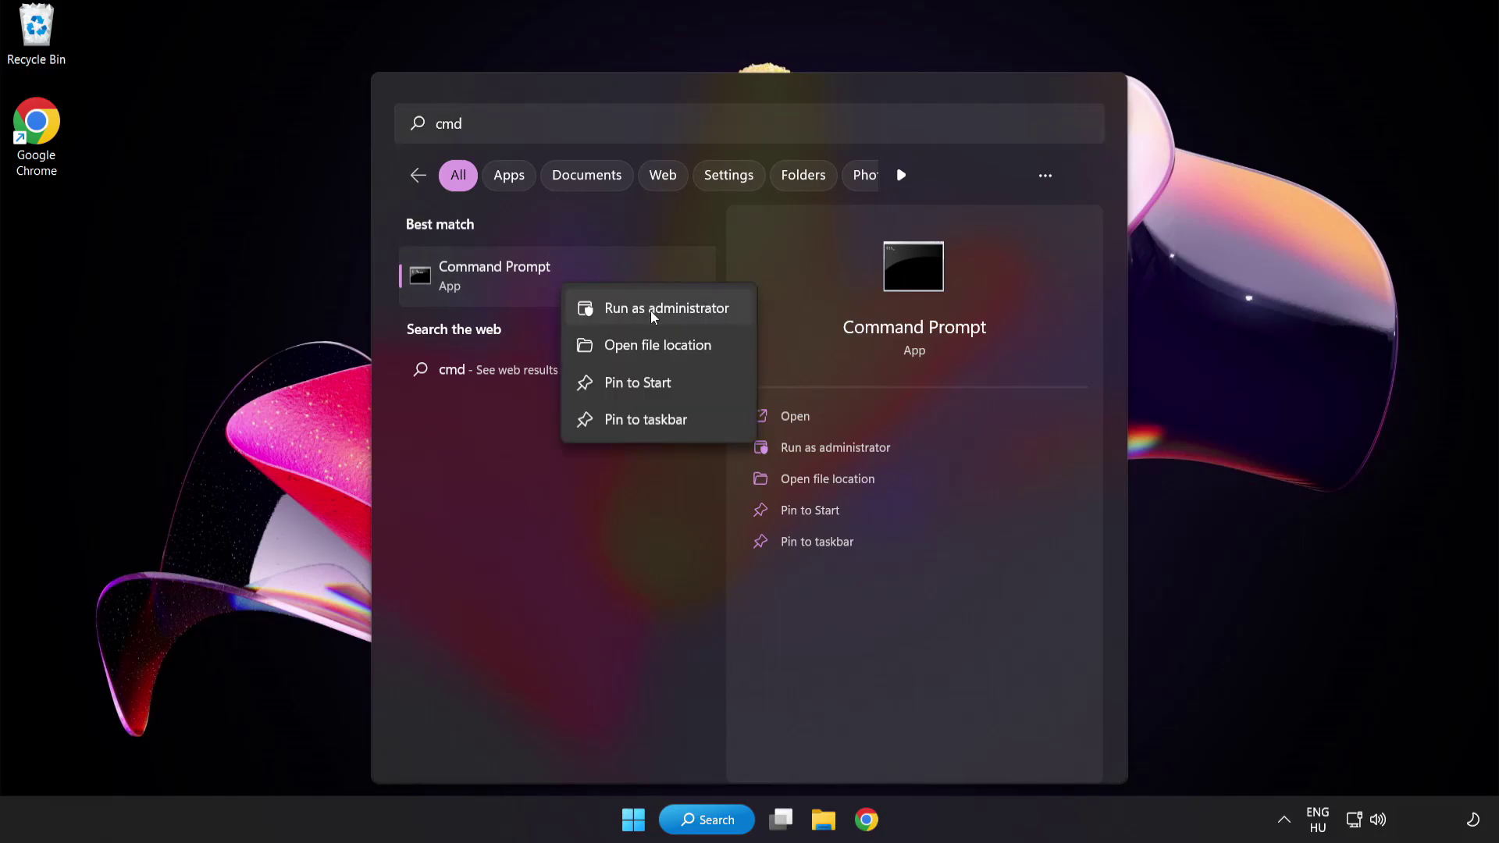
{"action": "left_click", "coordinate": [633, 313]}
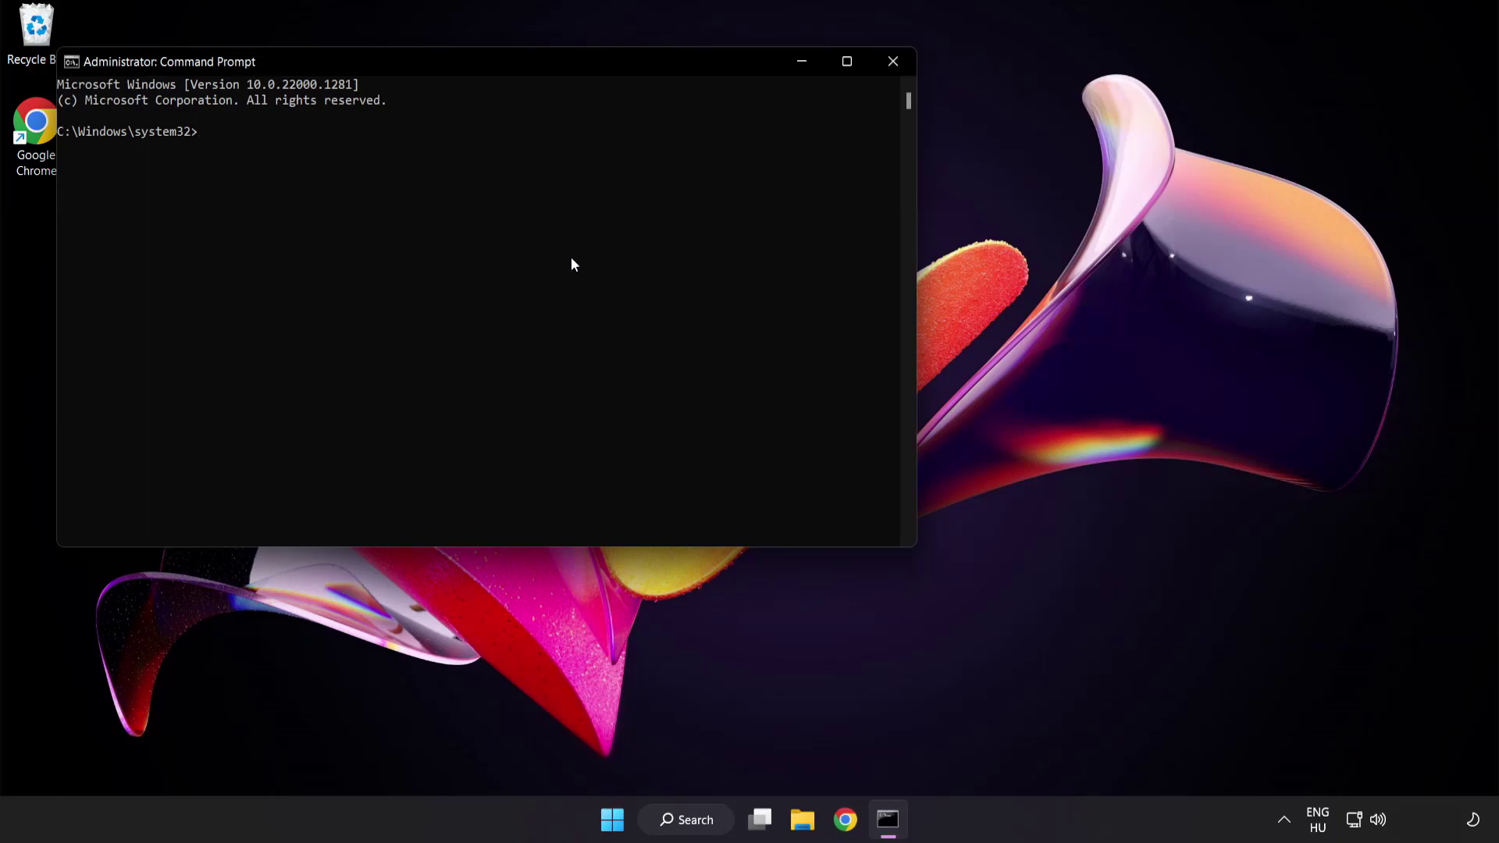
Step: Run sfc /scannow in the administrator Command Prompt
{"action": "left_click_drag", "start_coordinate": [426, 59], "coordinate": [650, 143]}
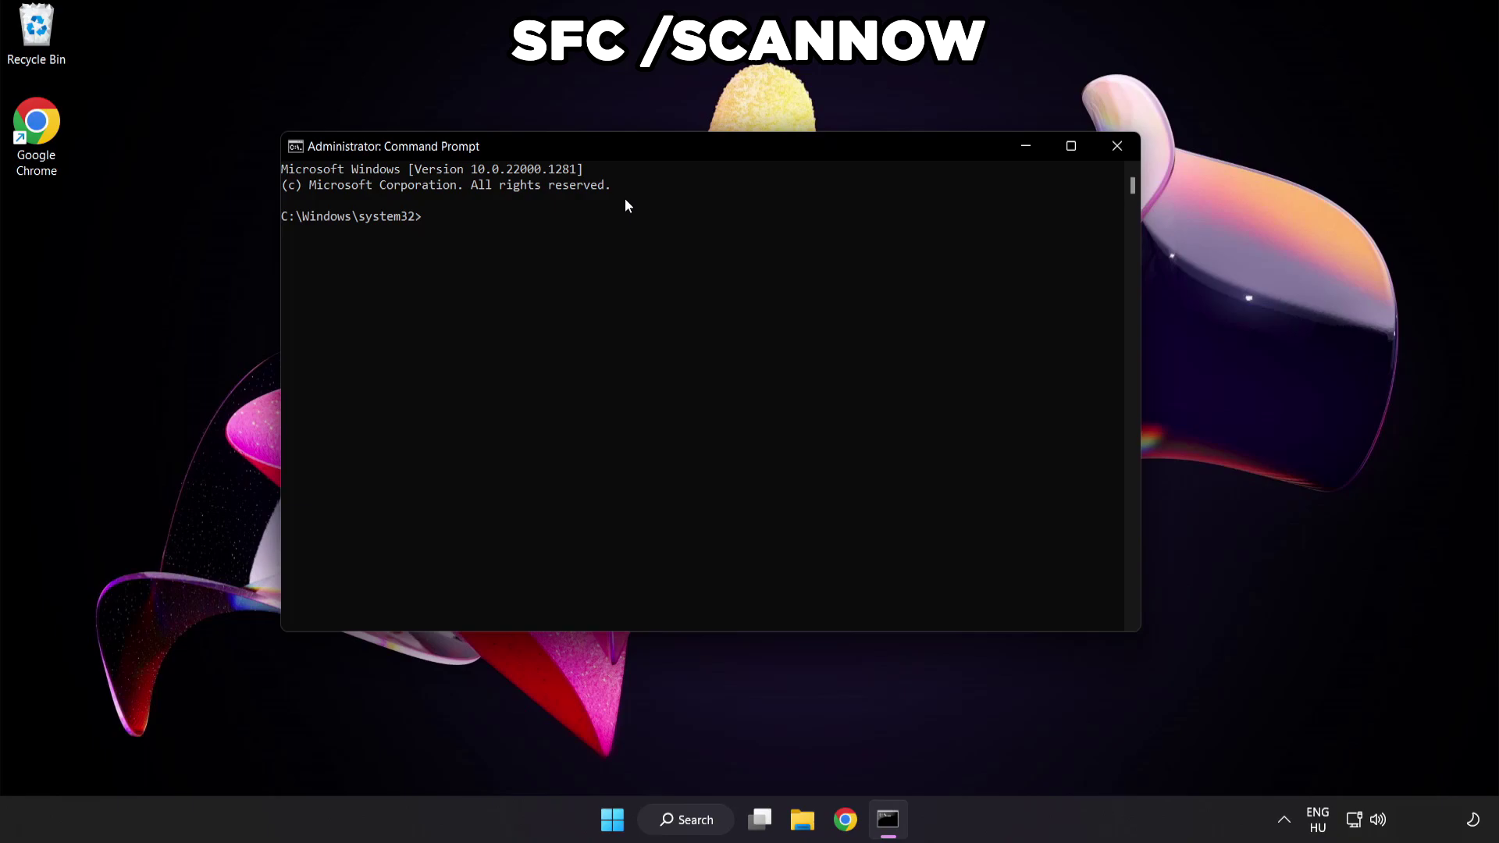
{"action": "type", "text": "sfc /"}
{"action": "type", "text": "scannow"}
{"action": "key", "text": "Return"}
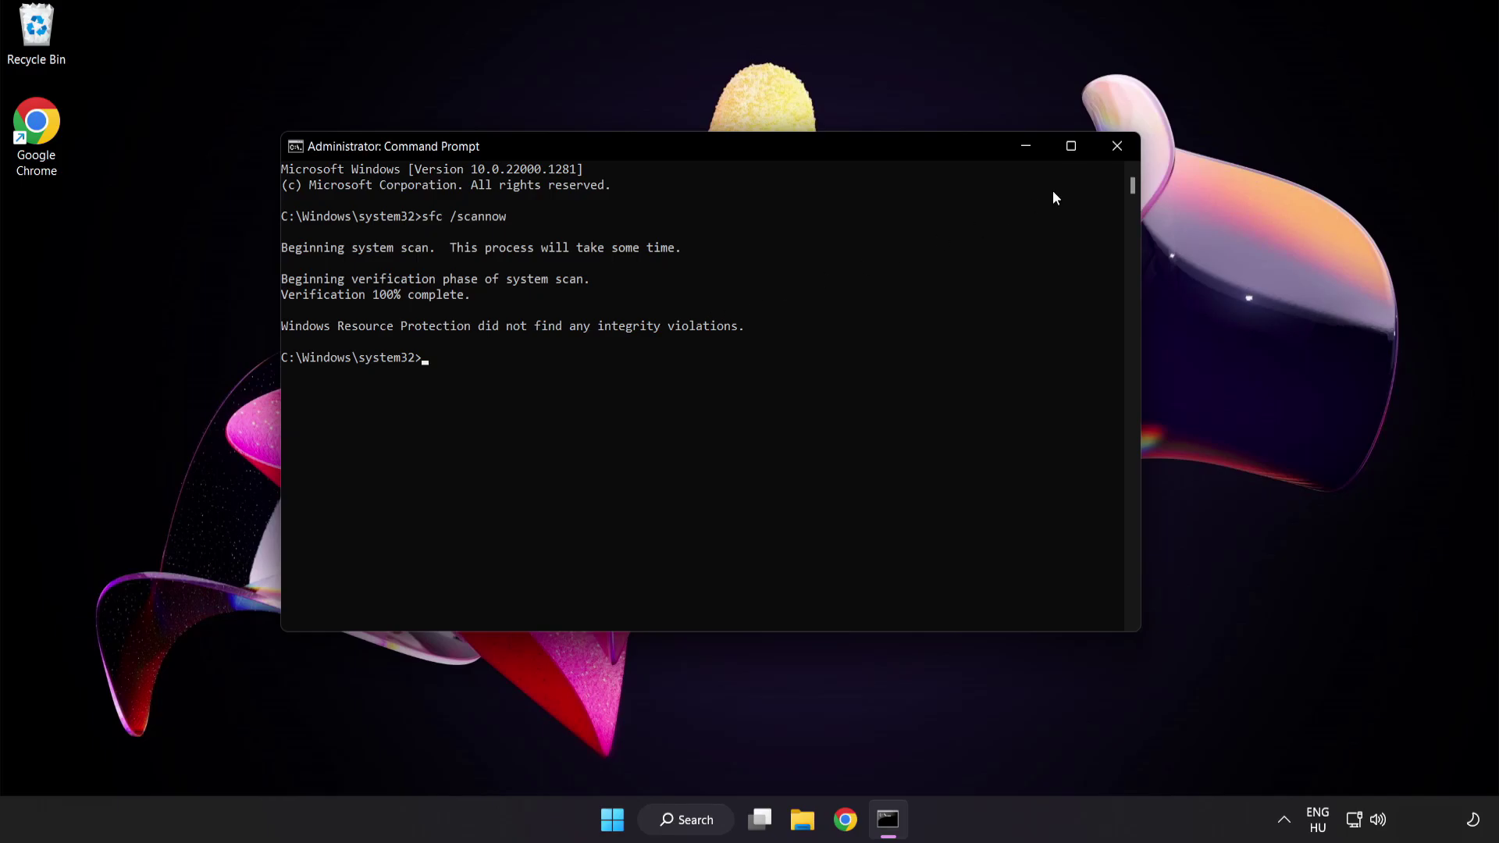
Step: Close Command Prompt and bring up the Start menu's power options, without restarting yet
{"action": "left_click", "coordinate": [1116, 153]}
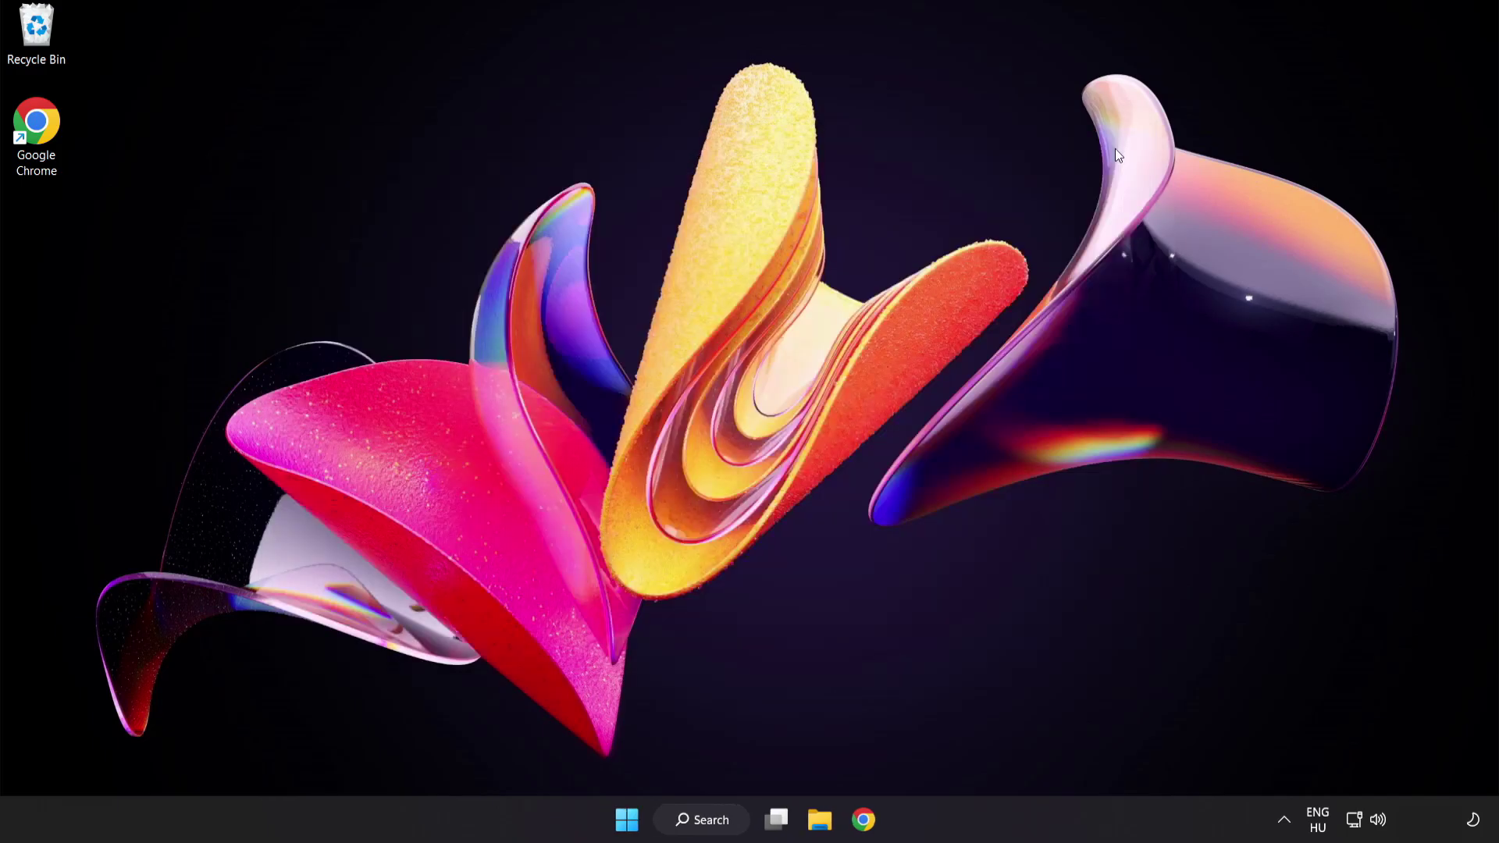
{"action": "left_click", "coordinate": [633, 820]}
{"action": "left_click", "coordinate": [993, 752]}
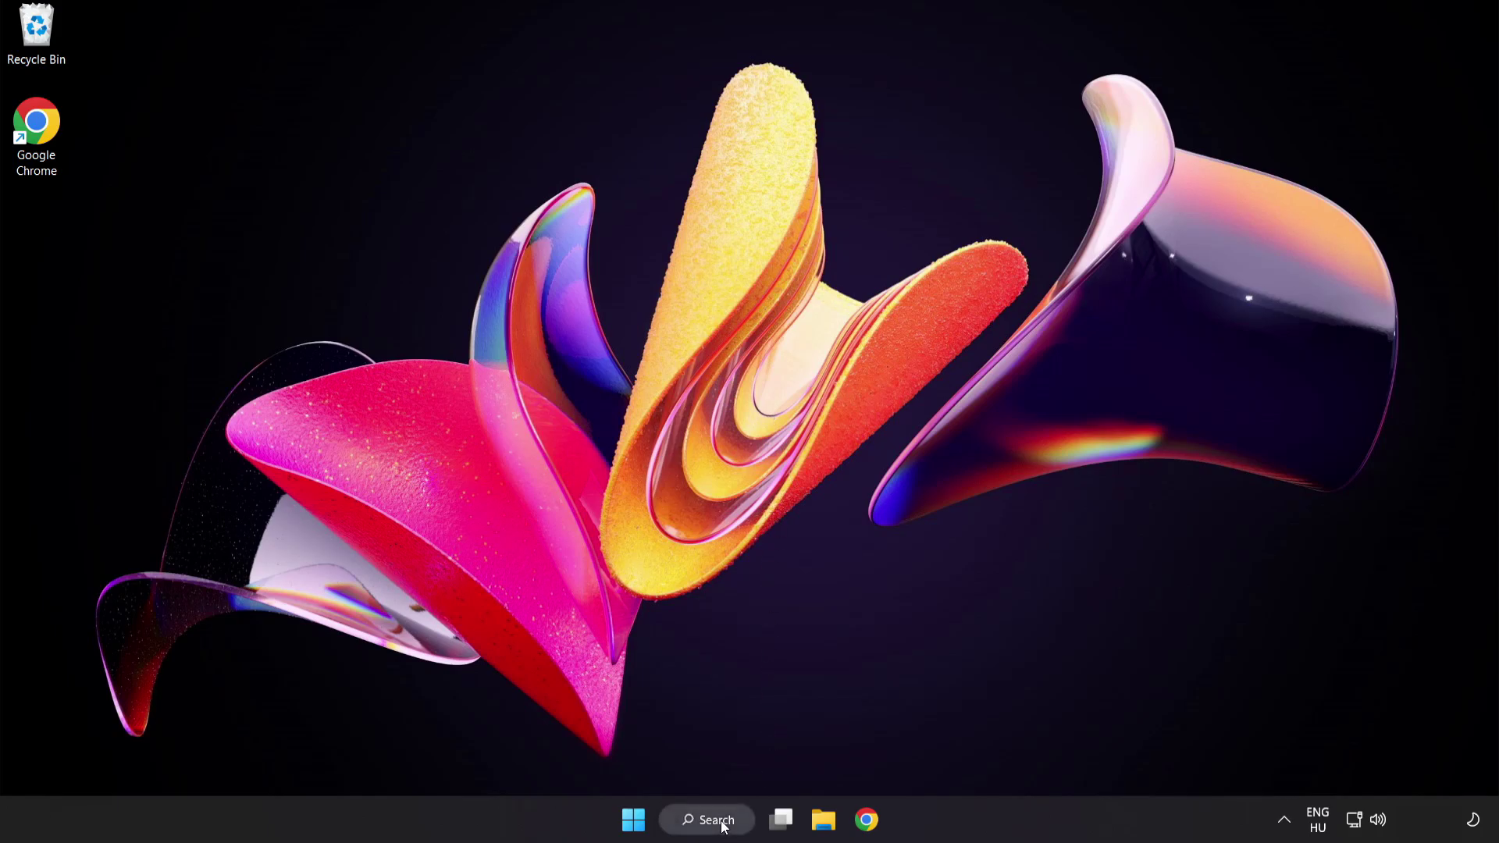
Step: Search for 'security' and launch the Windows Security app
{"action": "left_click", "coordinate": [722, 827]}
{"action": "type", "text": "se"}
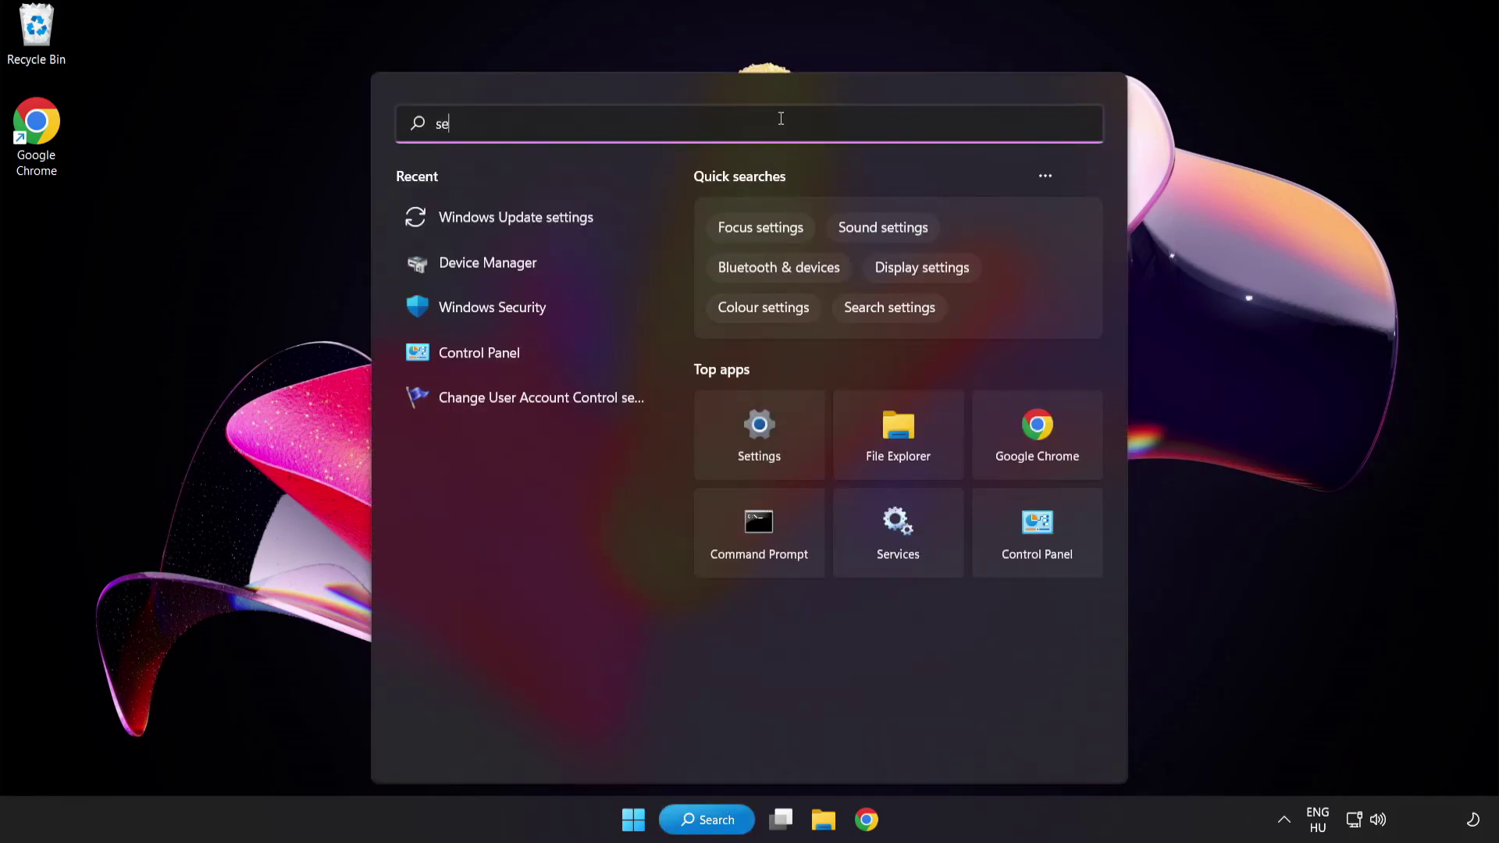
{"action": "type", "text": "curity"}
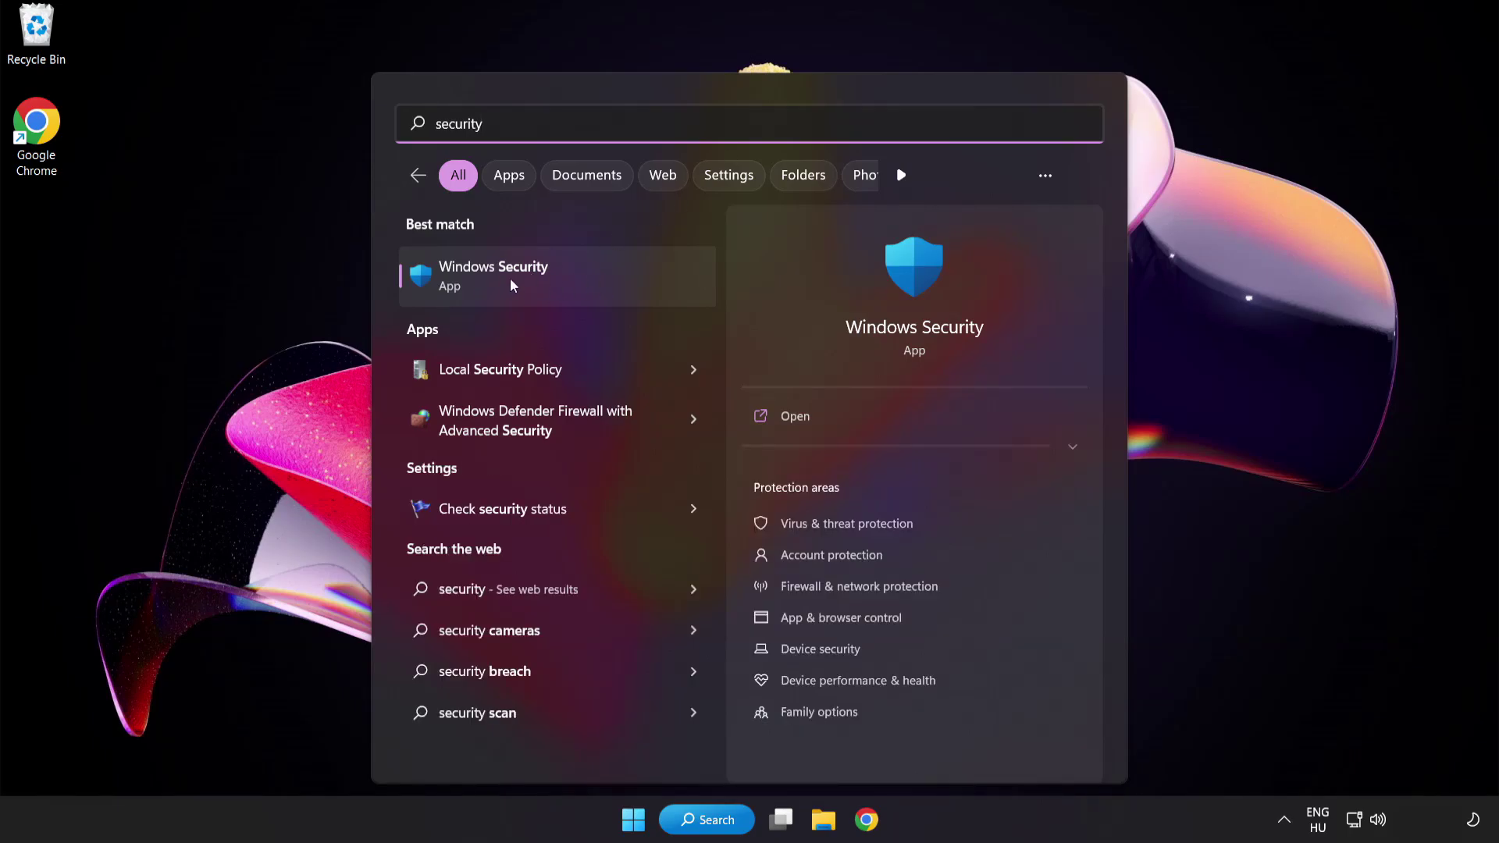
{"action": "left_click", "coordinate": [566, 275]}
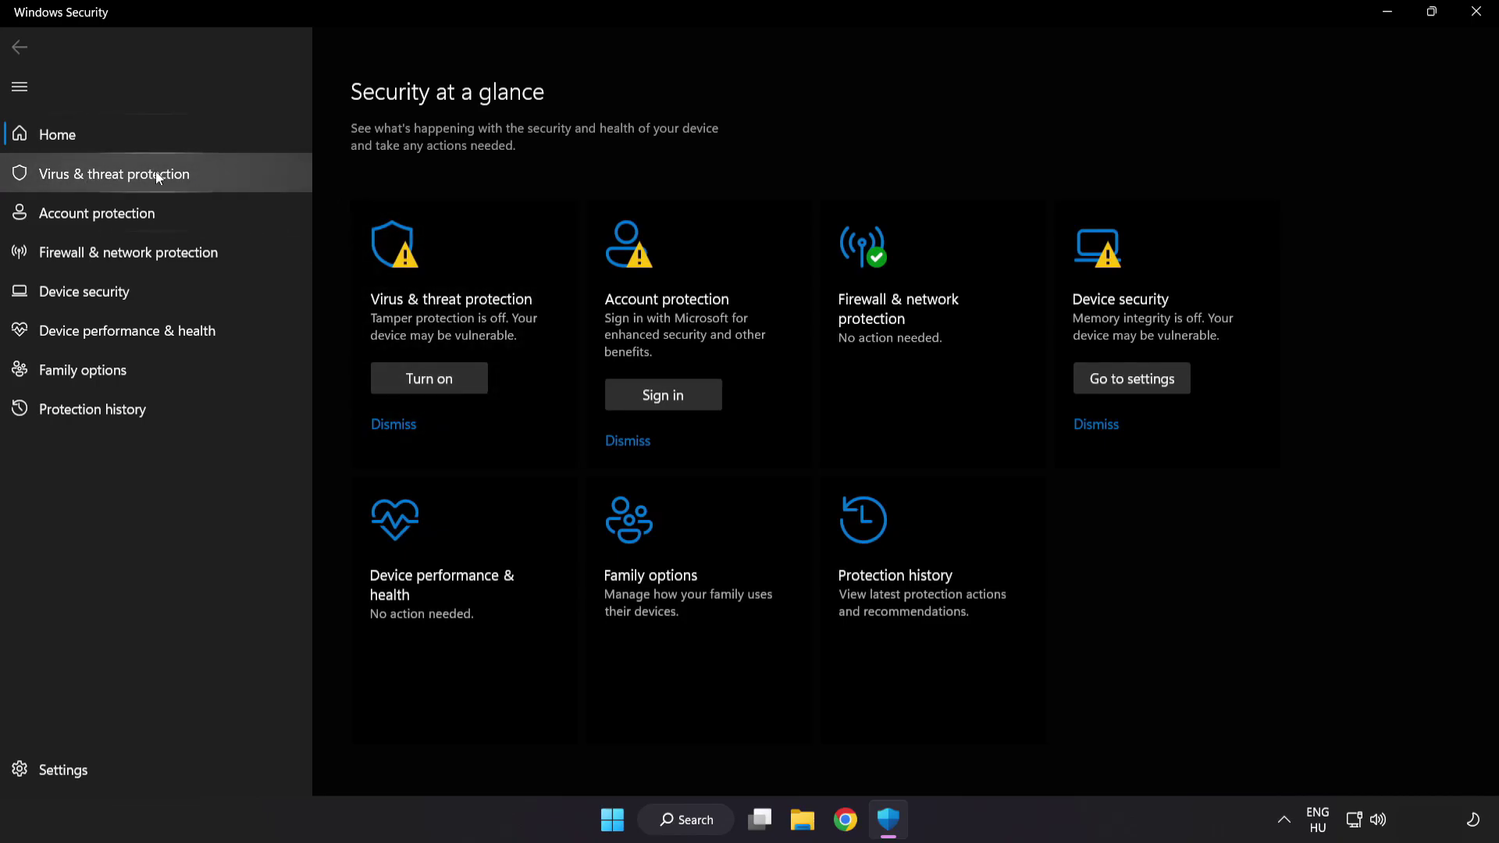
Step: Go to Virus & threat protection, open Manage settings, and scroll down to the Exclusions section
{"action": "left_click", "coordinate": [230, 179]}
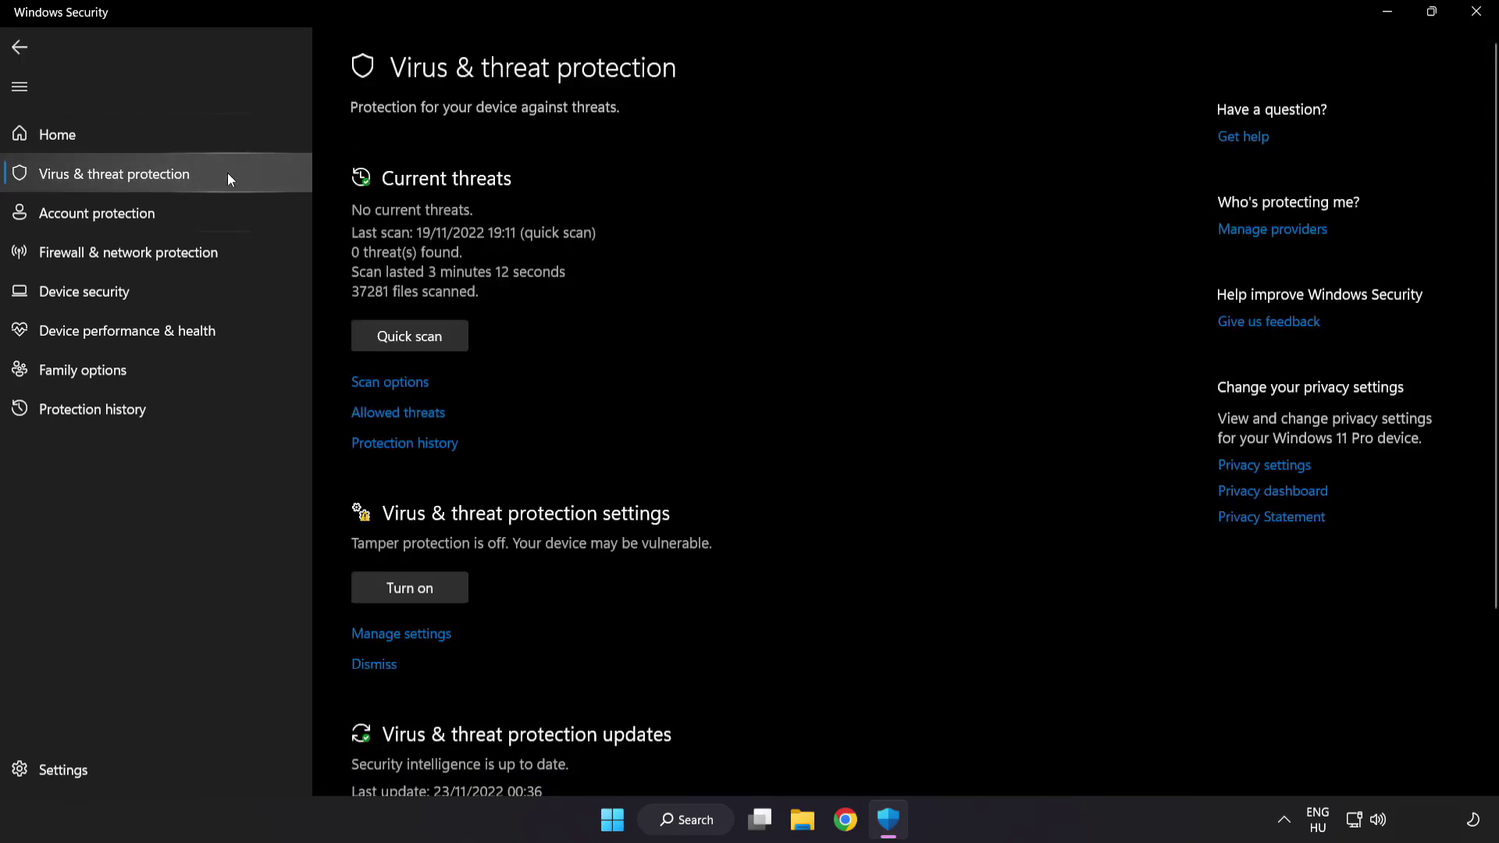
{"action": "scroll", "coordinate": [947, 224], "scroll_direction": "down", "scroll_amount": 3}
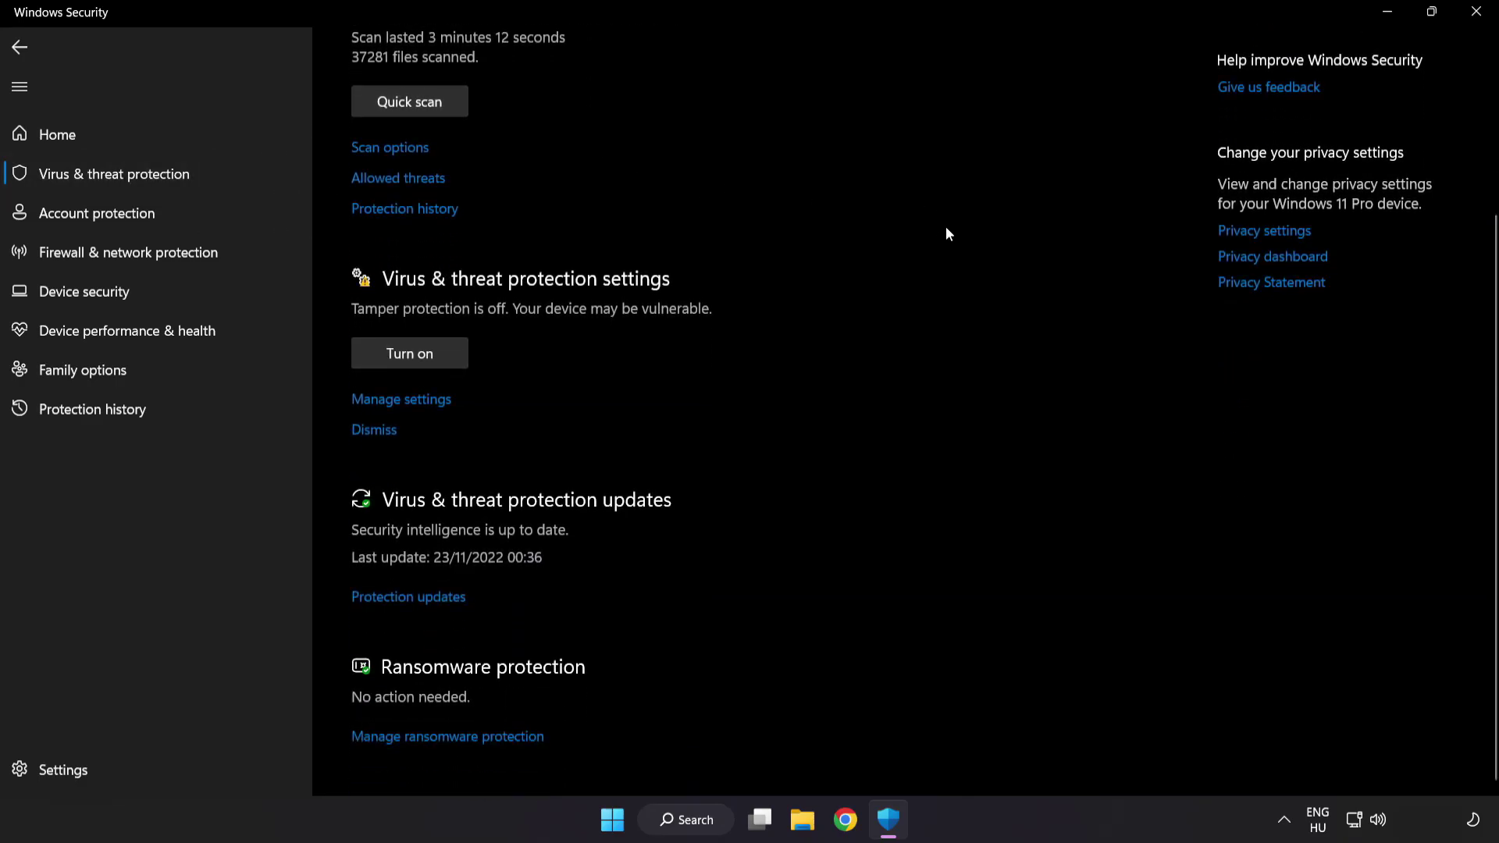
{"action": "left_click", "coordinate": [411, 401]}
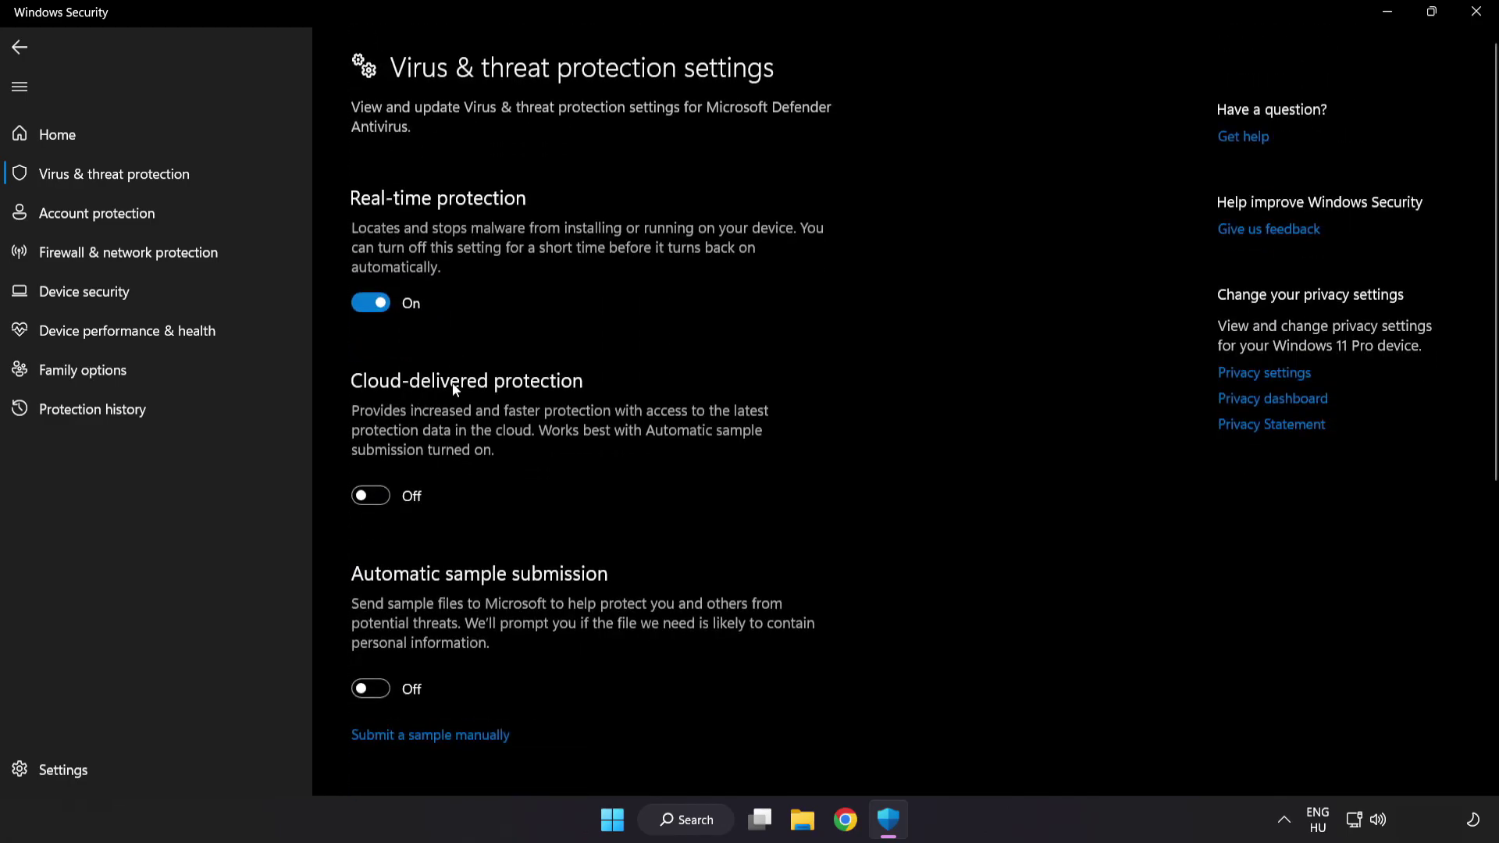
{"action": "scroll", "coordinate": [863, 405], "scroll_direction": "down", "scroll_amount": 2}
{"action": "scroll", "coordinate": [872, 406], "scroll_direction": "down", "scroll_amount": 4}
{"action": "scroll", "coordinate": [871, 406], "scroll_direction": "down", "scroll_amount": 1}
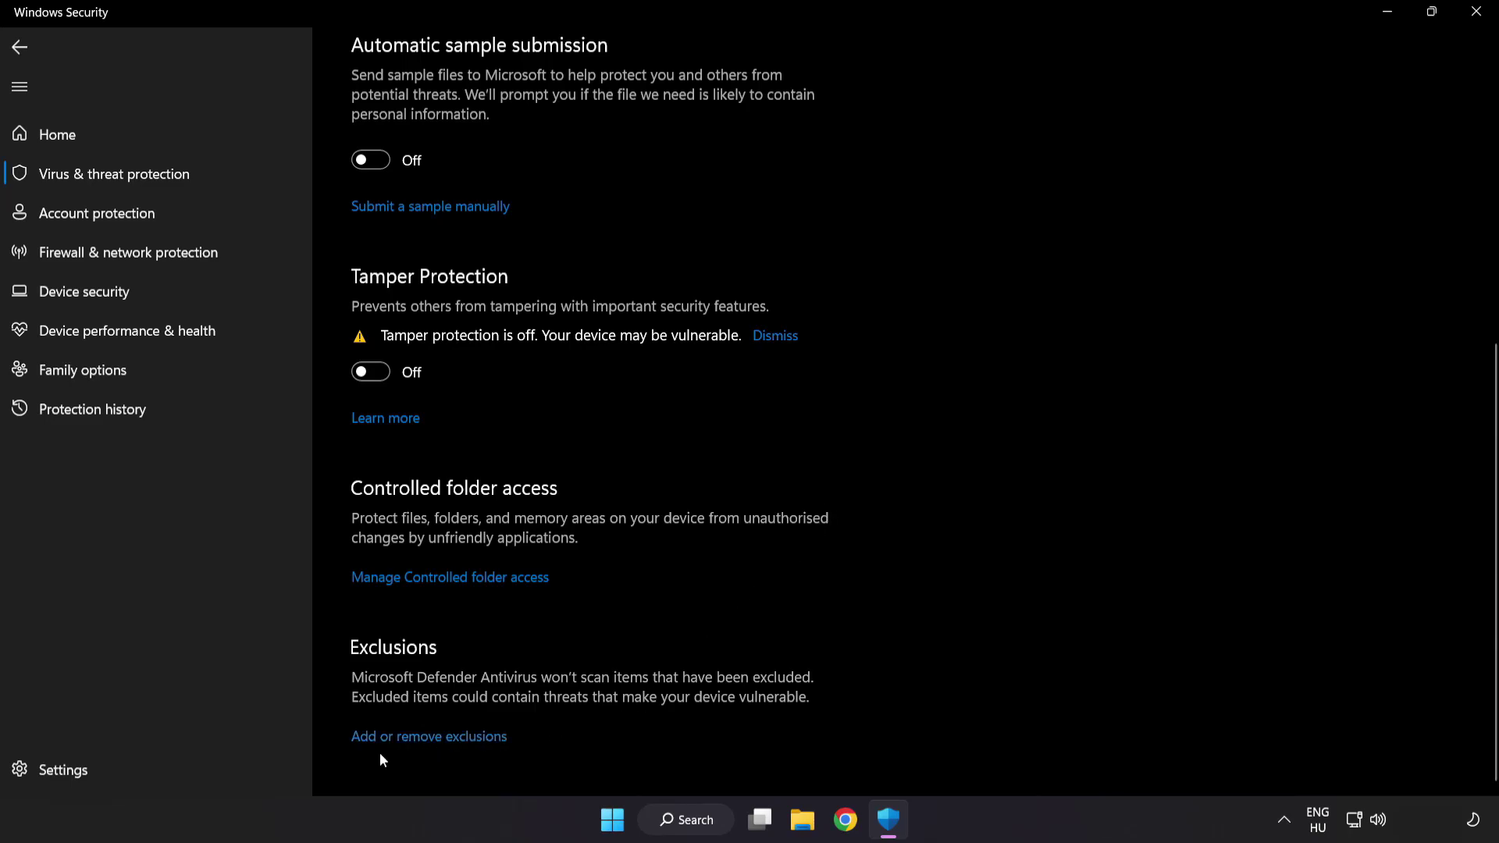
Step: Start adding a new File exclusion from the Exclusions list
{"action": "left_click", "coordinate": [437, 737]}
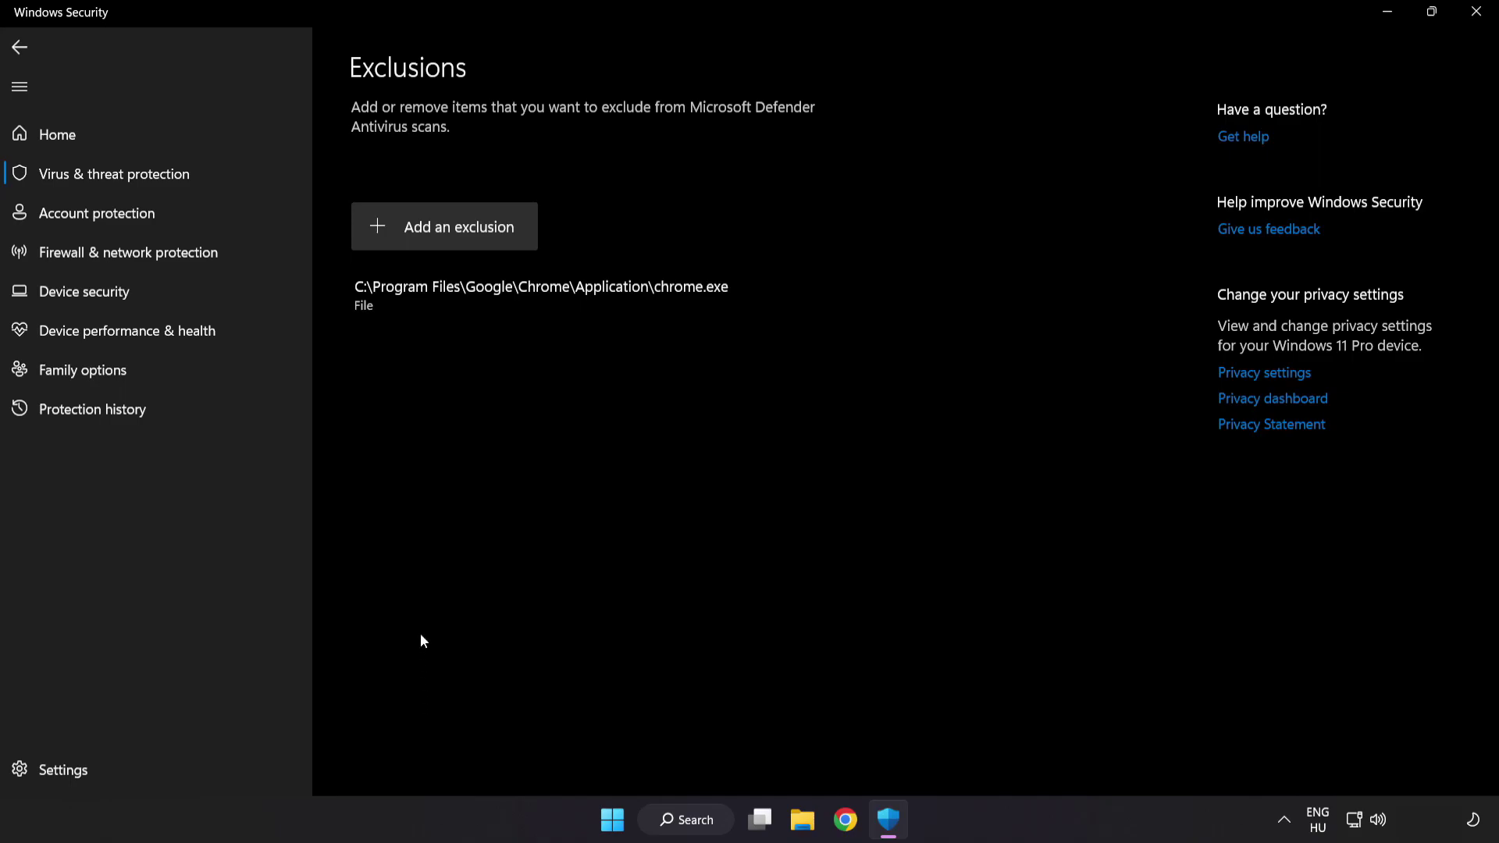
{"action": "left_click", "coordinate": [448, 242]}
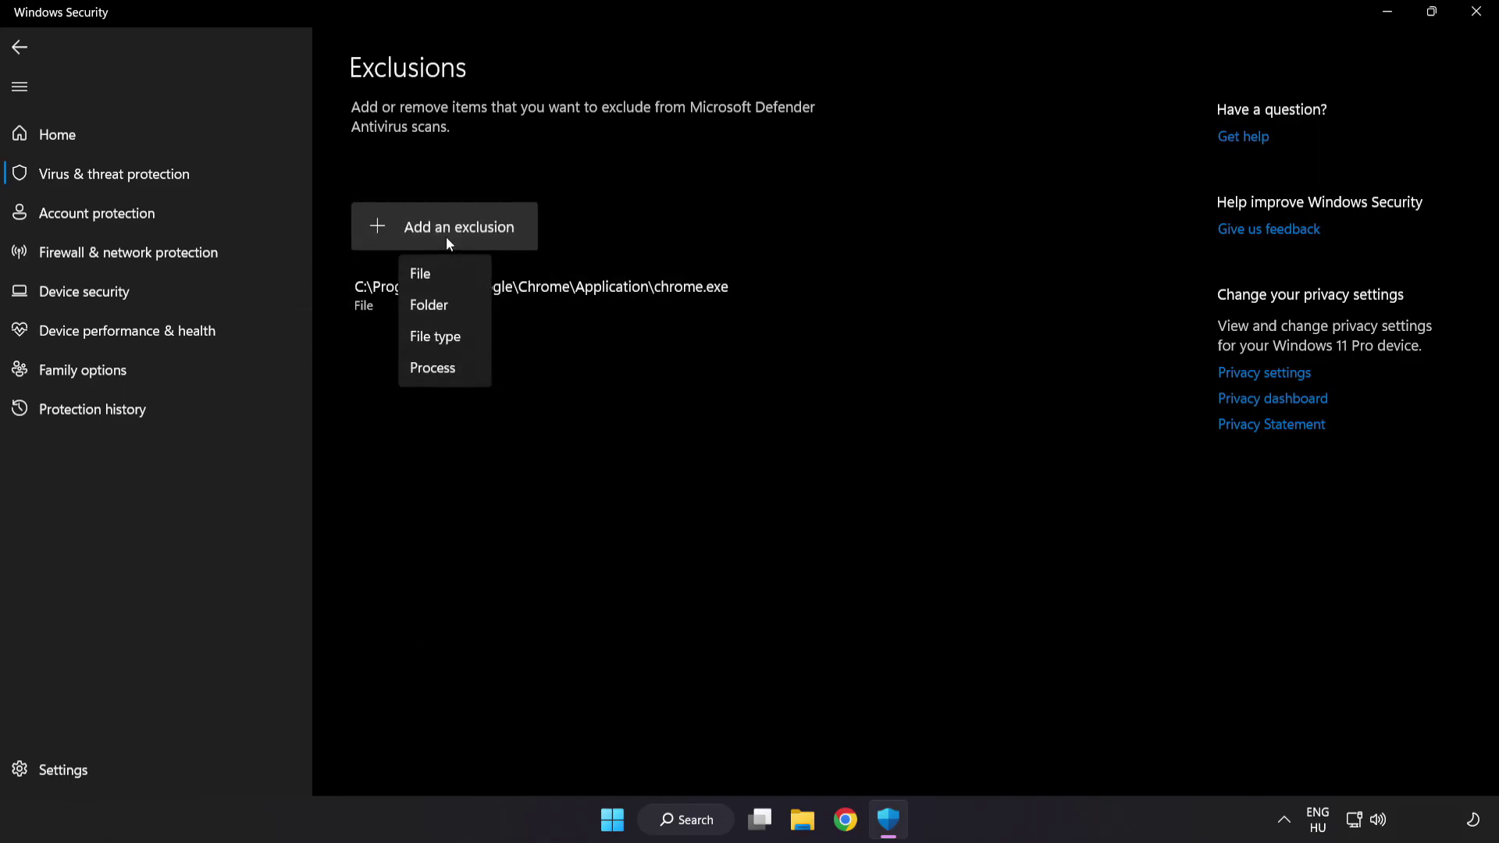
{"action": "left_click", "coordinate": [436, 278]}
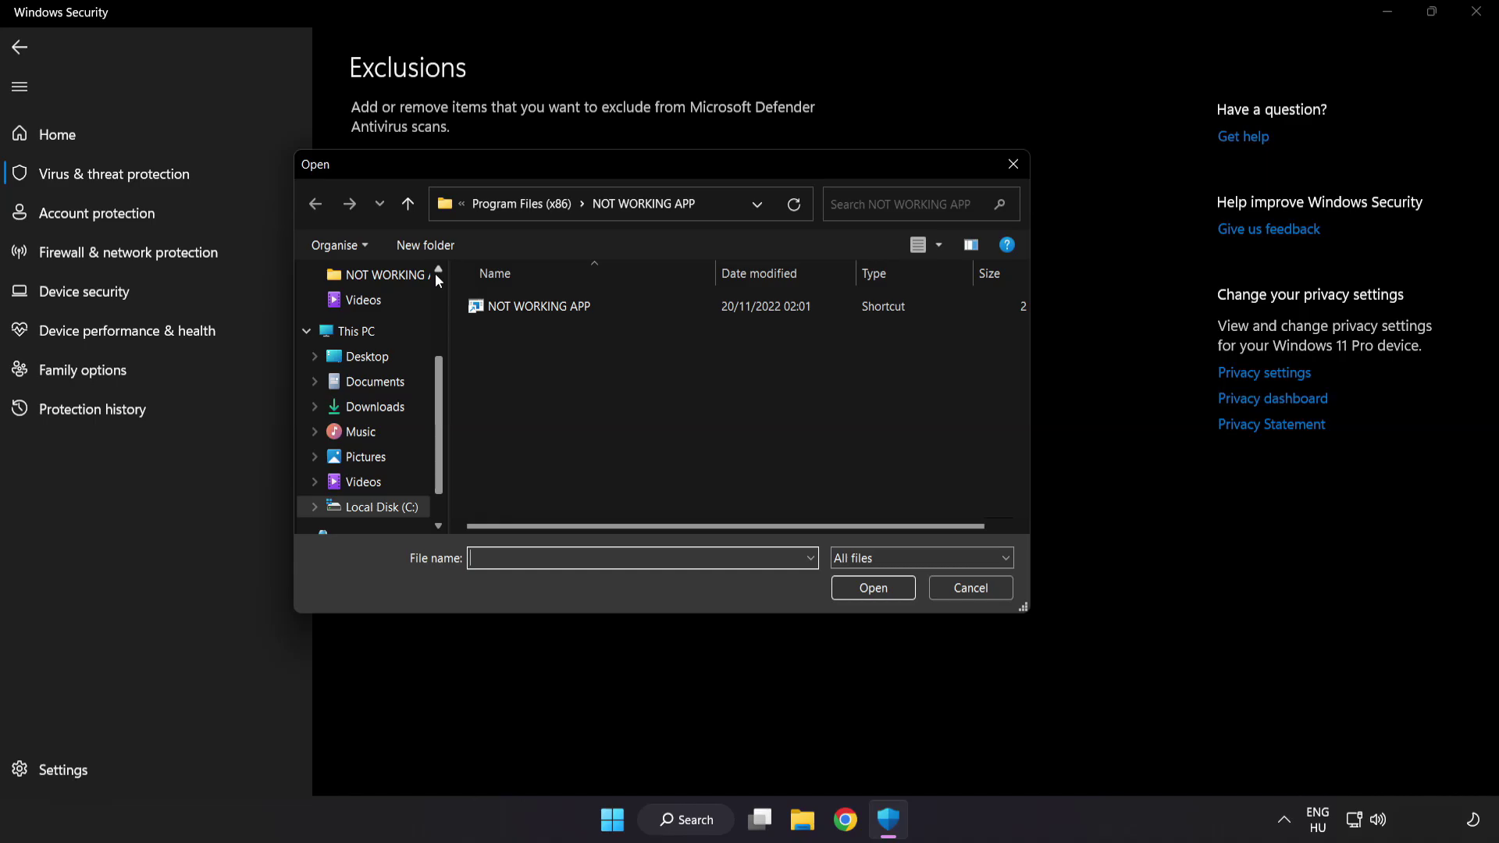
Step: Browse to C:\Program Files (x86)\NOT WORKING APP and pick its shortcut as the excluded file
{"action": "left_click", "coordinate": [480, 206]}
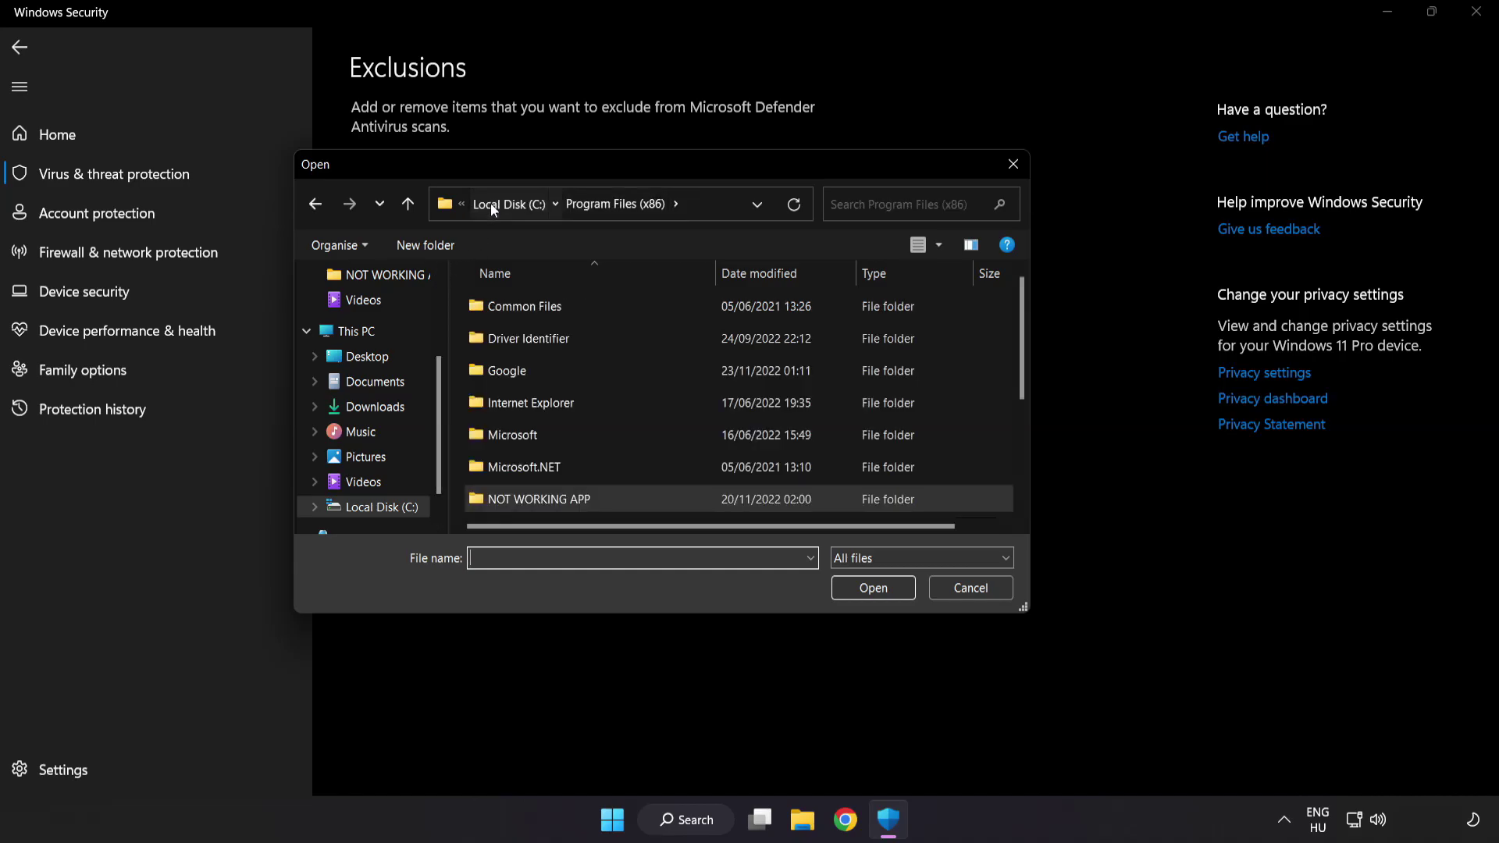
{"action": "left_click", "coordinate": [490, 203]}
{"action": "left_click", "coordinate": [494, 203]}
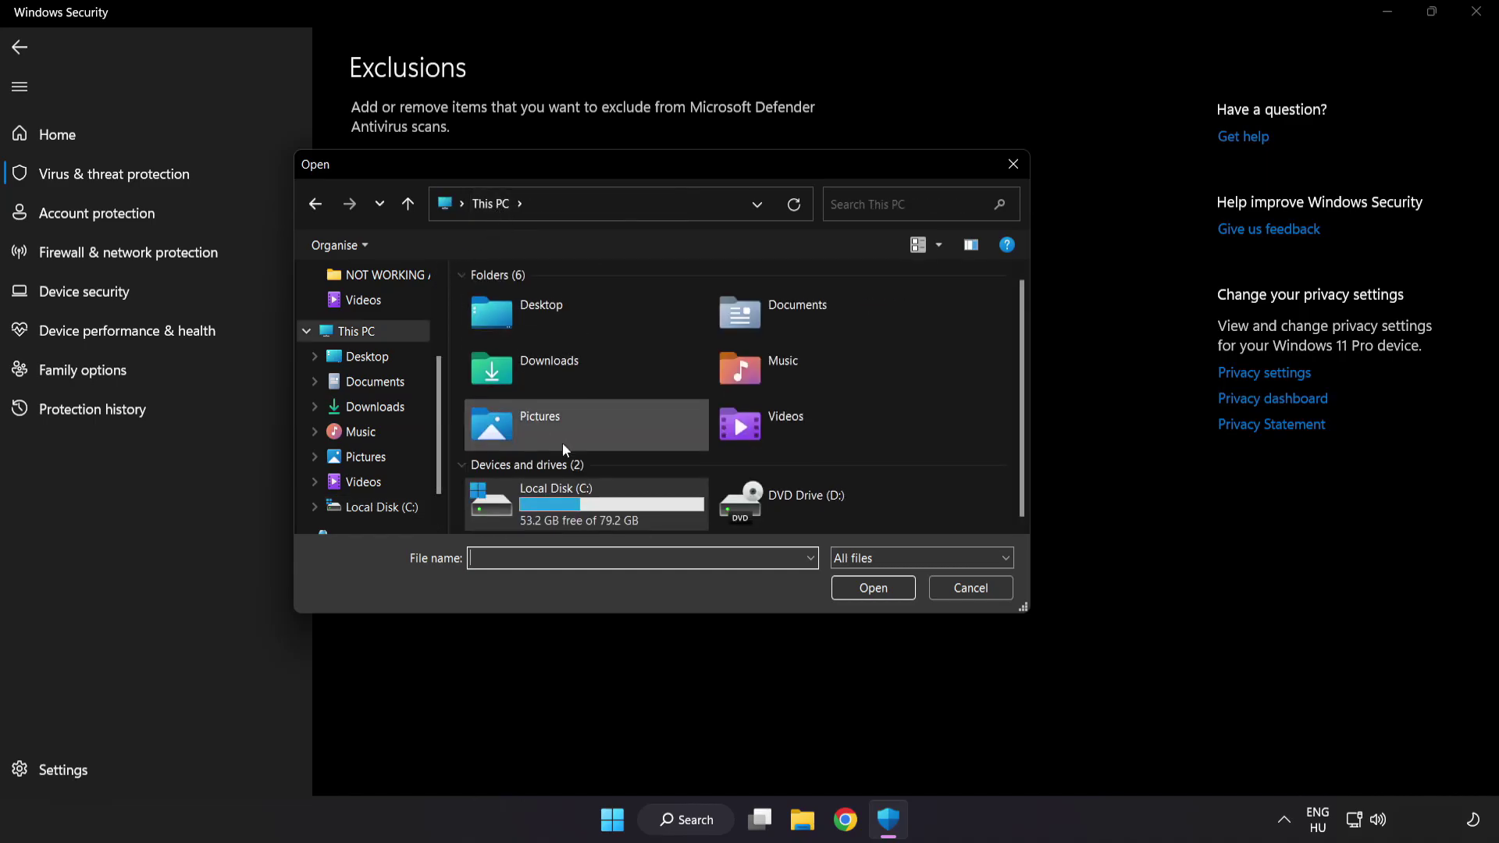
{"action": "double_click", "coordinate": [558, 511]}
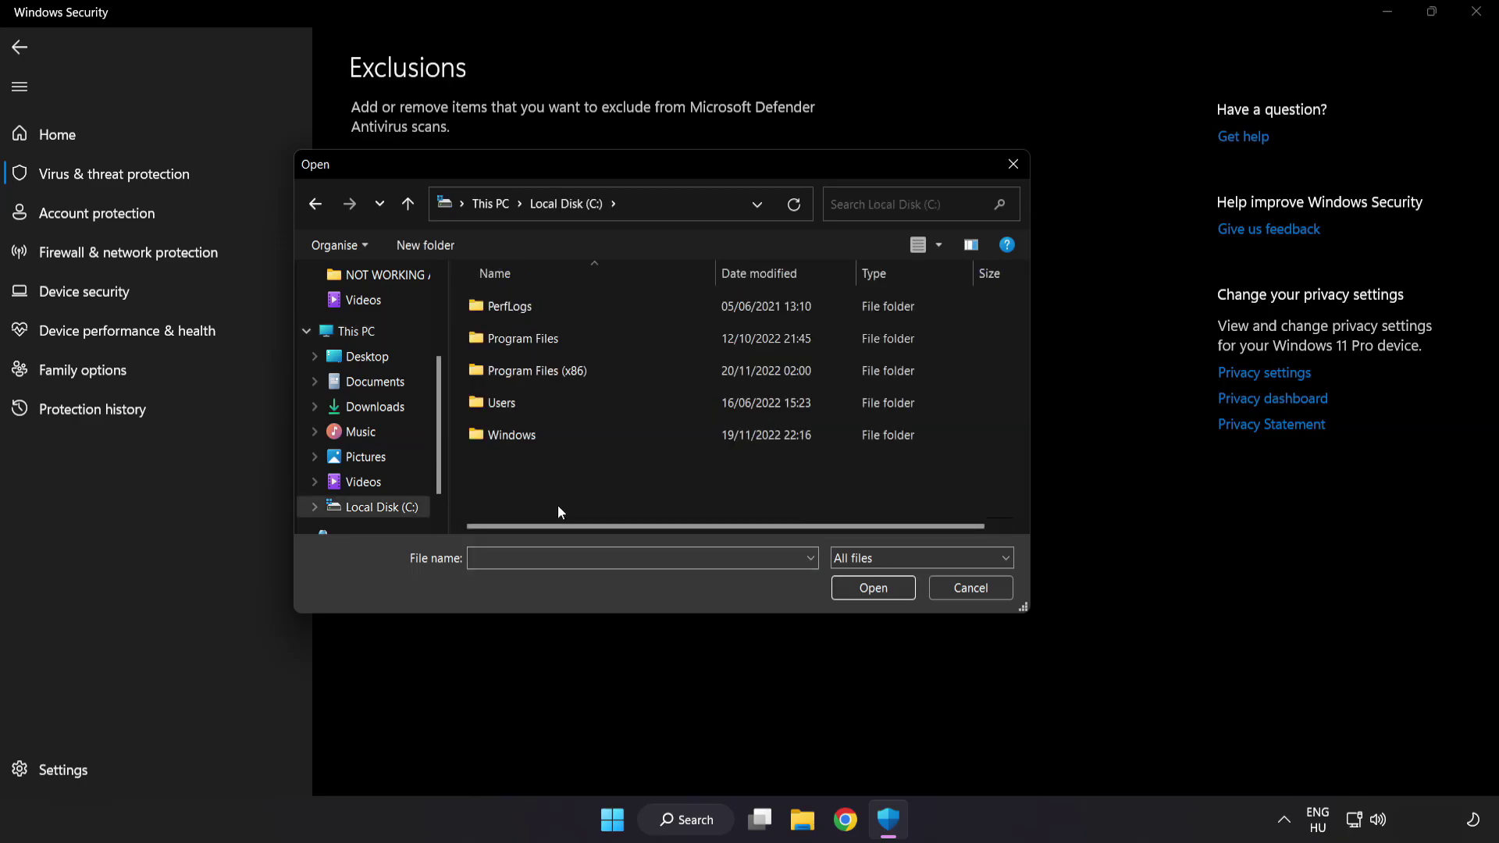
{"action": "double_click", "coordinate": [577, 364]}
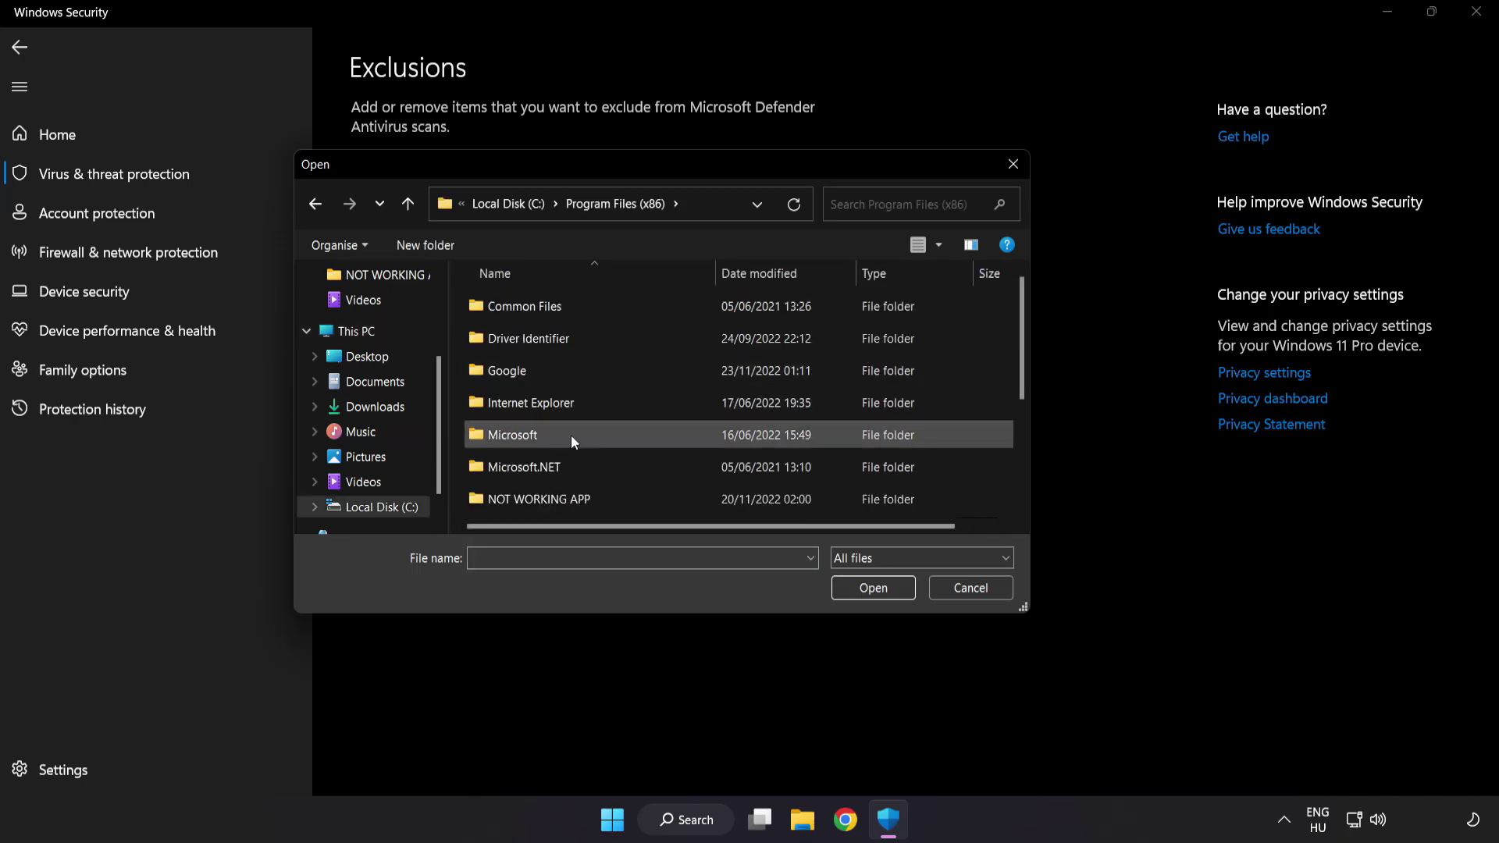
{"action": "scroll", "coordinate": [553, 499], "scroll_direction": "down", "scroll_amount": 1}
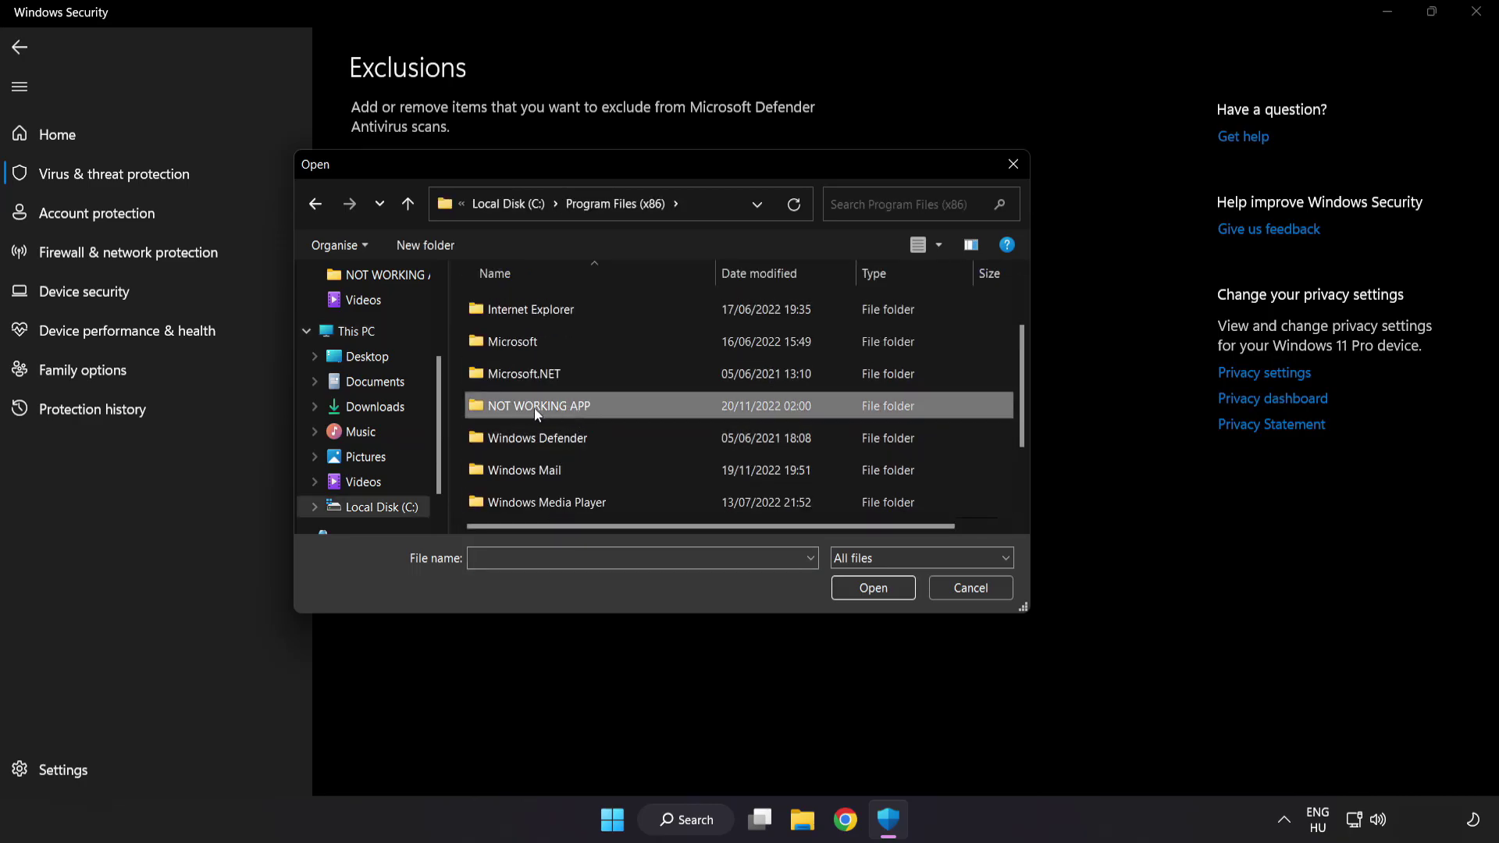
{"action": "double_click", "coordinate": [595, 406]}
{"action": "left_click", "coordinate": [583, 310]}
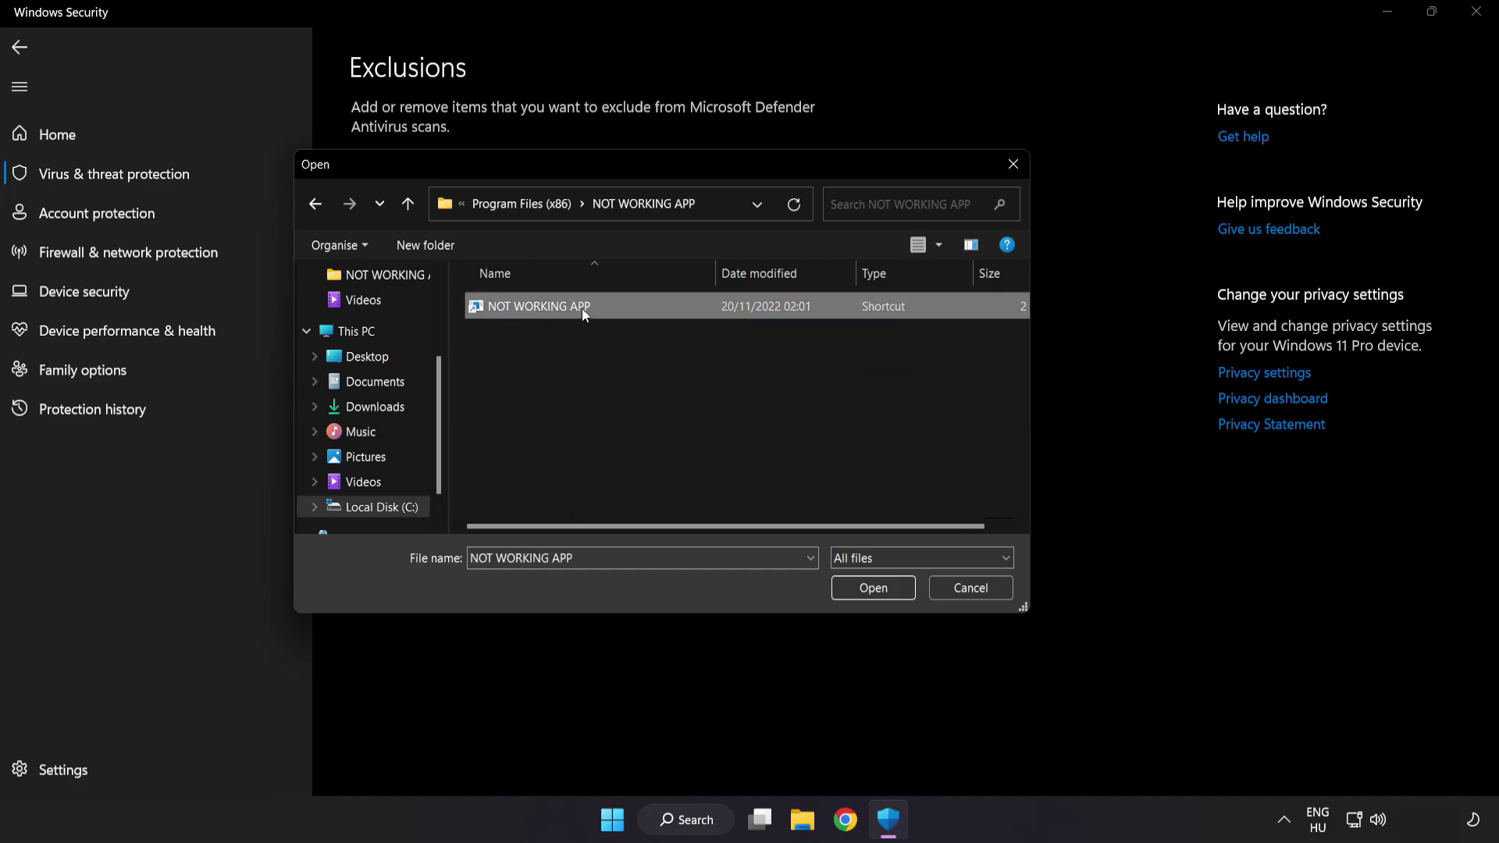
{"action": "left_click", "coordinate": [876, 595]}
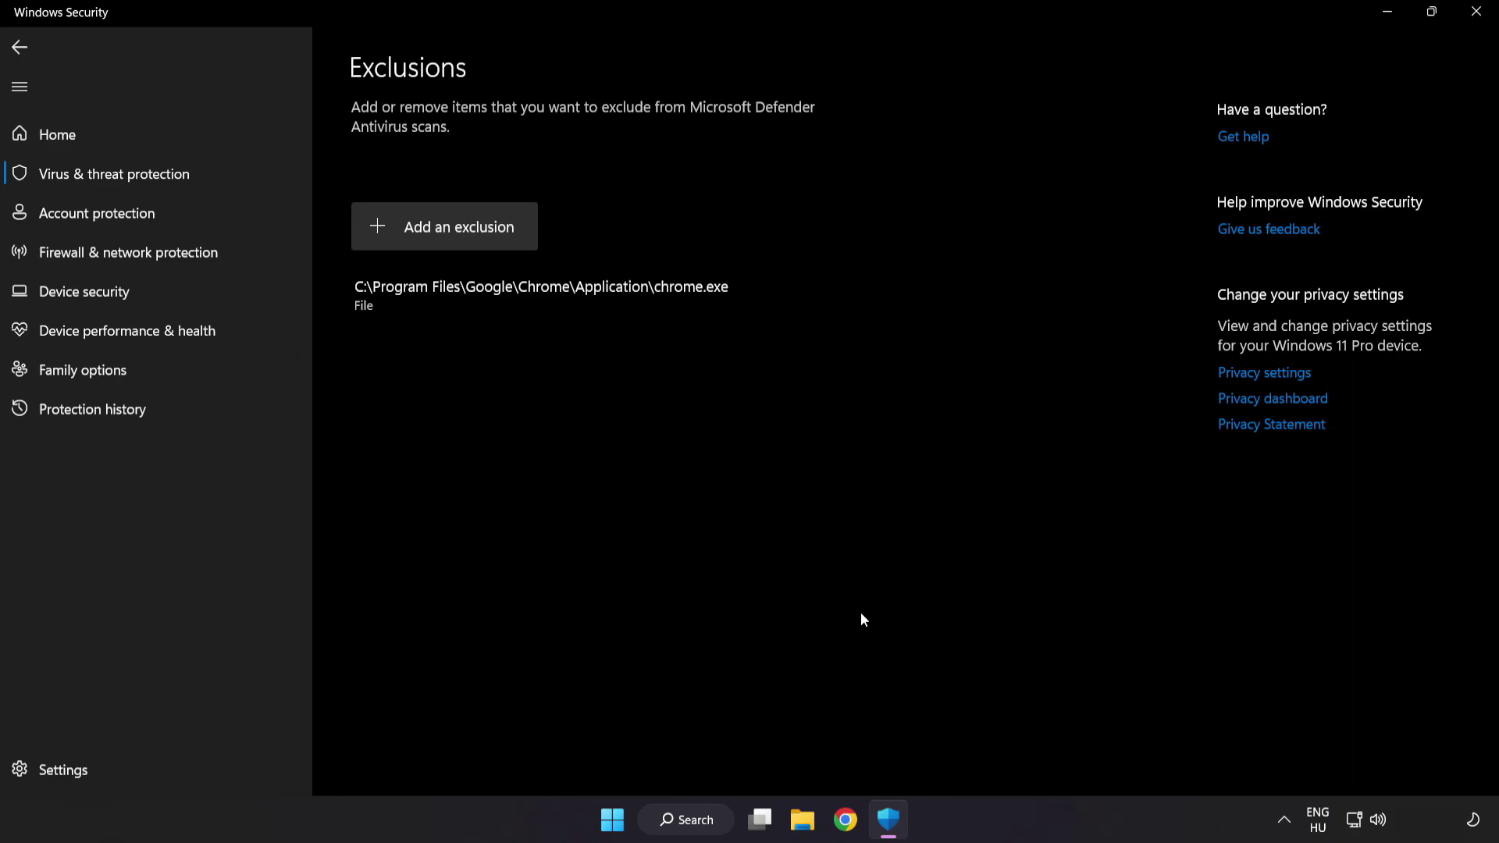
Step: Close Windows Security and bring up the Start menu's sleep, shut down and restart options
{"action": "left_click", "coordinate": [1471, 23]}
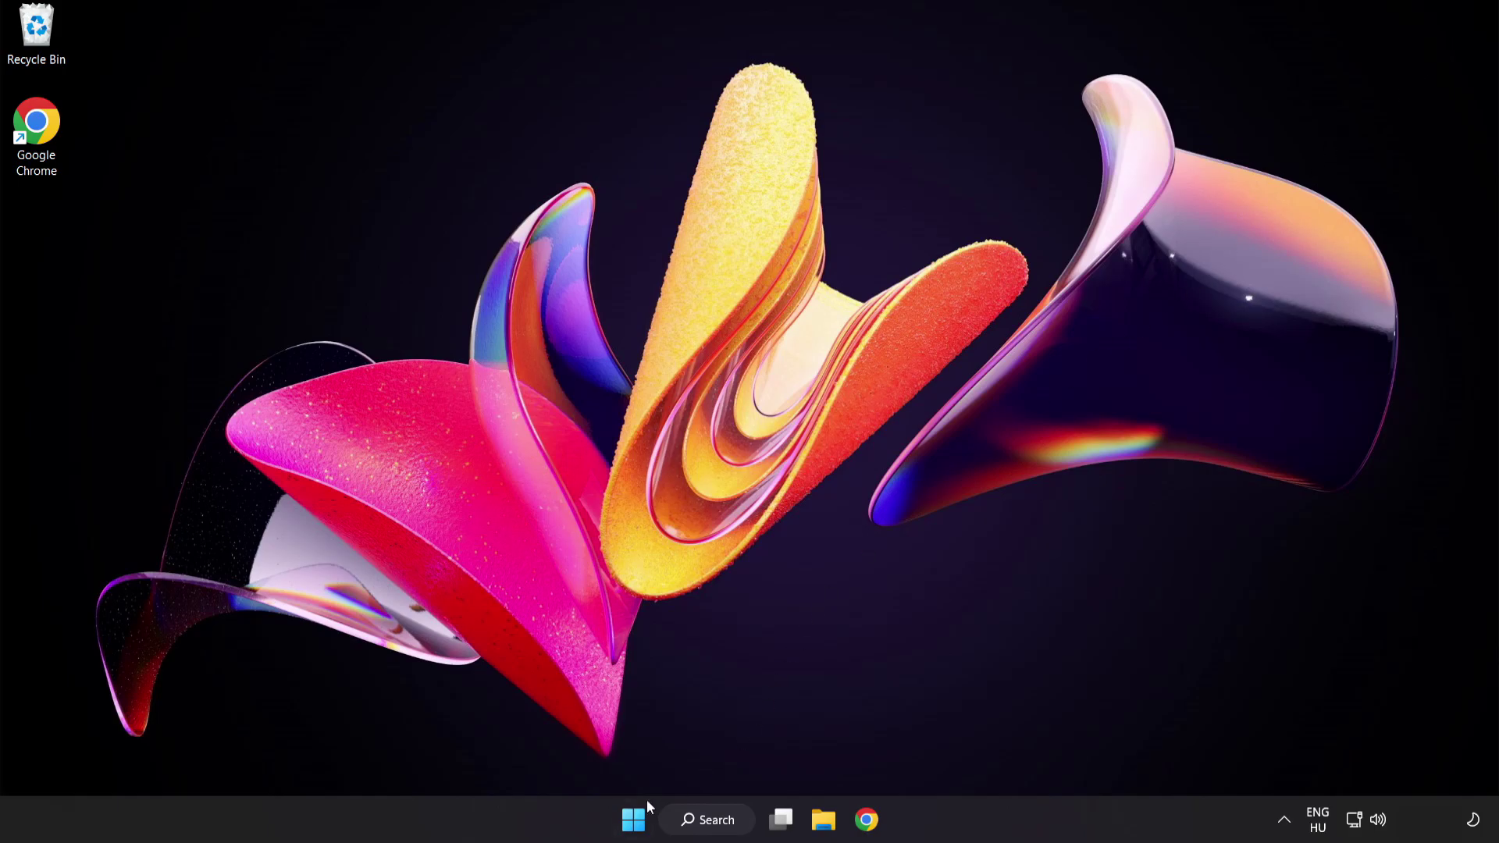
{"action": "left_click", "coordinate": [633, 819]}
{"action": "left_click", "coordinate": [993, 752]}
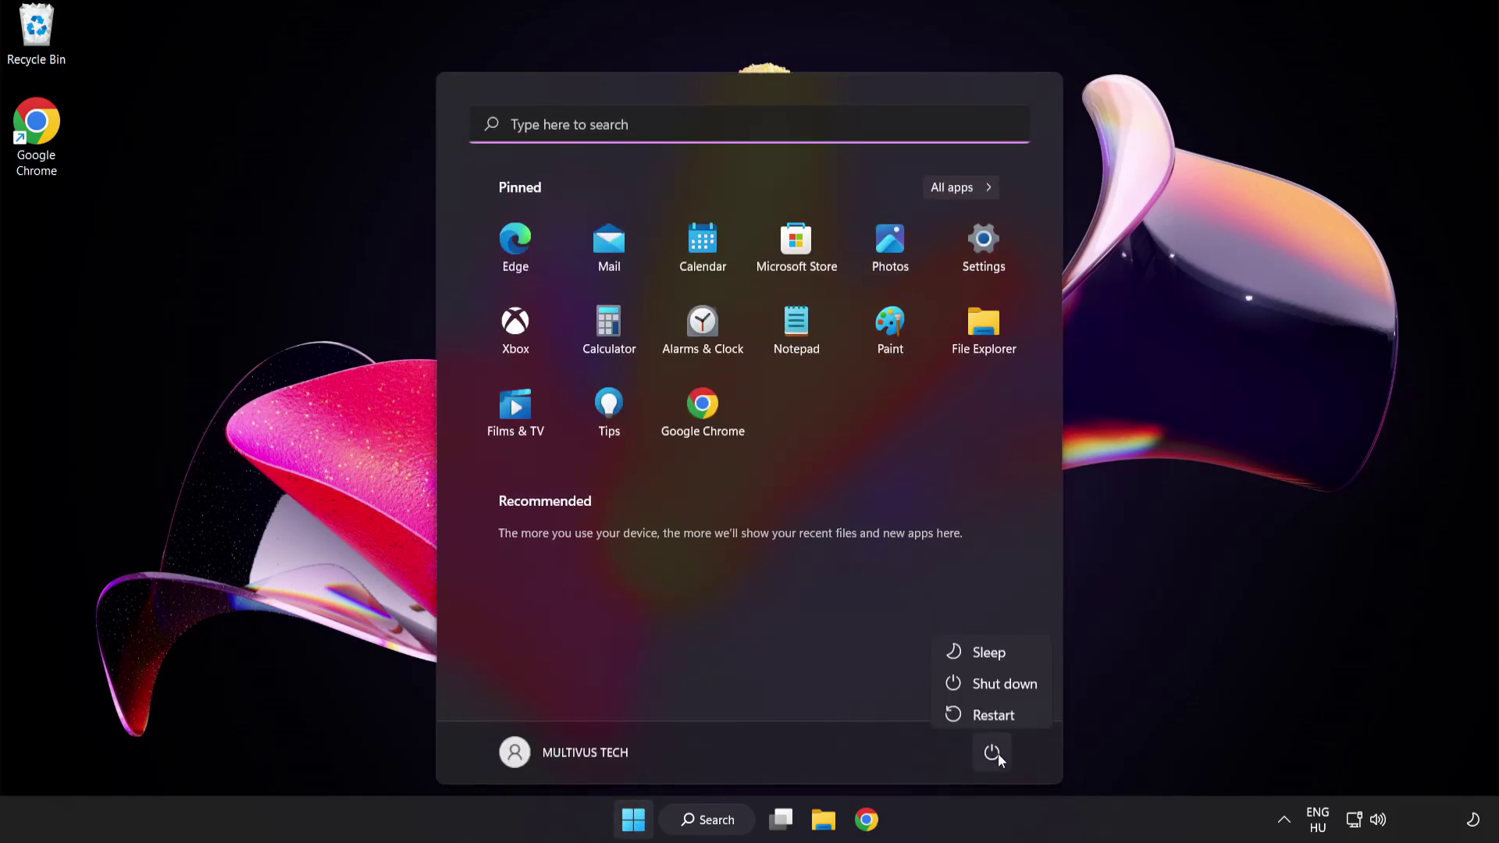